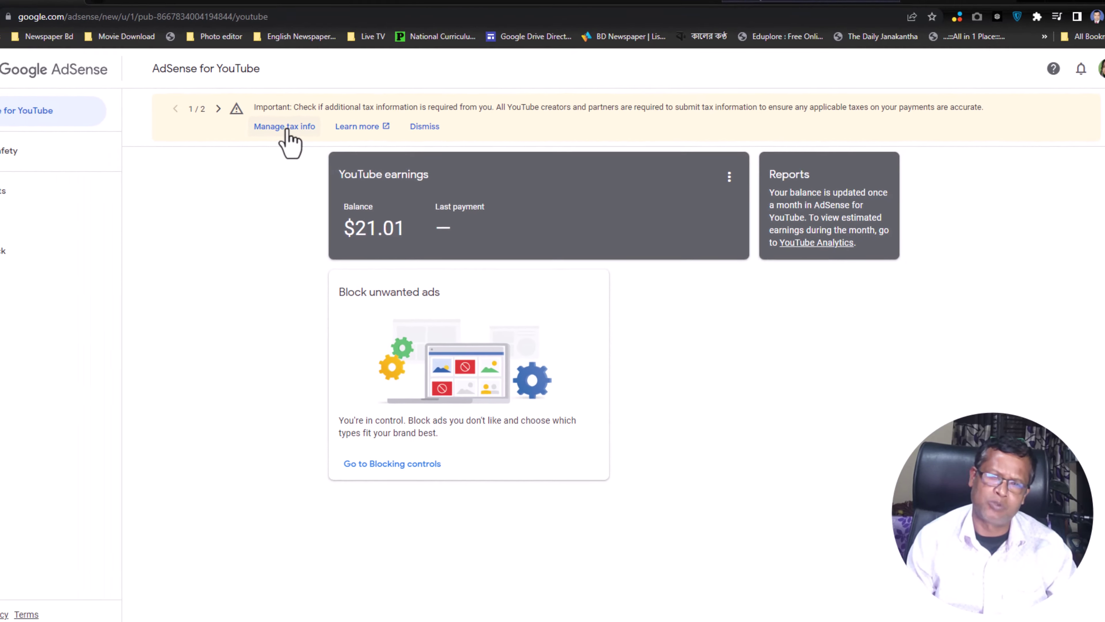
Step: Open the tax info management page and start adding a United States tax form
left_click(282, 128)
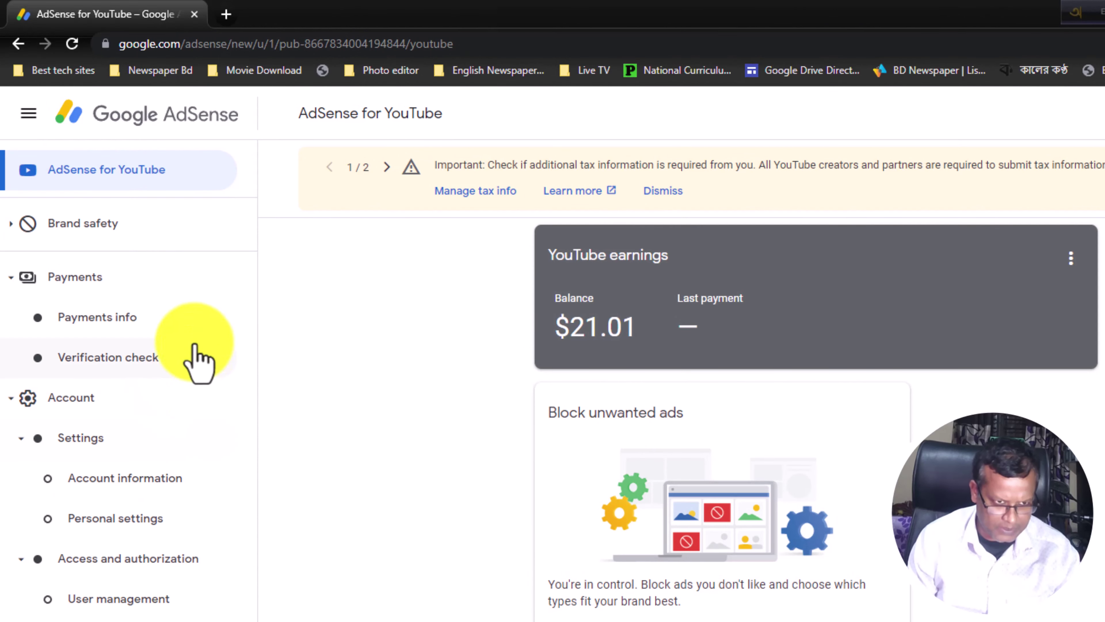
left_click(477, 191)
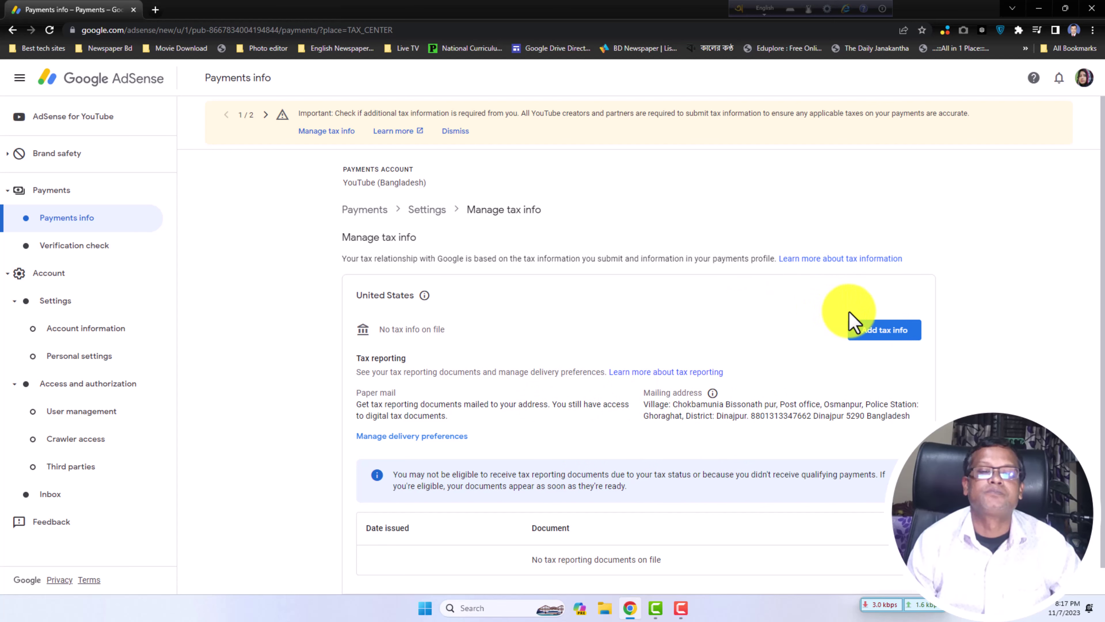
left_click(900, 338)
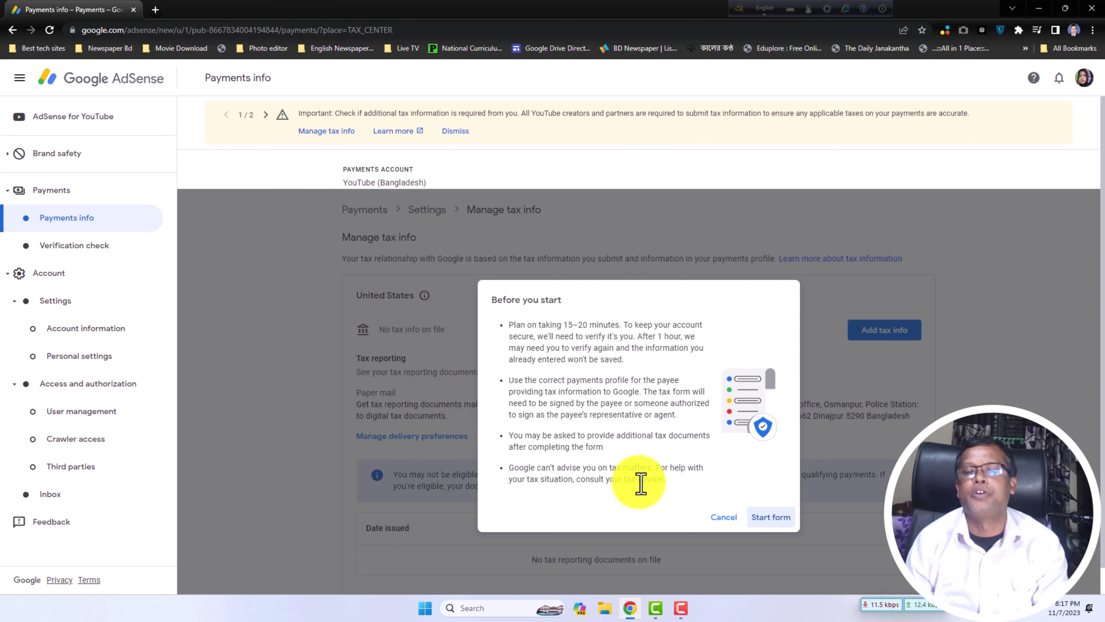
left_click(771, 518)
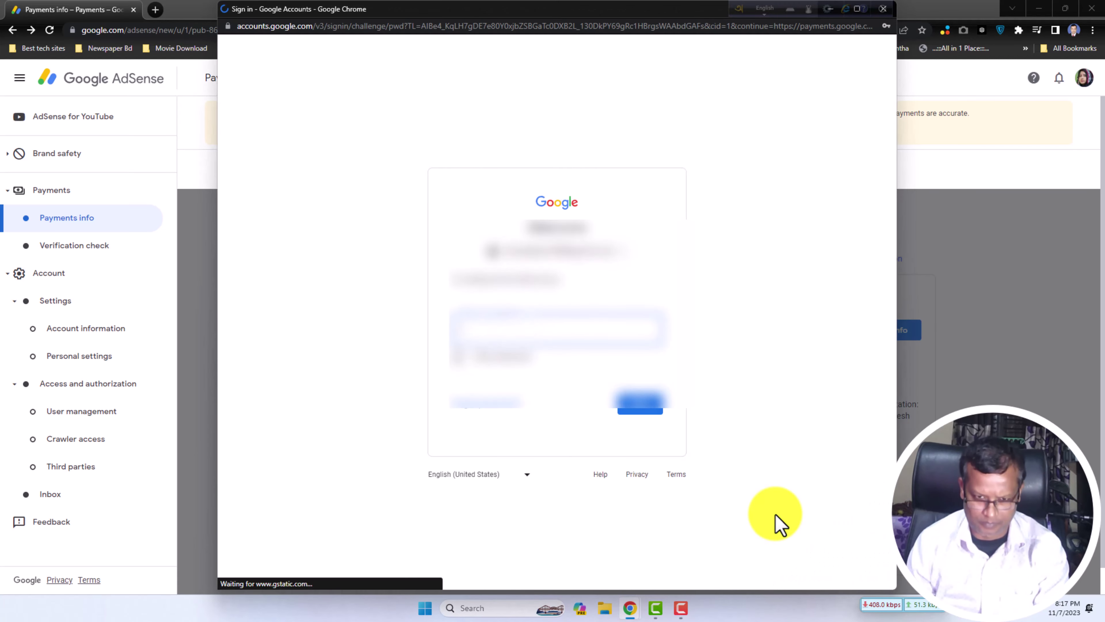
Step: Enter the Google account password, check it by showing it briefly, and submit the sign-in verification
left_click(496, 329)
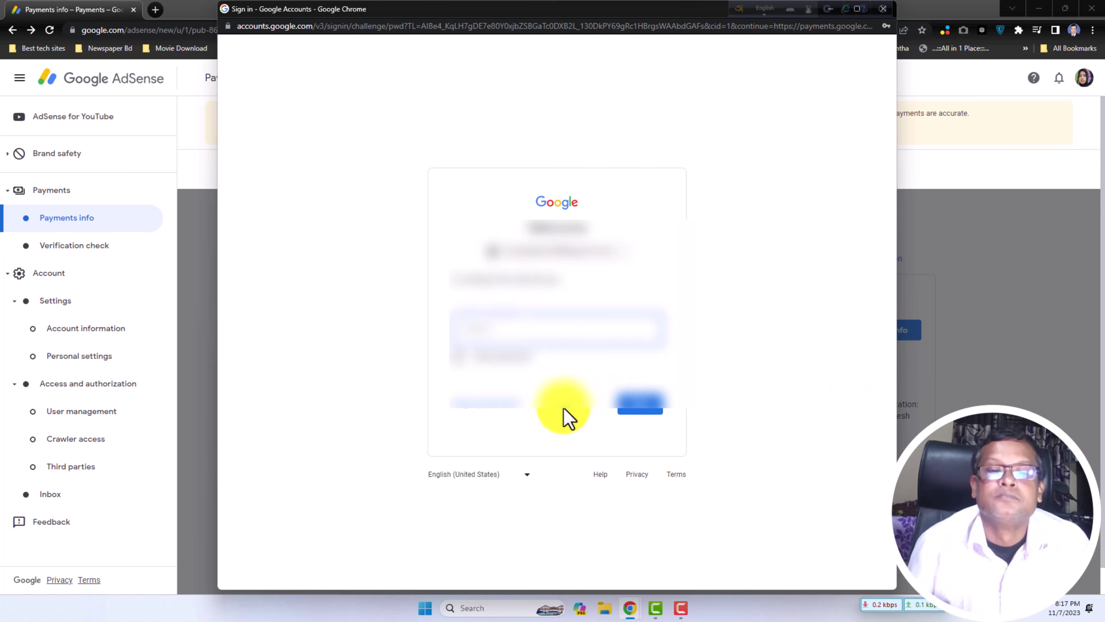
left_click(454, 356)
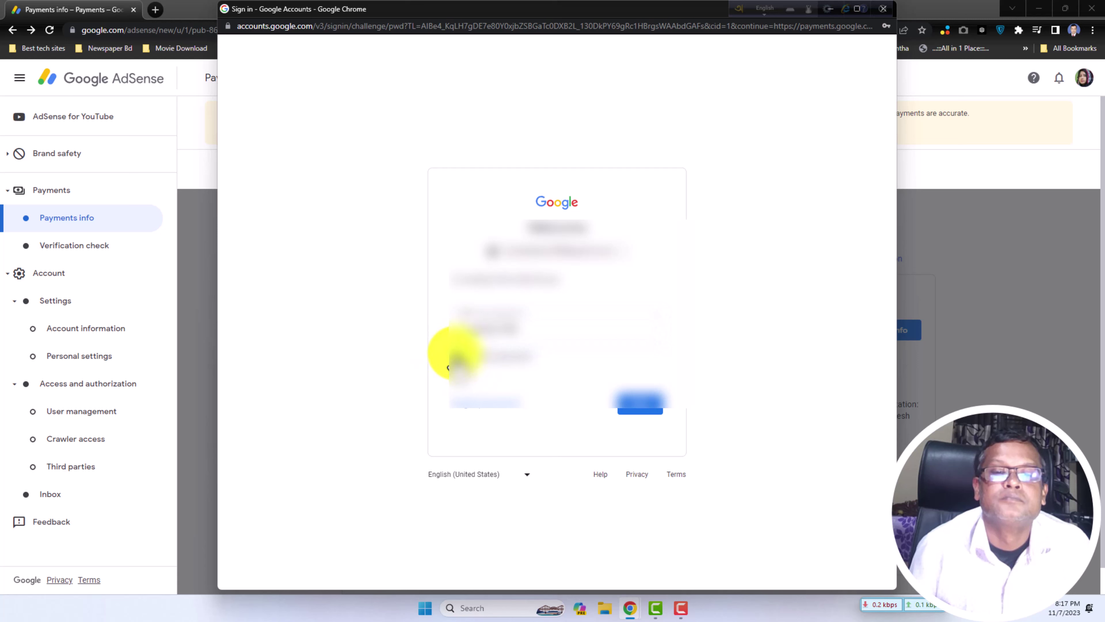
left_click(455, 355)
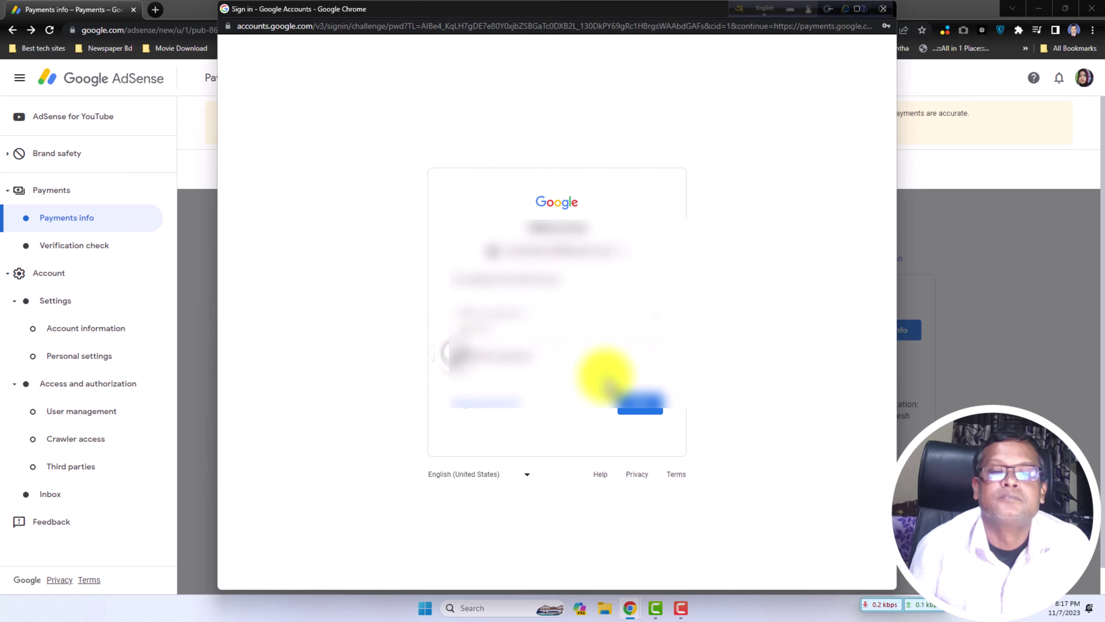
left_click(647, 417)
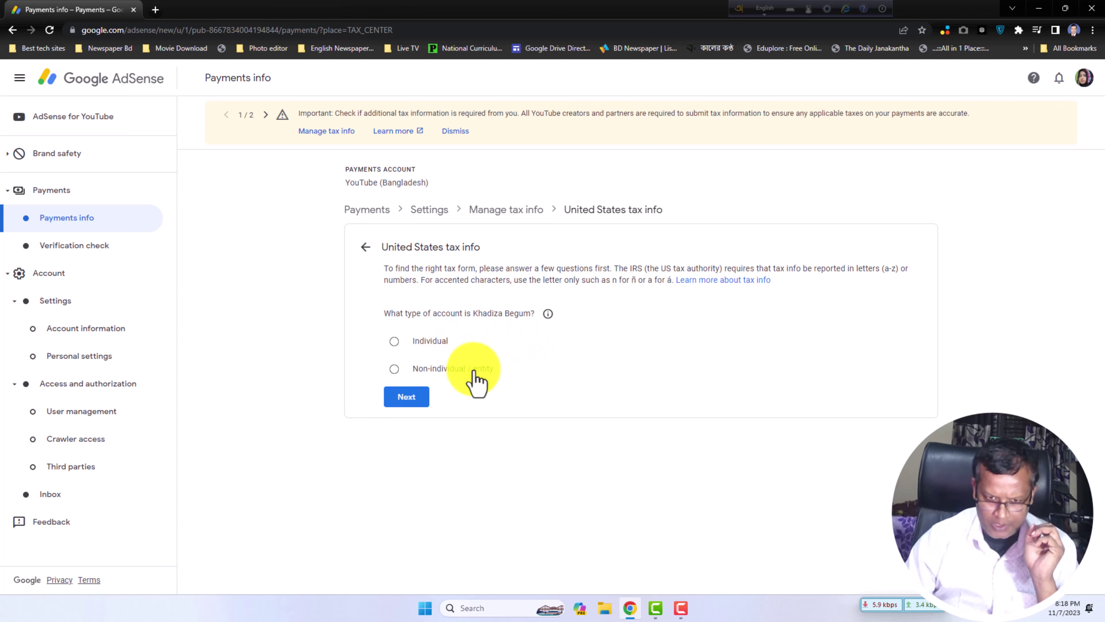
Step: Set the account type to Individual and answer No to being a citizen or resident of the United States
left_click(395, 343)
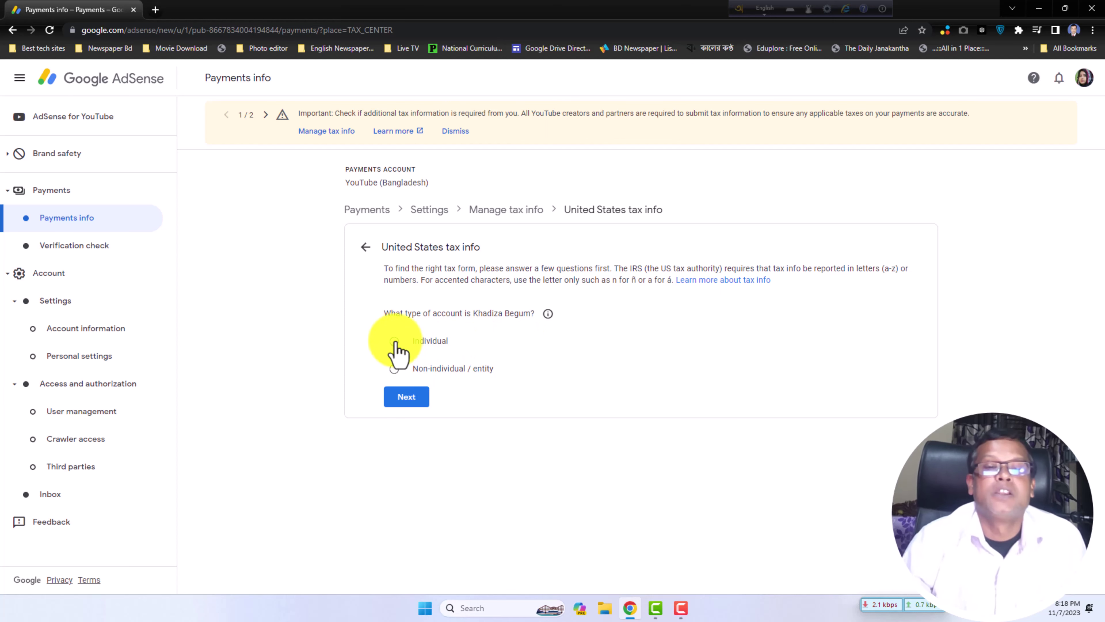
left_click(407, 397)
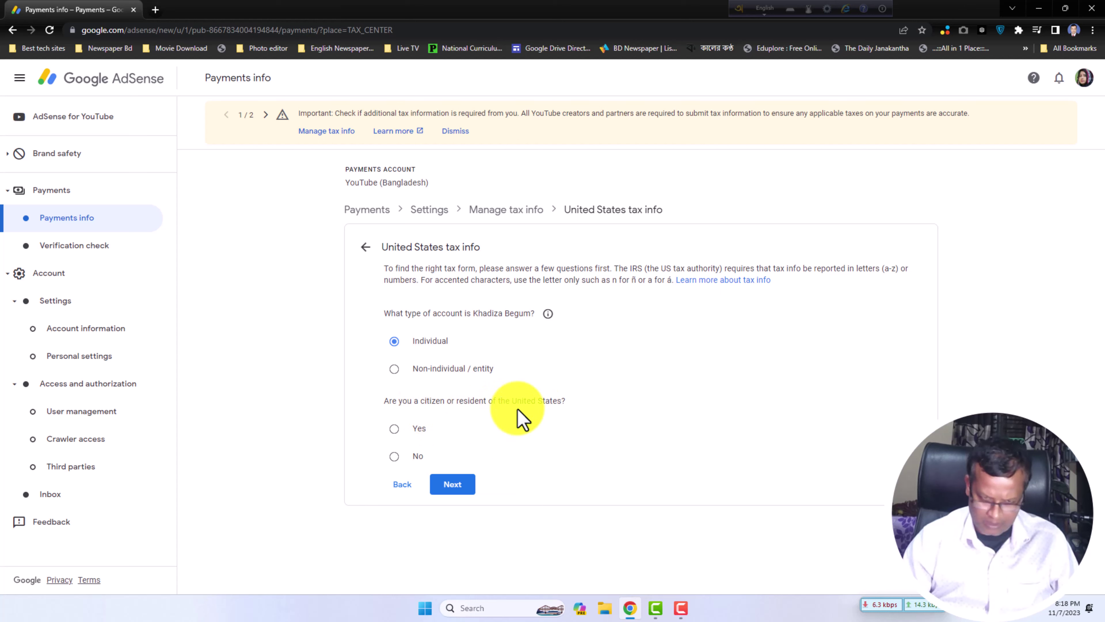
left_click(394, 457)
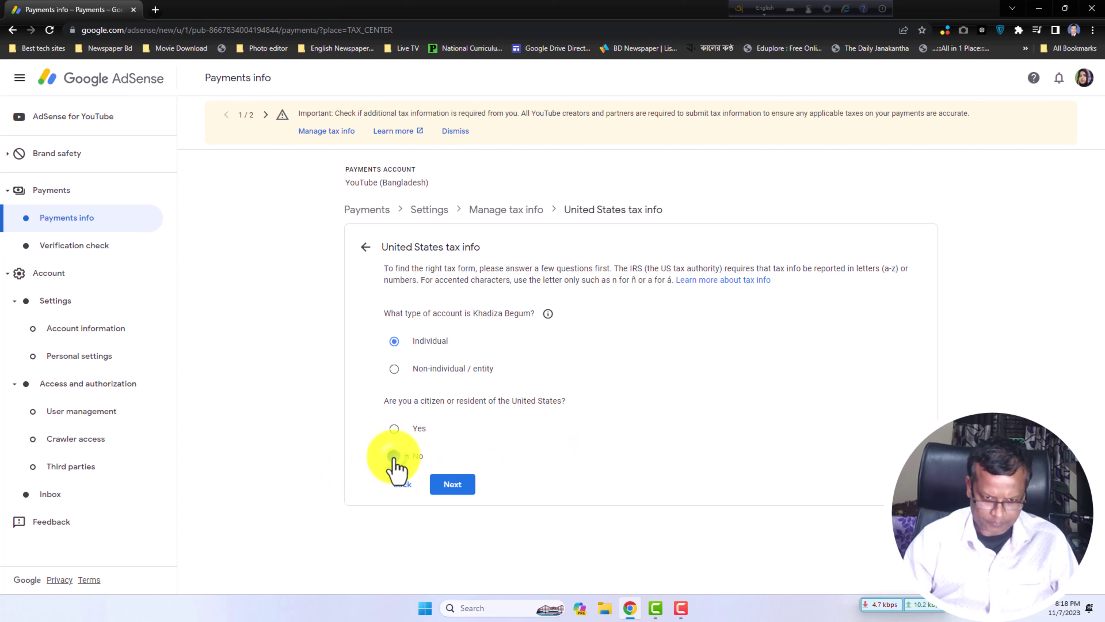
left_click(453, 488)
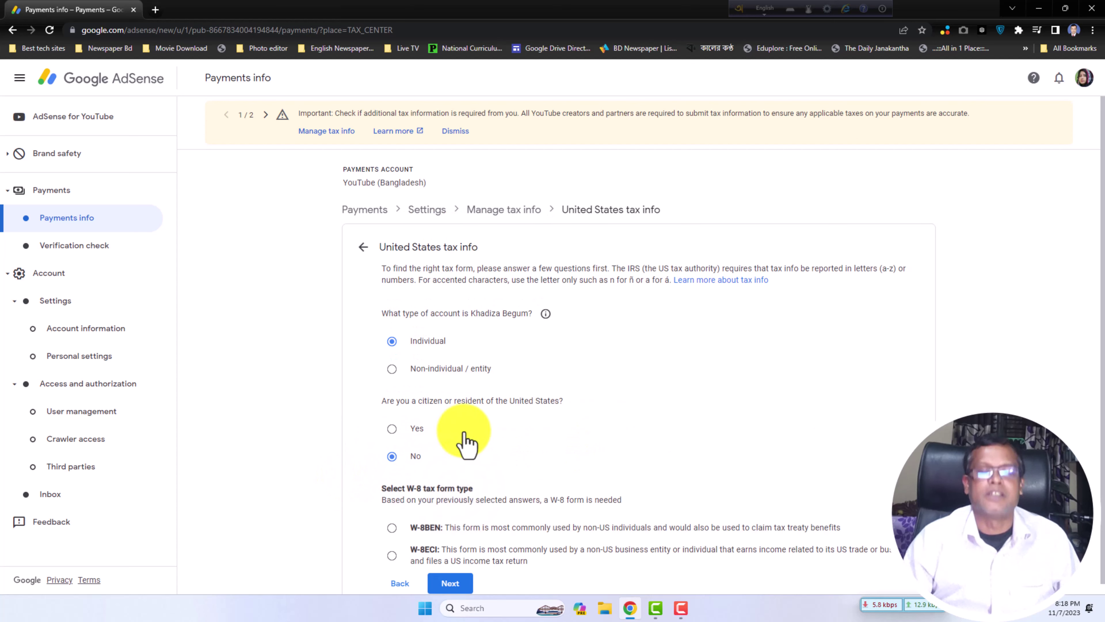
Step: Choose W-8BEN as the W-8 tax form type and start that form
scroll(466, 445, "down", 1)
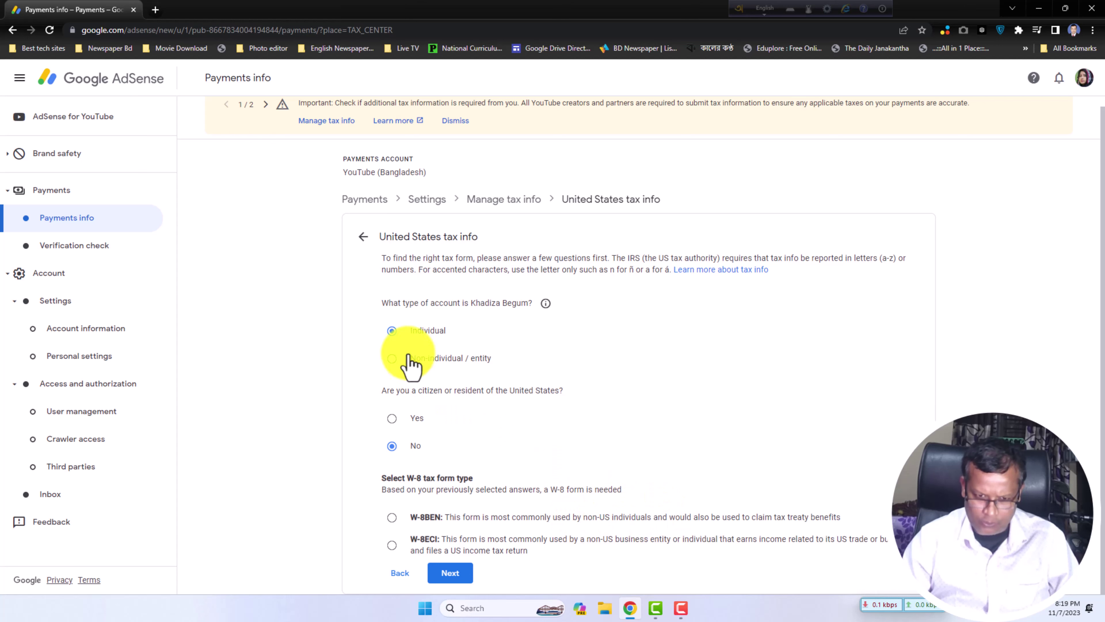
left_click(392, 518)
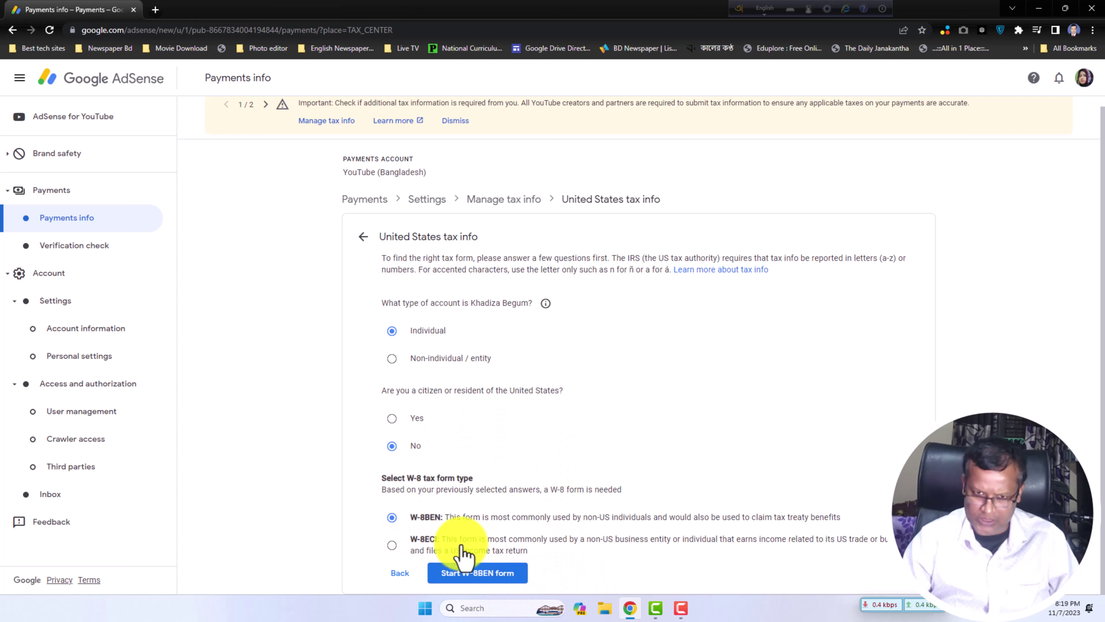
left_click(487, 576)
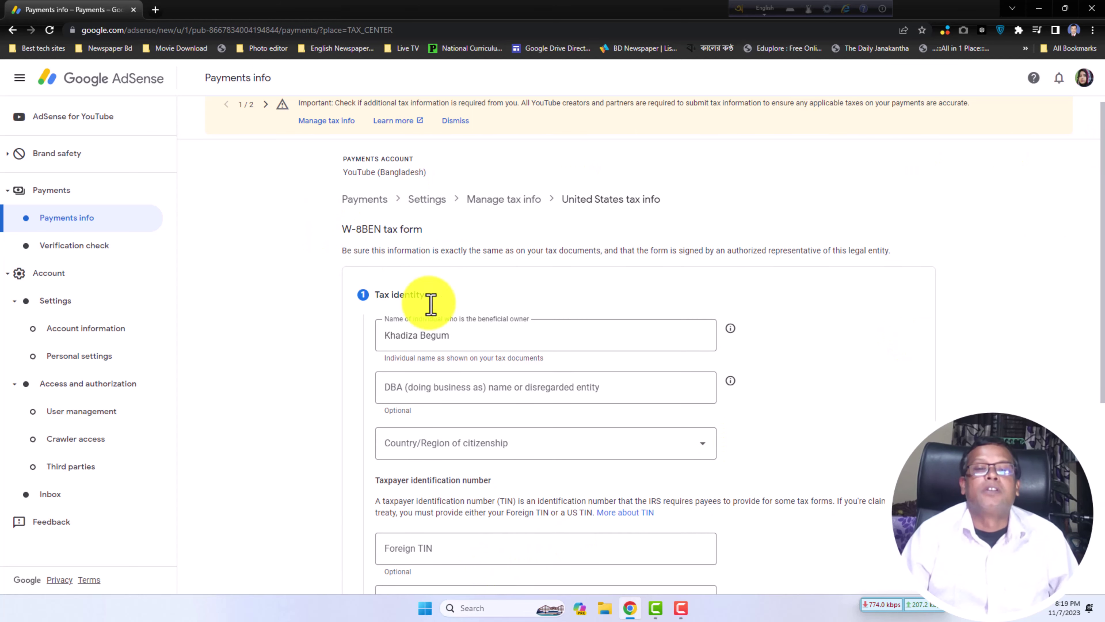
Step: Set the country/region of citizenship to Bangladesh in the Tax identity section
scroll(538, 387, "up", 1)
scroll(538, 385, "down", 1)
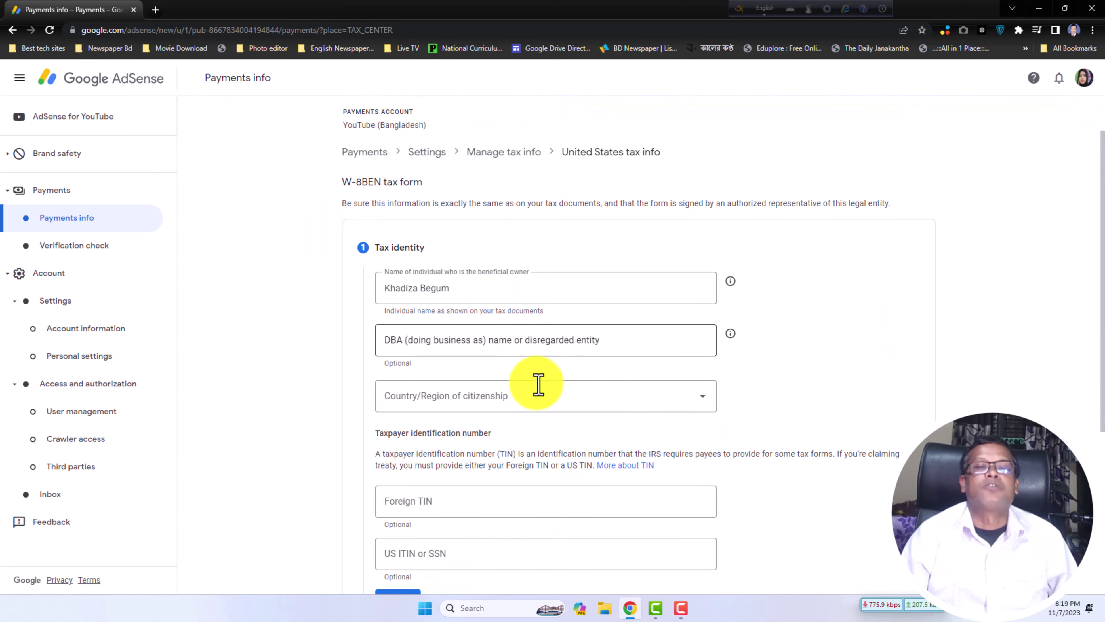
scroll(540, 392, "up", 2)
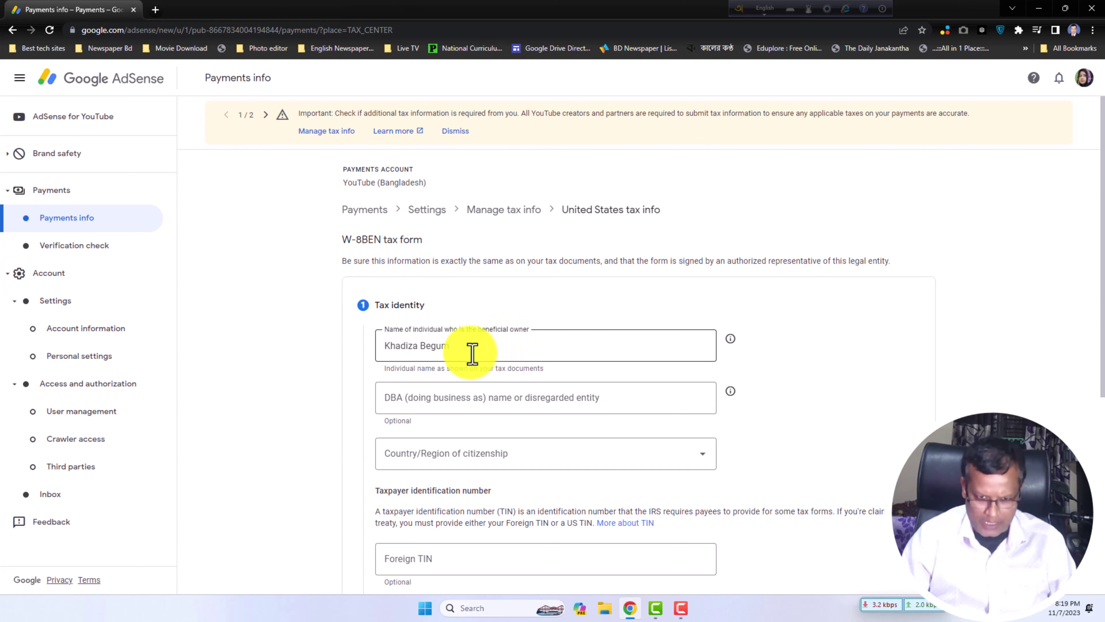
scroll(472, 352, "down", 1)
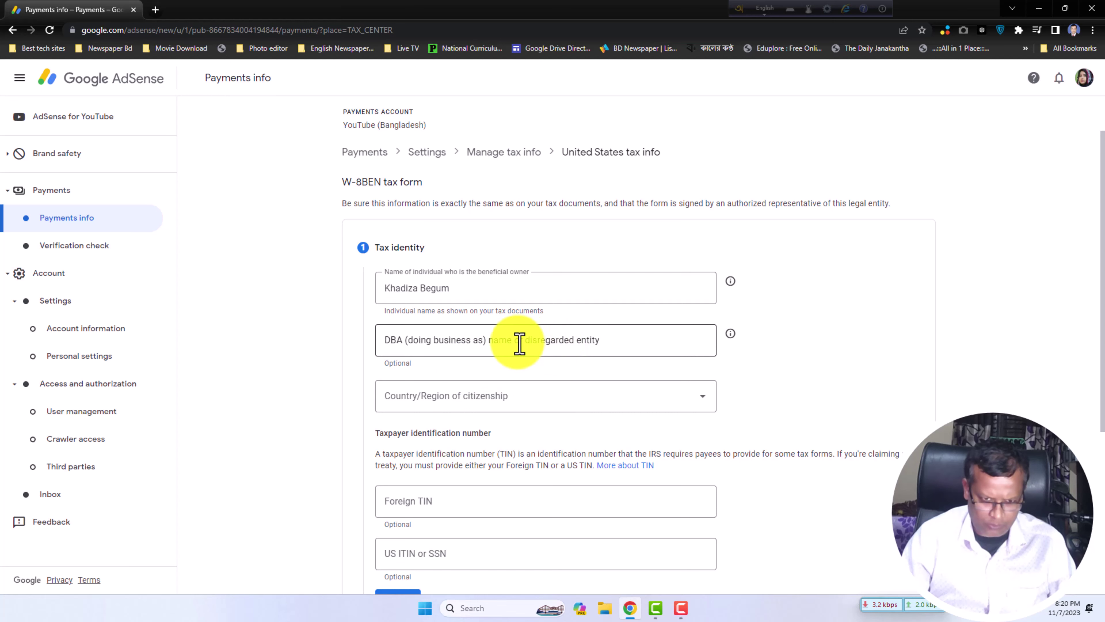
scroll(518, 344, "down", 1)
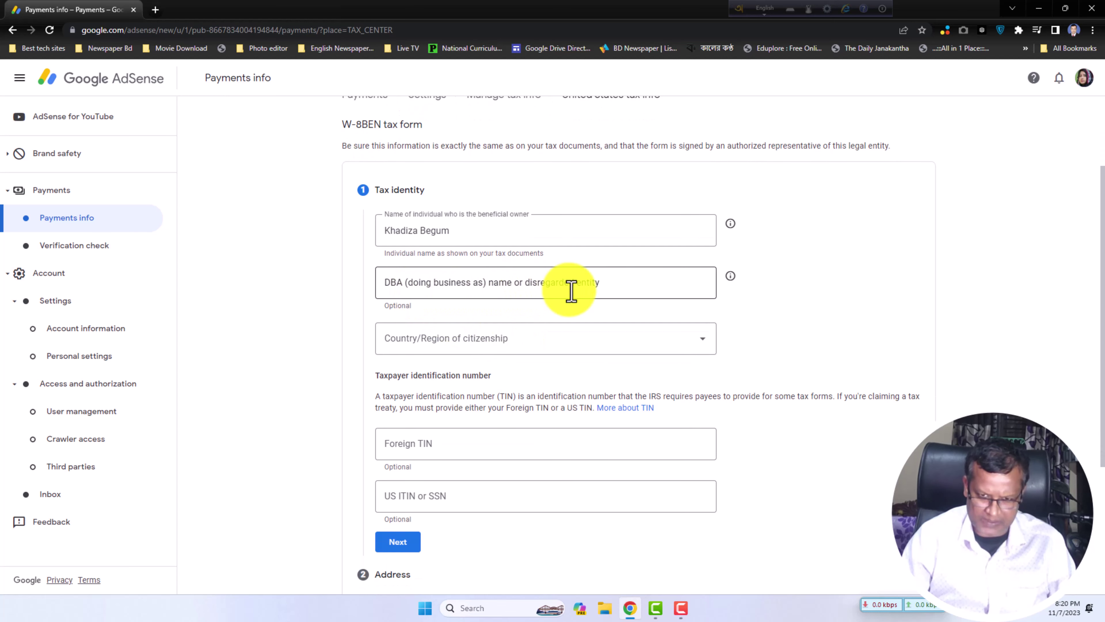
left_click(487, 349)
scroll(464, 445, "down", 3)
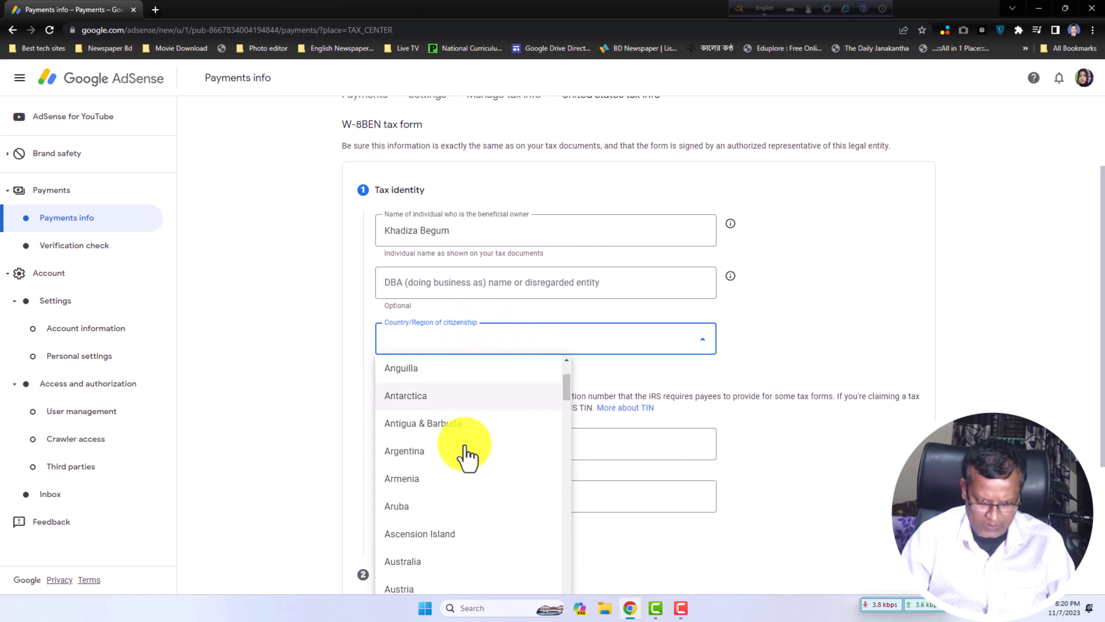
scroll(466, 455, "down", 3)
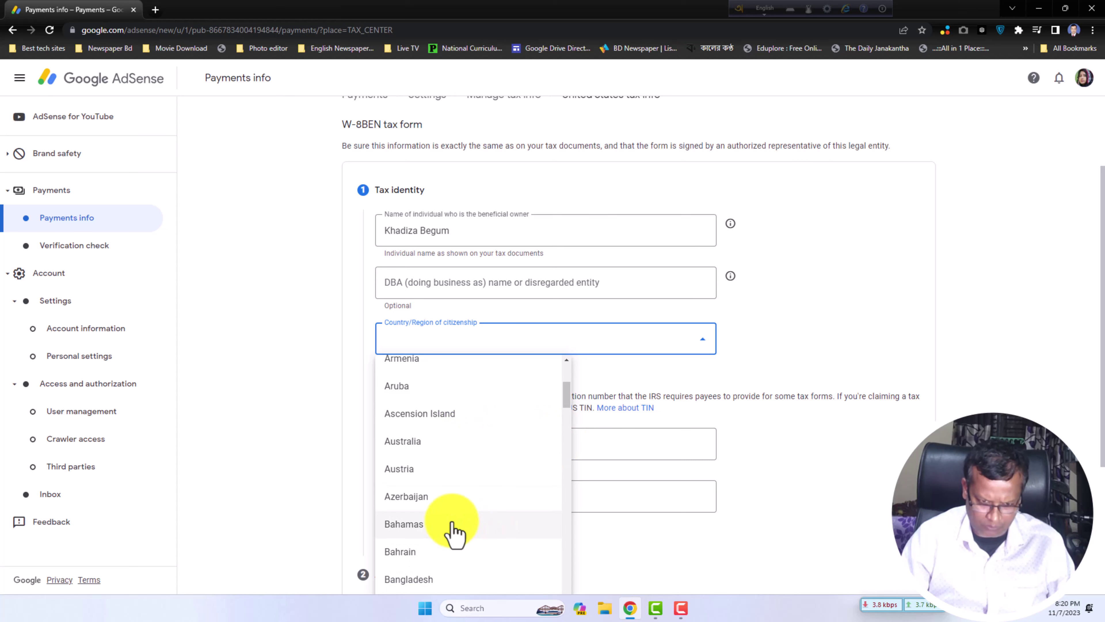
scroll(453, 534, "down", 1)
left_click(440, 531)
Step: Enter the taxpayer's foreign TIN, leave the US ITIN or SSN empty, and continue to the Address section
scroll(562, 414, "down", 3)
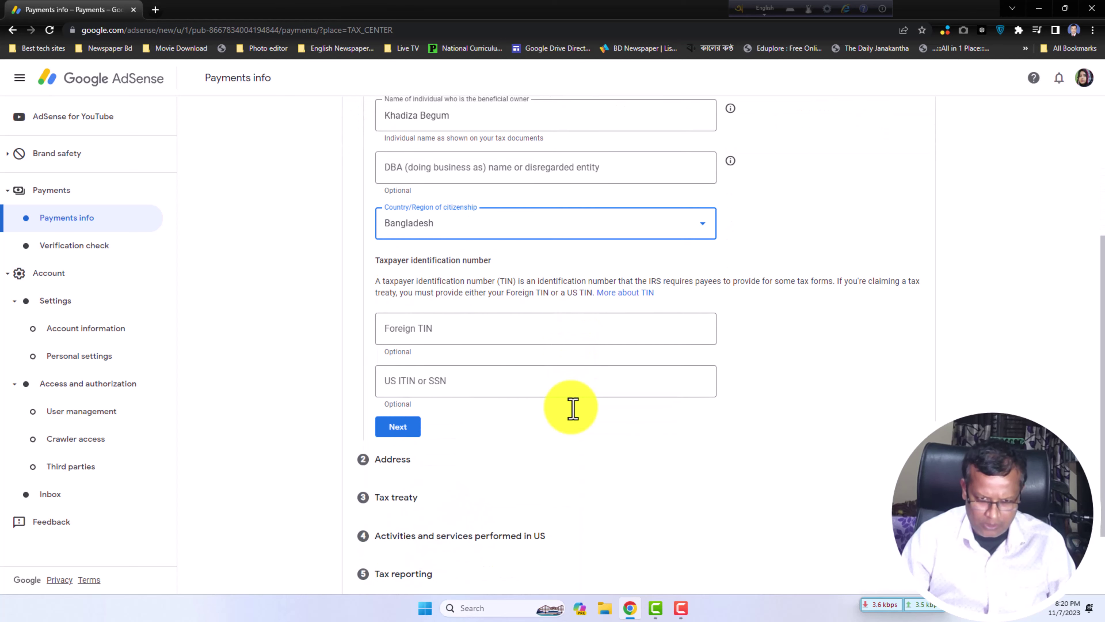
left_click(467, 327)
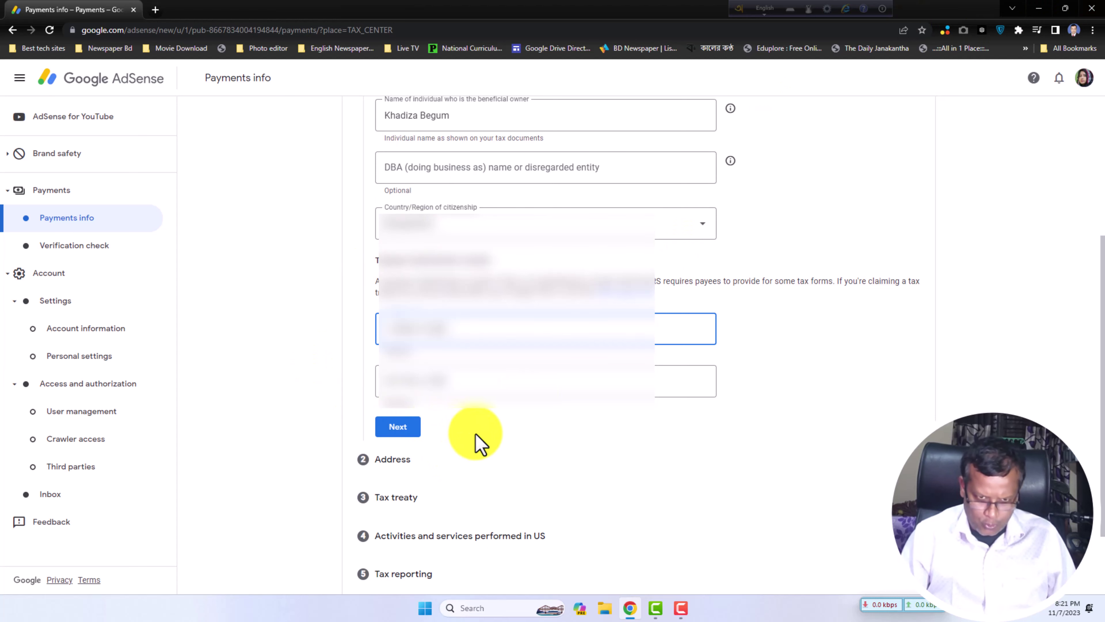
scroll(489, 435, "down", 1)
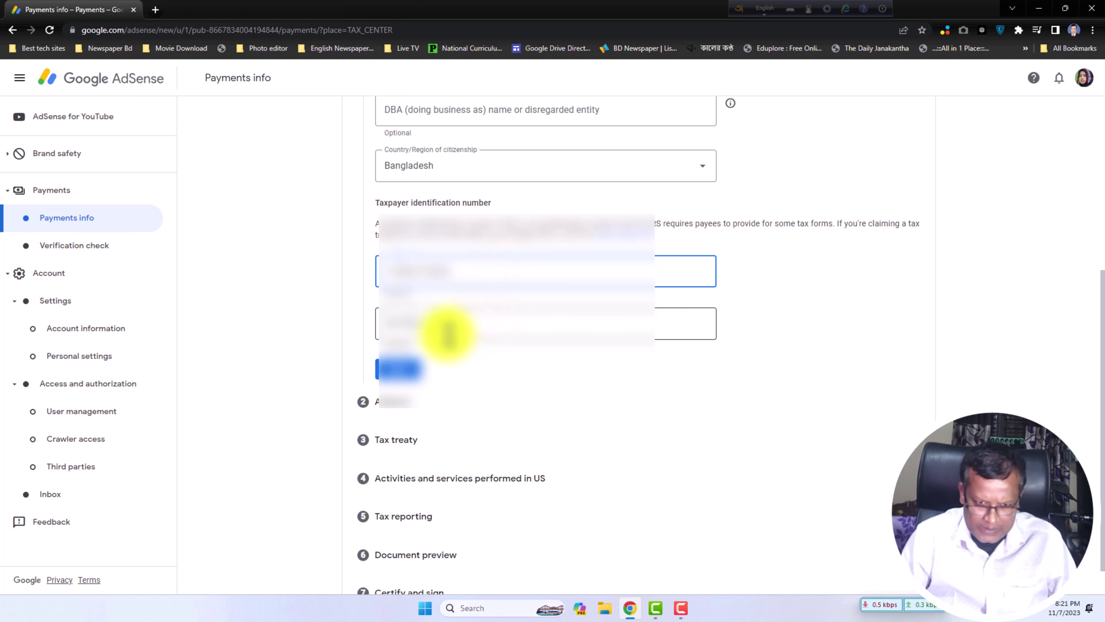
scroll(461, 328, "down", 1)
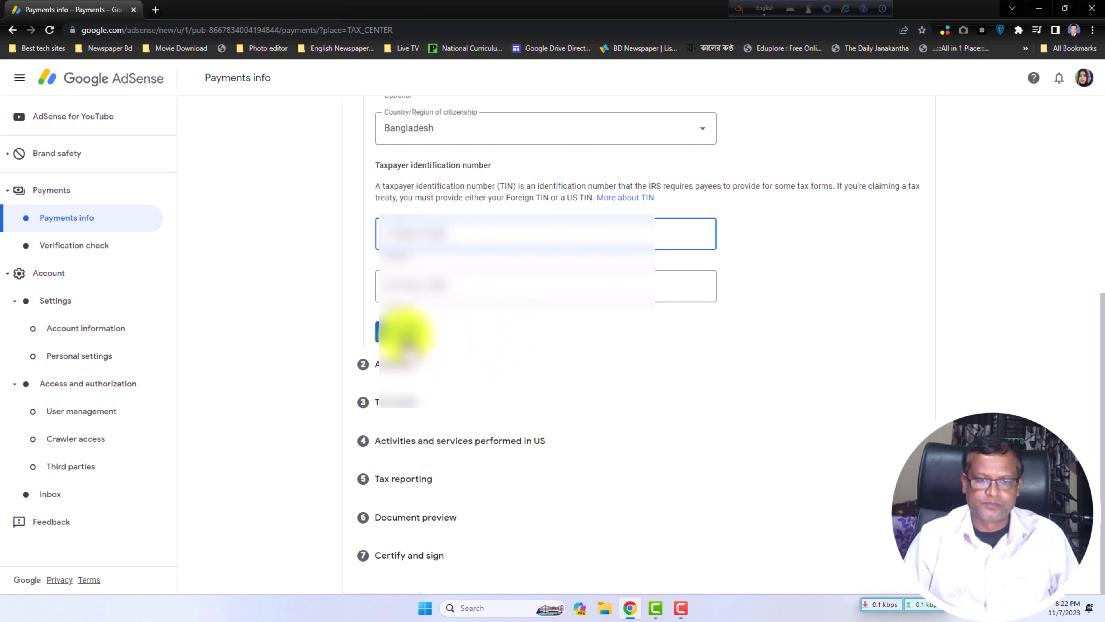
left_click(405, 331)
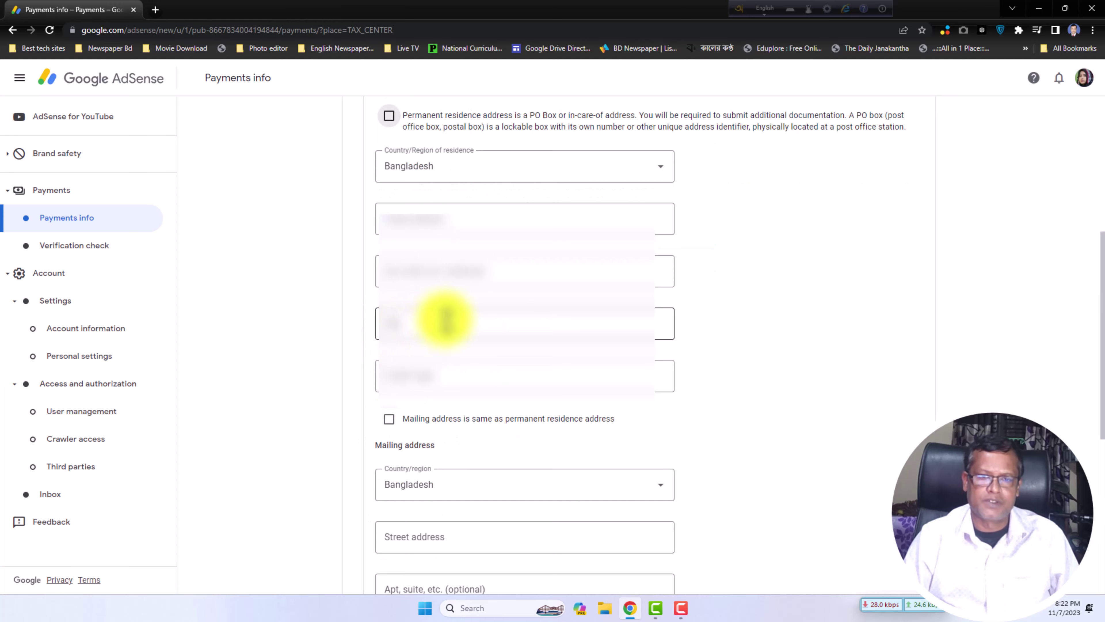
Step: Mark the permanent residence address as a PO Box or in-care-of address
scroll(444, 318, "up", 7)
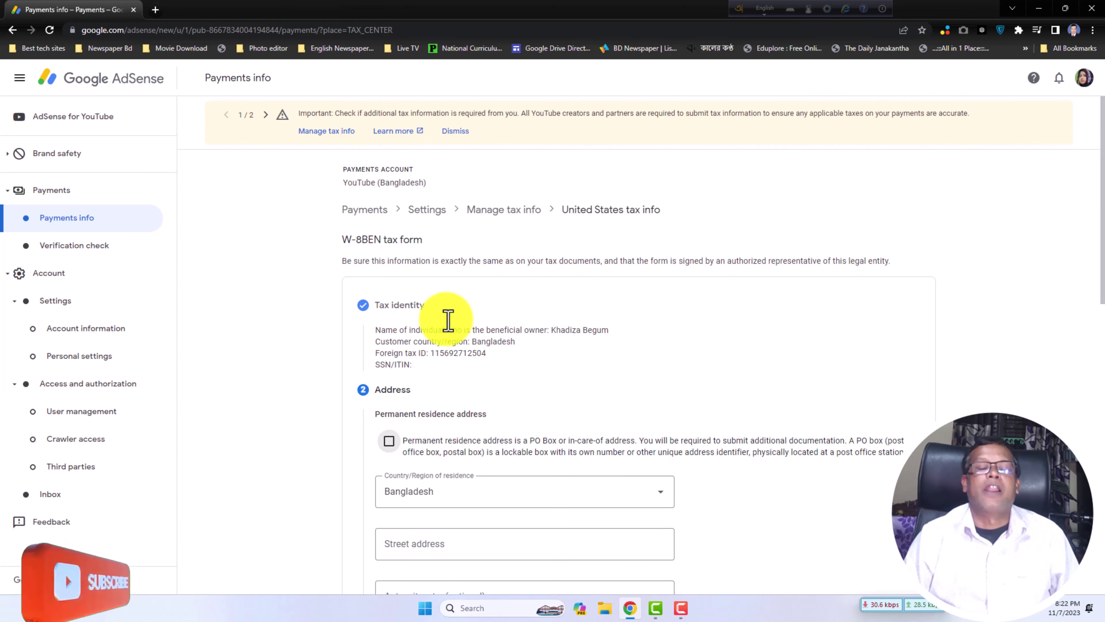
scroll(447, 321, "down", 3)
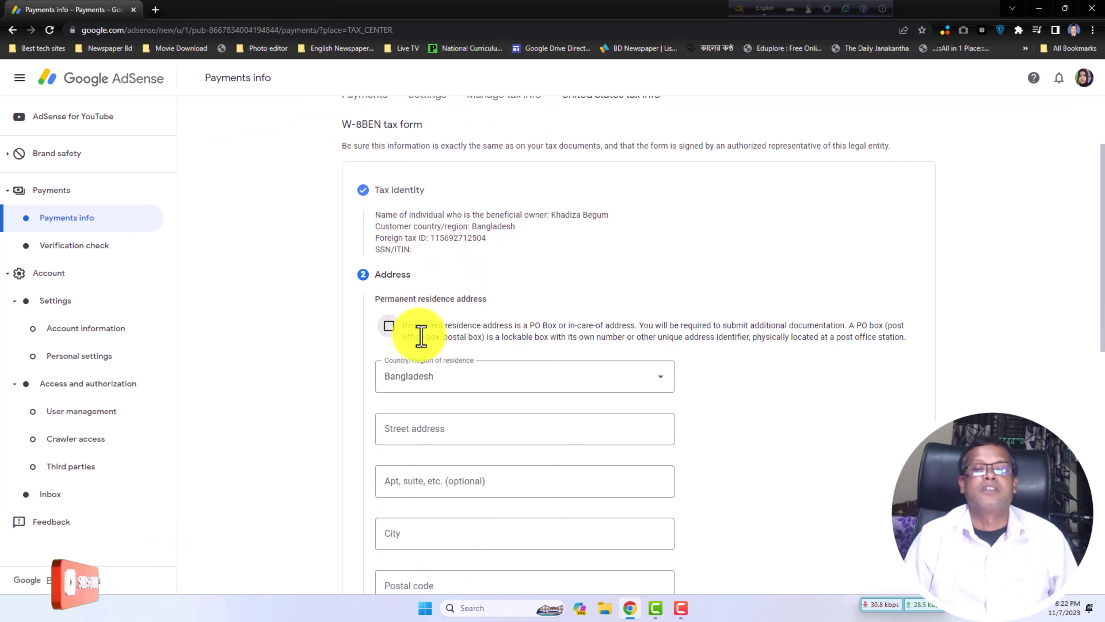
scroll(409, 333, "down", 1)
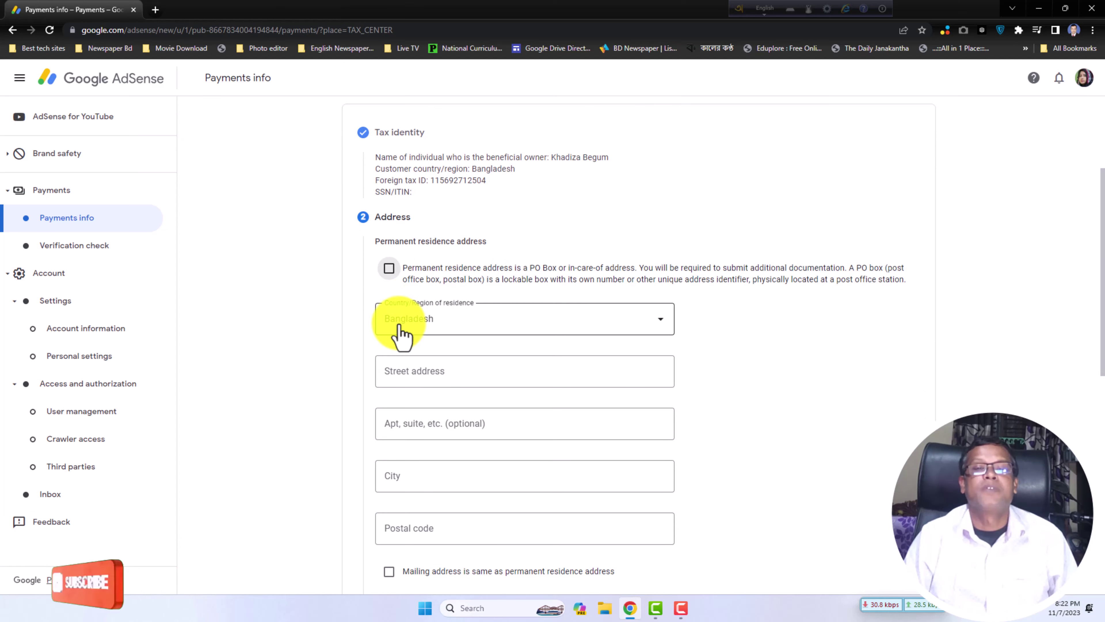
left_click(389, 267)
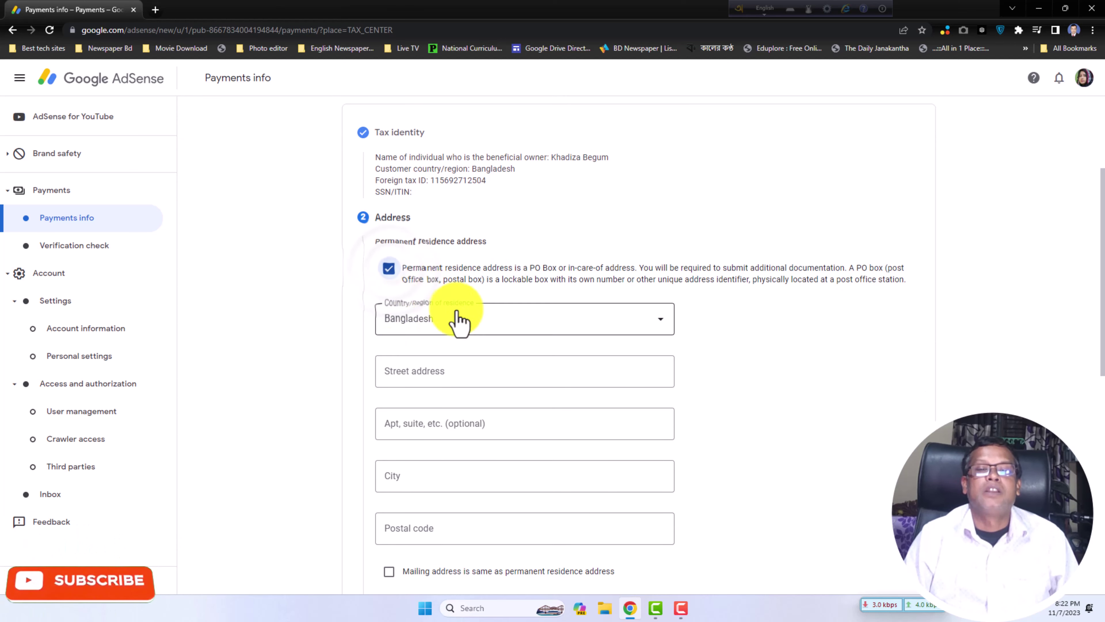
Step: Fill in the permanent residence street address, city and postal code using the suggested saved address
scroll(417, 352, "down", 1)
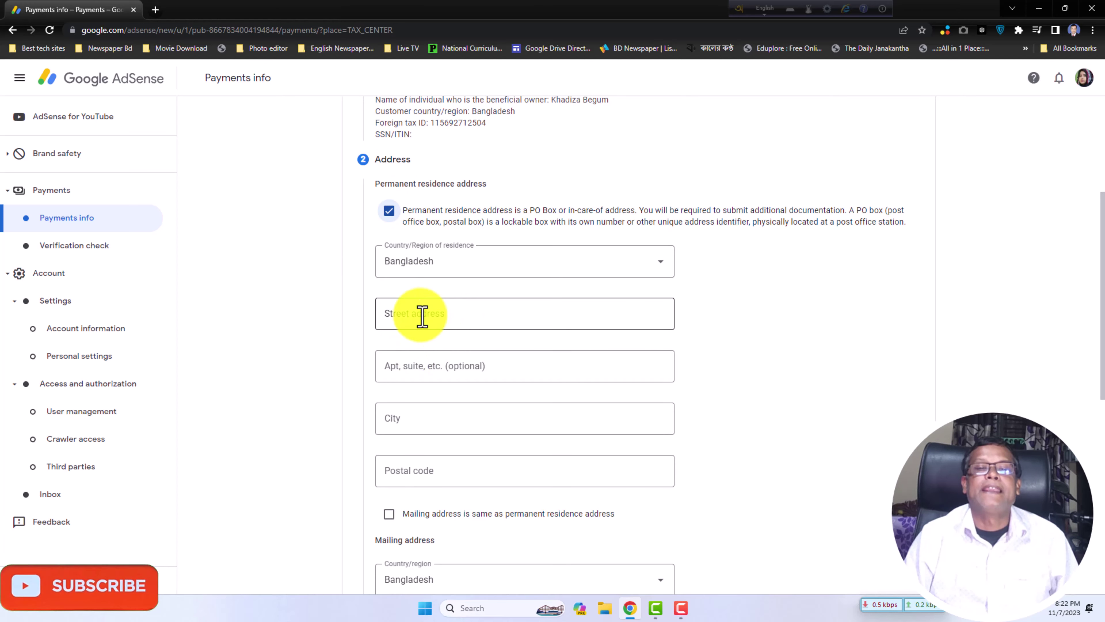
left_click(475, 318)
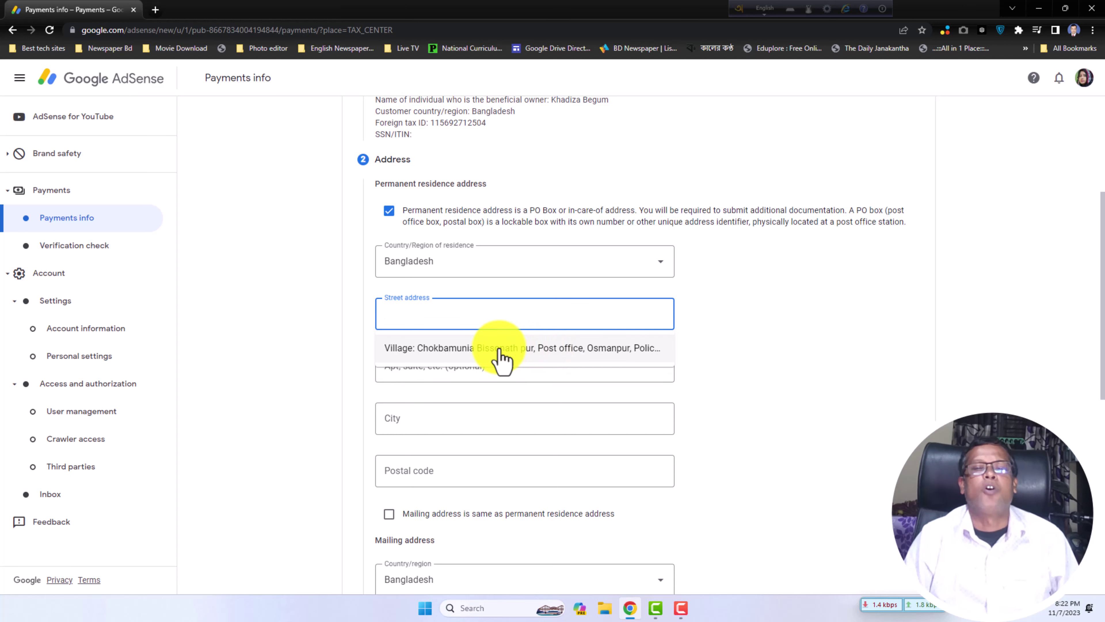
left_click(512, 356)
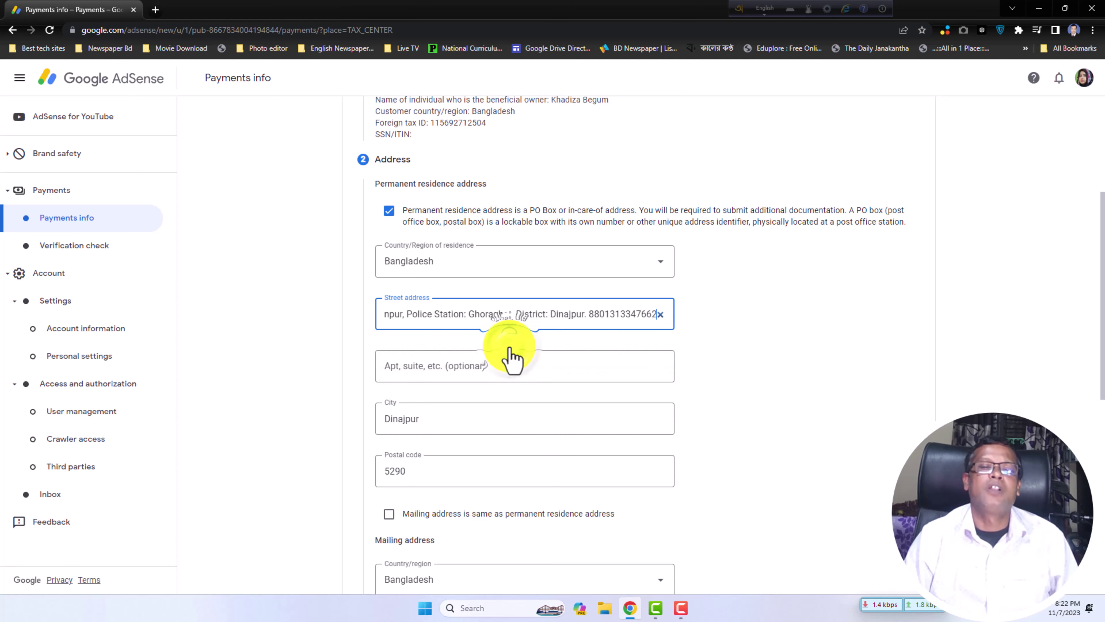
scroll(496, 418, "down", 1)
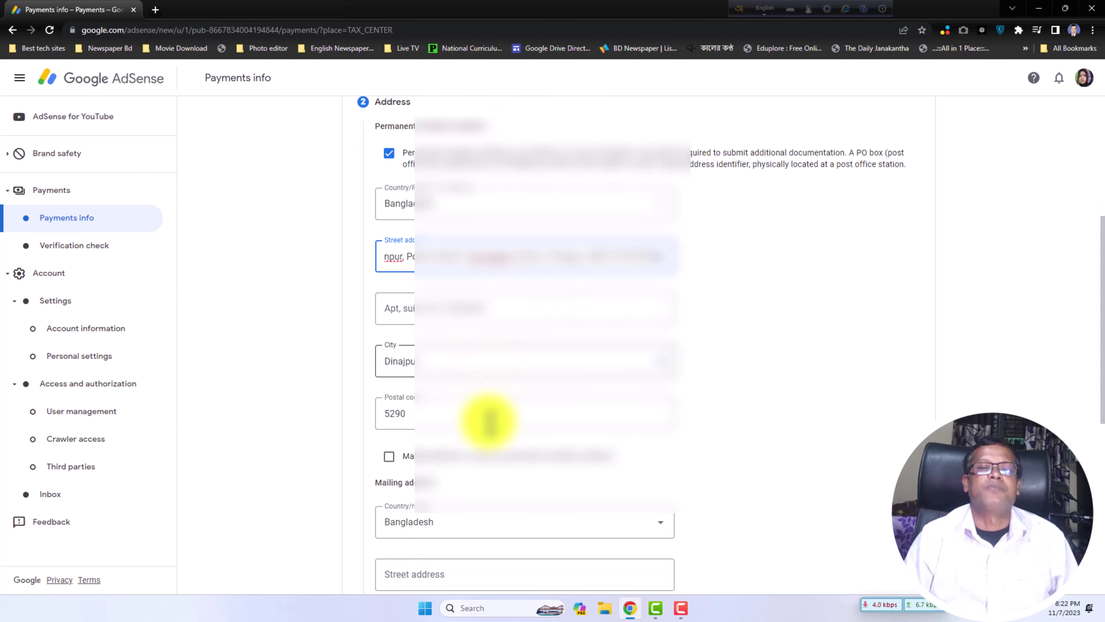
scroll(470, 385, "down", 1)
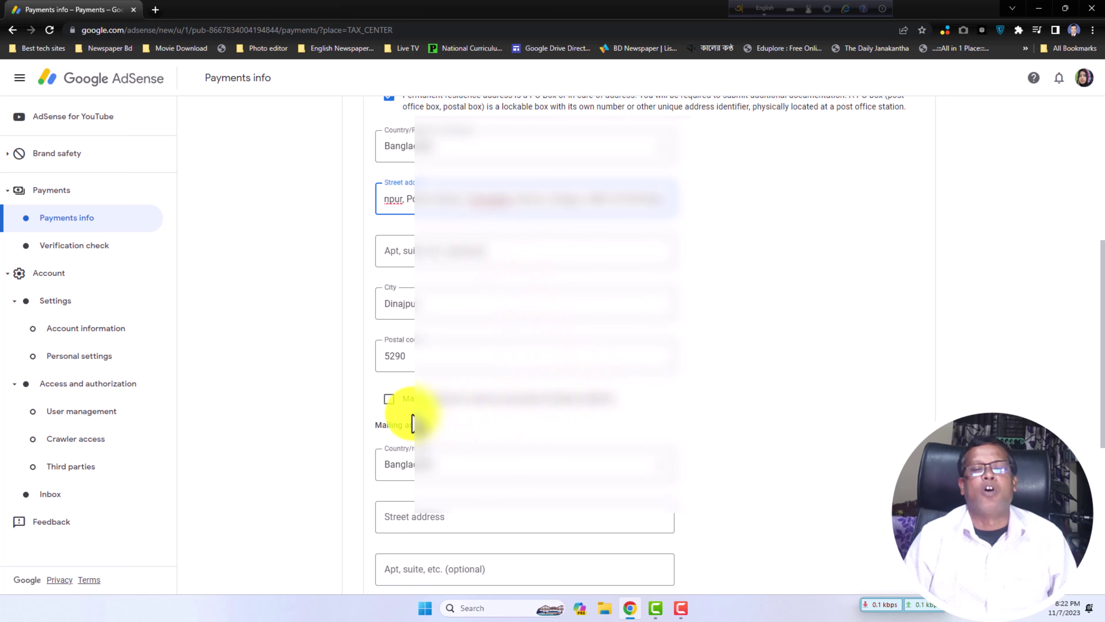
Step: Mark the mailing address as the same as the permanent residence address and continue to the Tax treaty section
left_click(389, 399)
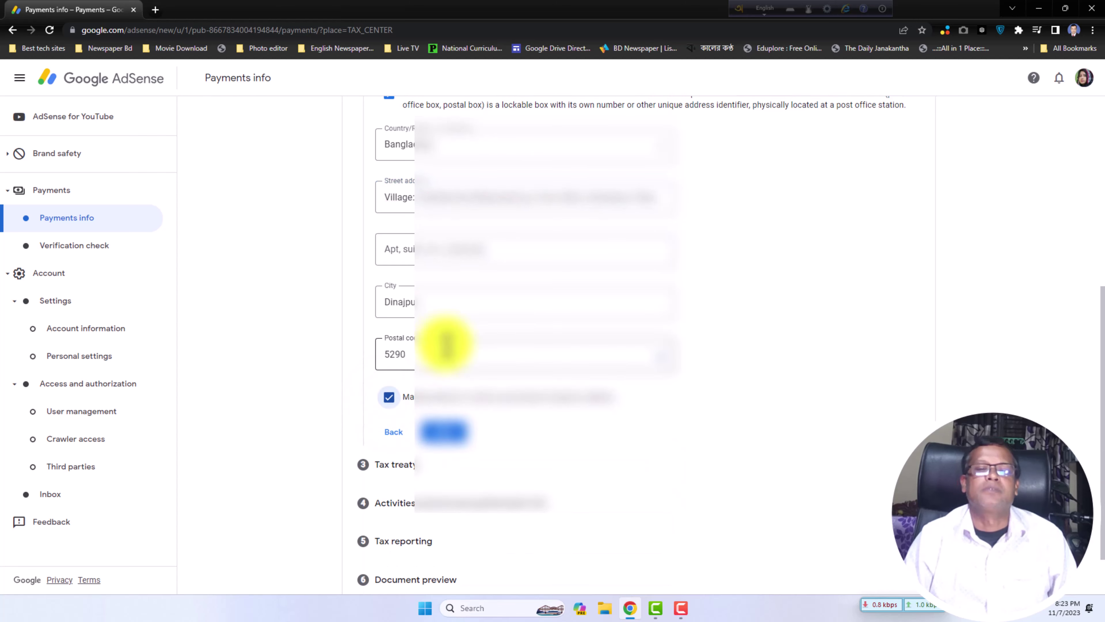
scroll(446, 347, "down", 1)
scroll(493, 376, "up", 4)
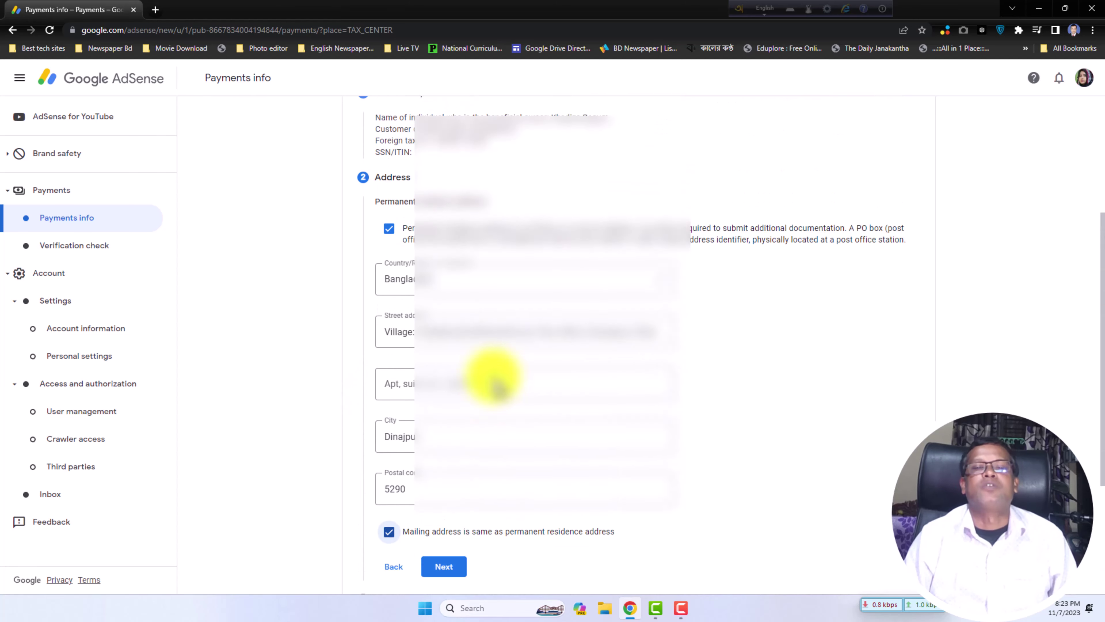
scroll(493, 376, "down", 4)
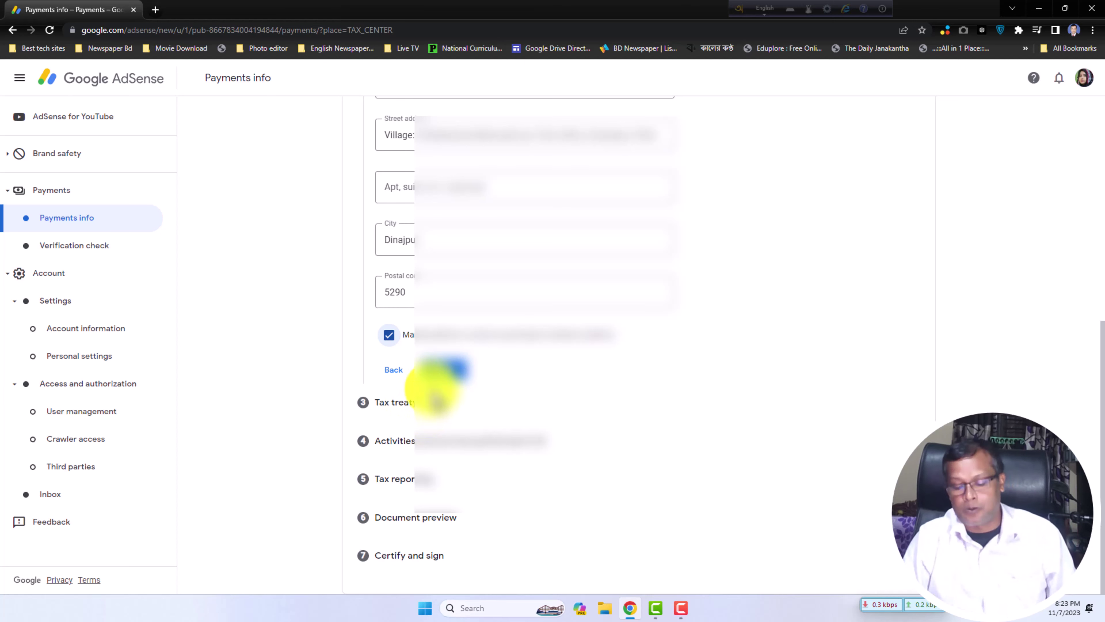
left_click(448, 370)
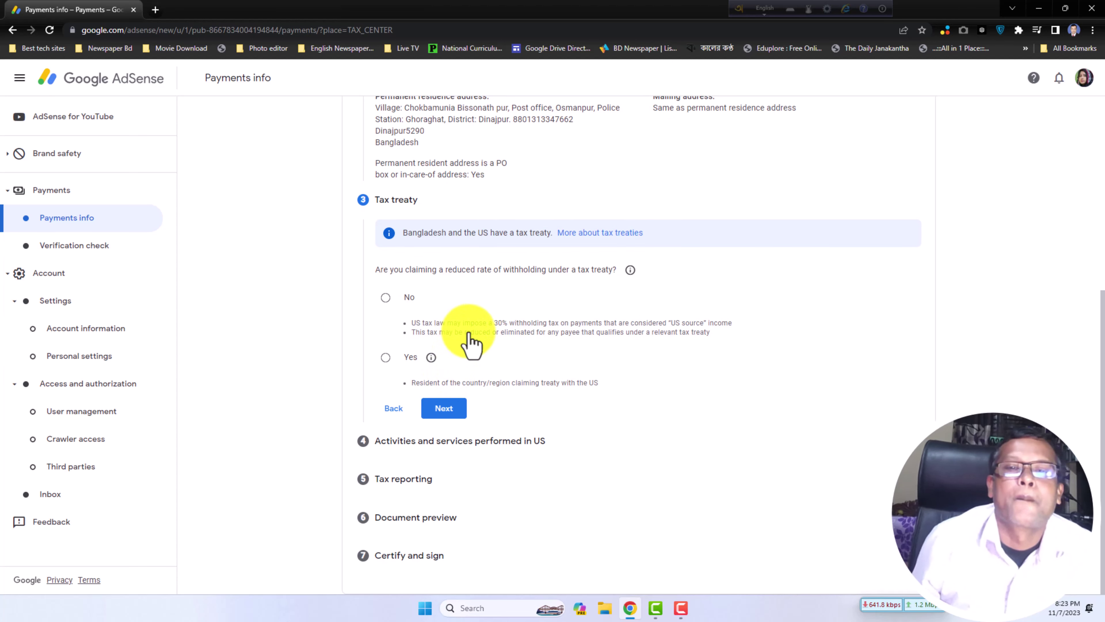
Step: Claim a reduced withholding rate under the tax treaty and certify residency with Bangladesh as the treaty country
scroll(548, 297, "up", 1)
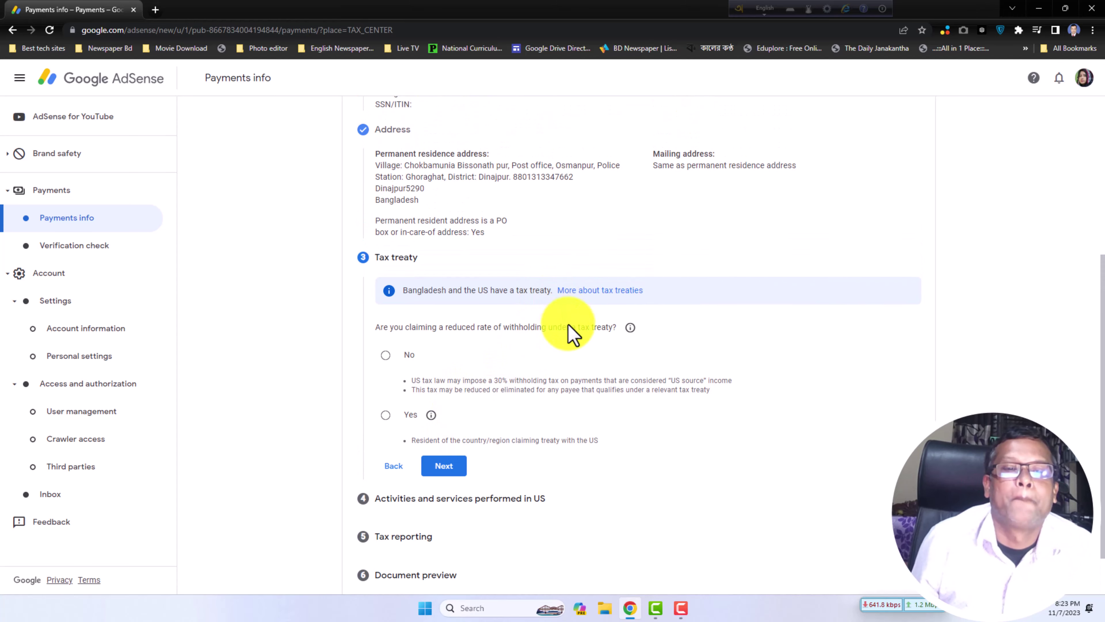
scroll(570, 342, "up", 5)
scroll(575, 337, "down", 6)
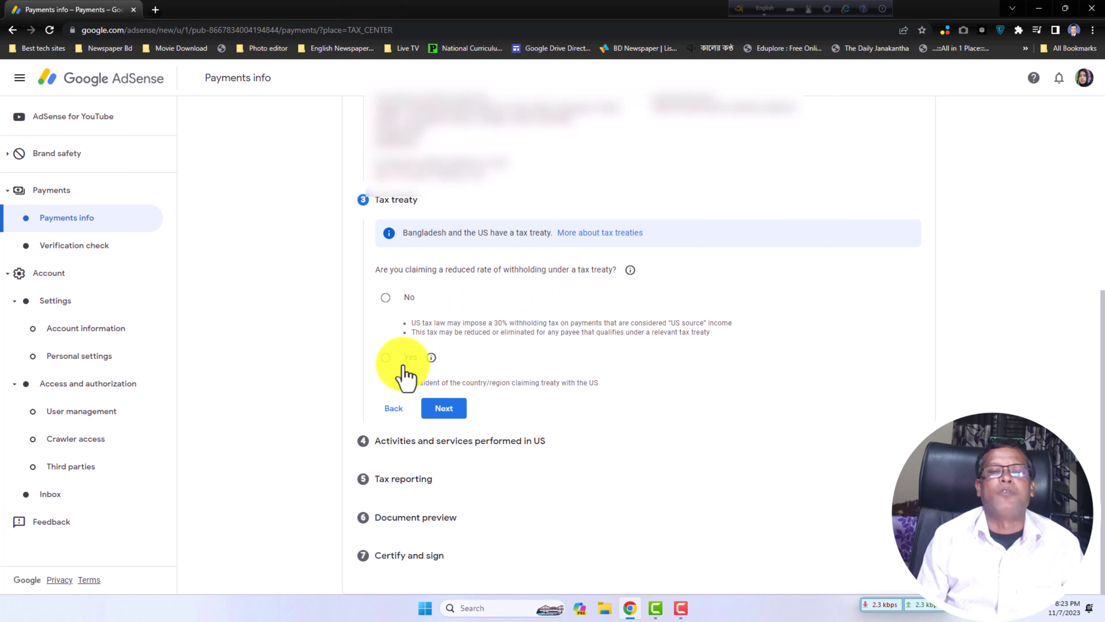
left_click(385, 357)
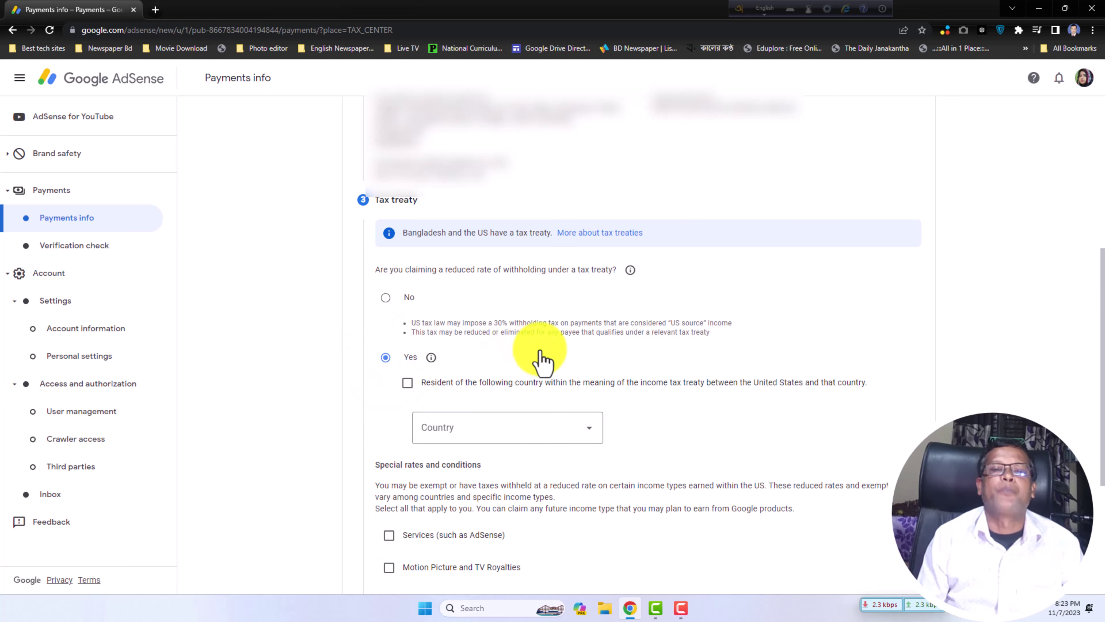
scroll(577, 357, "down", 1)
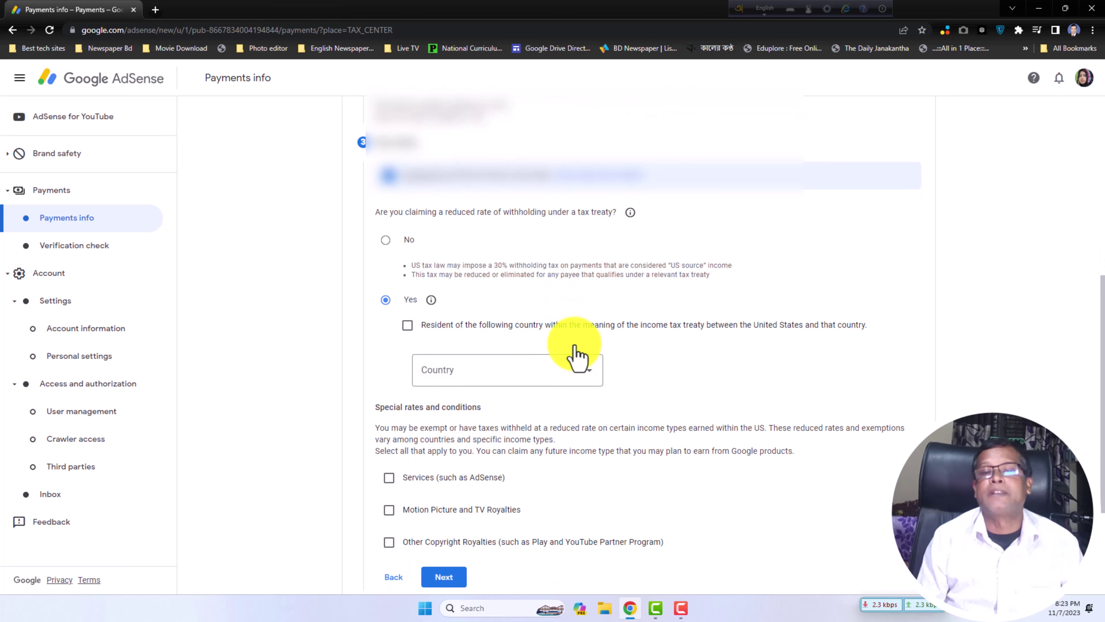
left_click(408, 326)
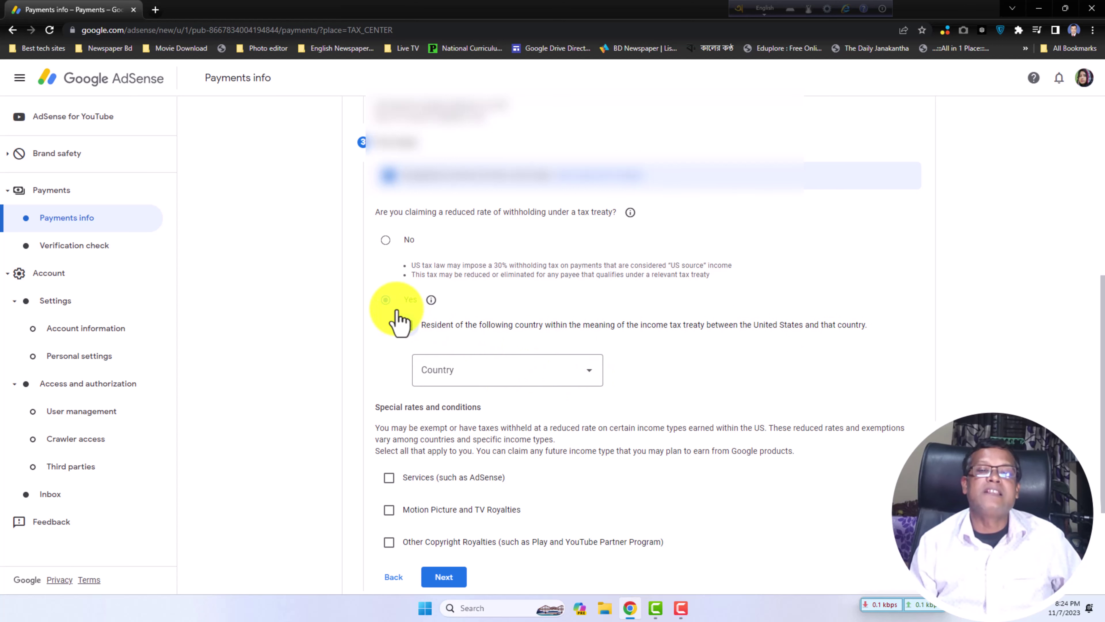
left_click(405, 323)
left_click(552, 370)
scroll(492, 483, "down", 2)
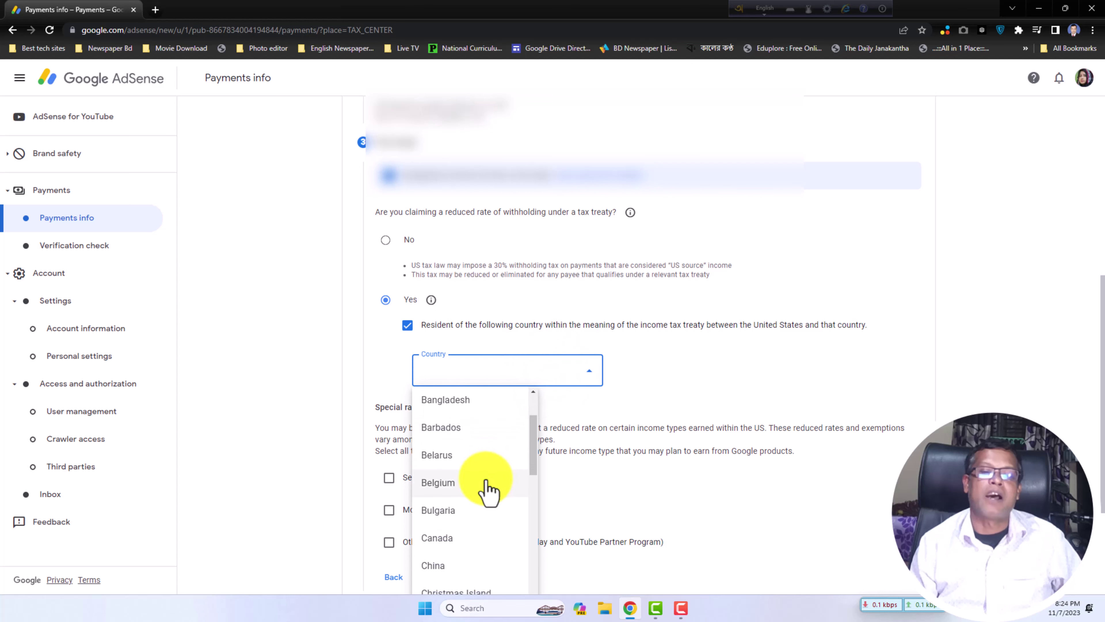
left_click(446, 399)
Step: Add the Services (such as AdSense) income type and set its treaty article to Article 7 and paragraph 1
scroll(721, 336, "down", 1)
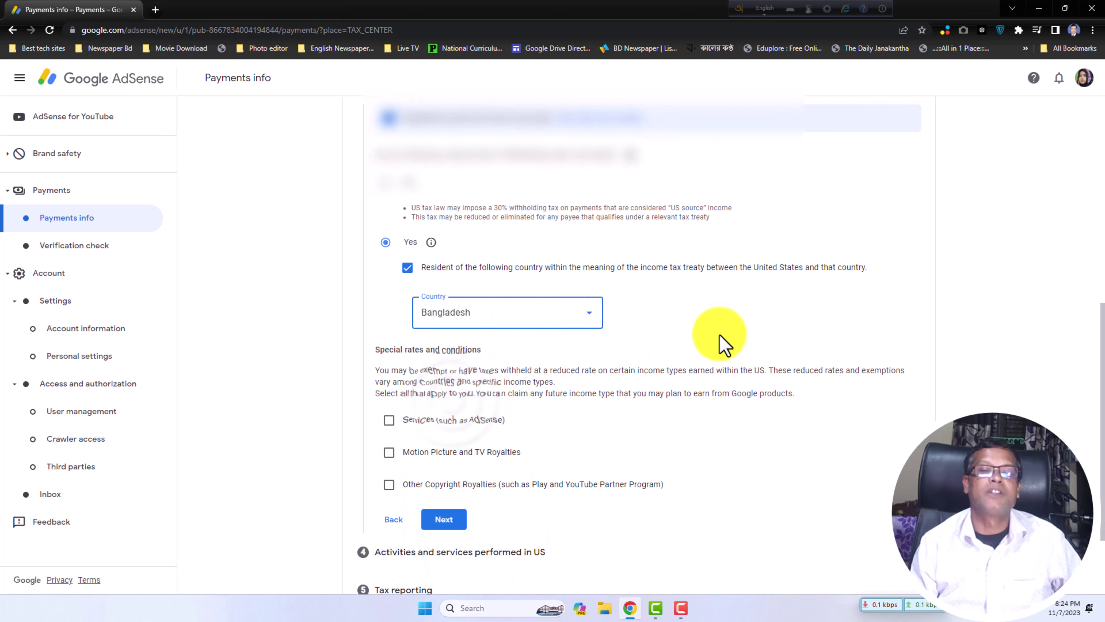
scroll(568, 364, "down", 1)
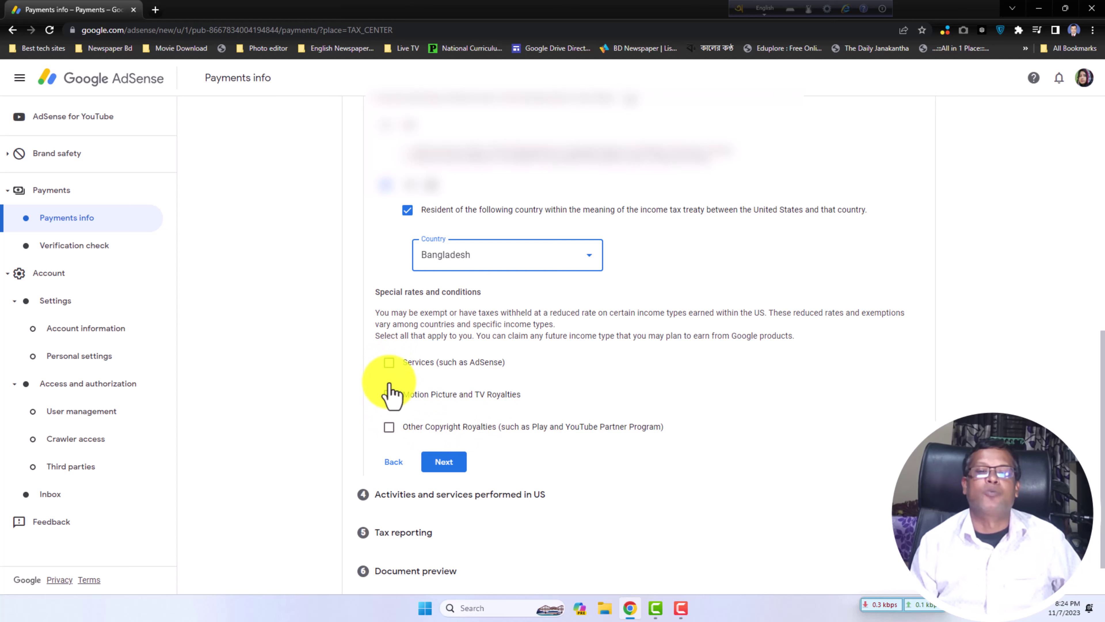
left_click(388, 362)
scroll(633, 388, "down", 1)
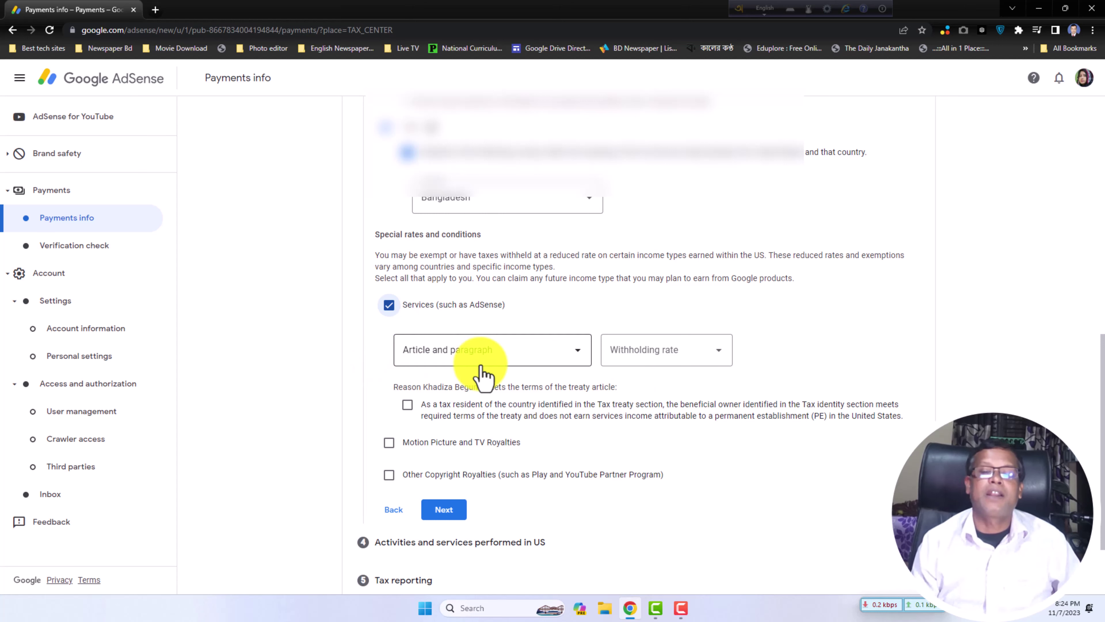
left_click(490, 372)
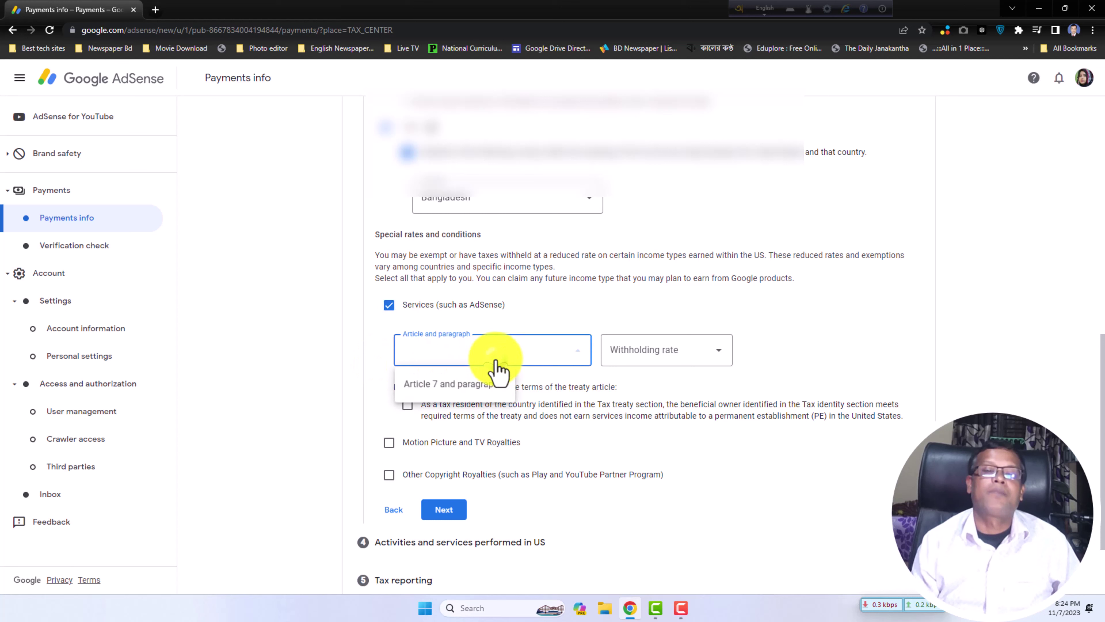
left_click(492, 392)
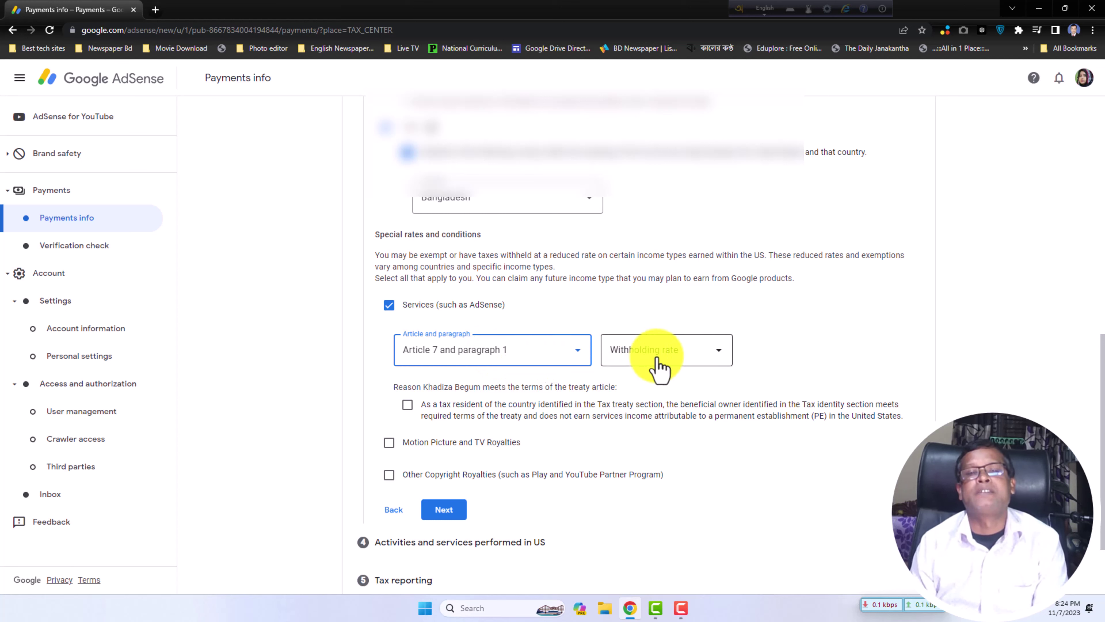
Step: Set the Services withholding rate to 0% (Reduced treaty rate) and certify that the beneficial owner meets the treaty terms
scroll(513, 284, "up", 2)
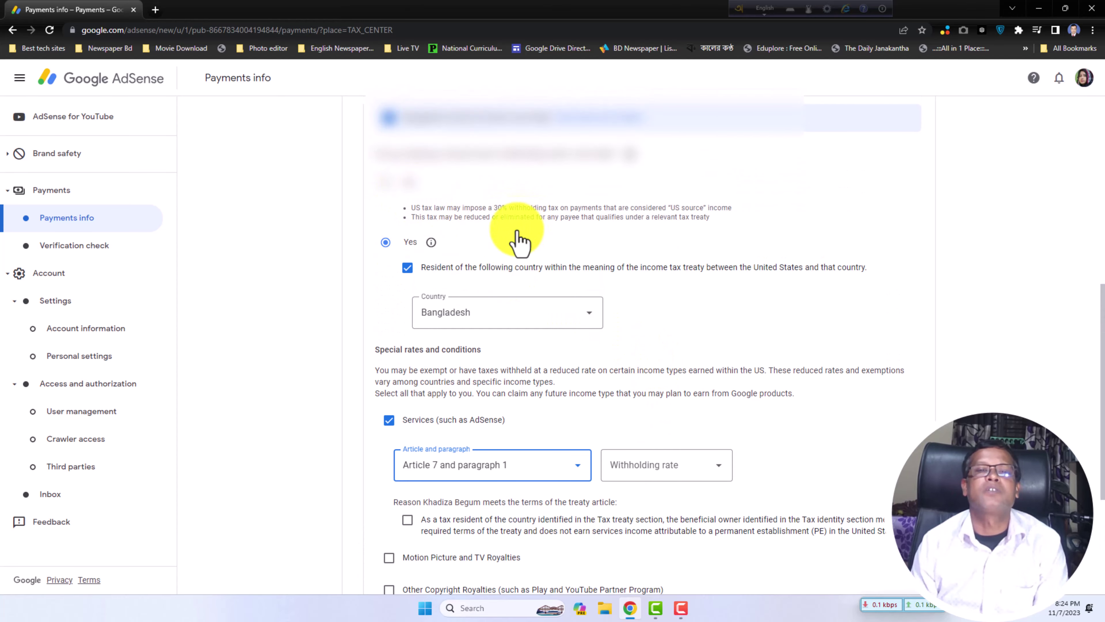
scroll(479, 235, "up", 1)
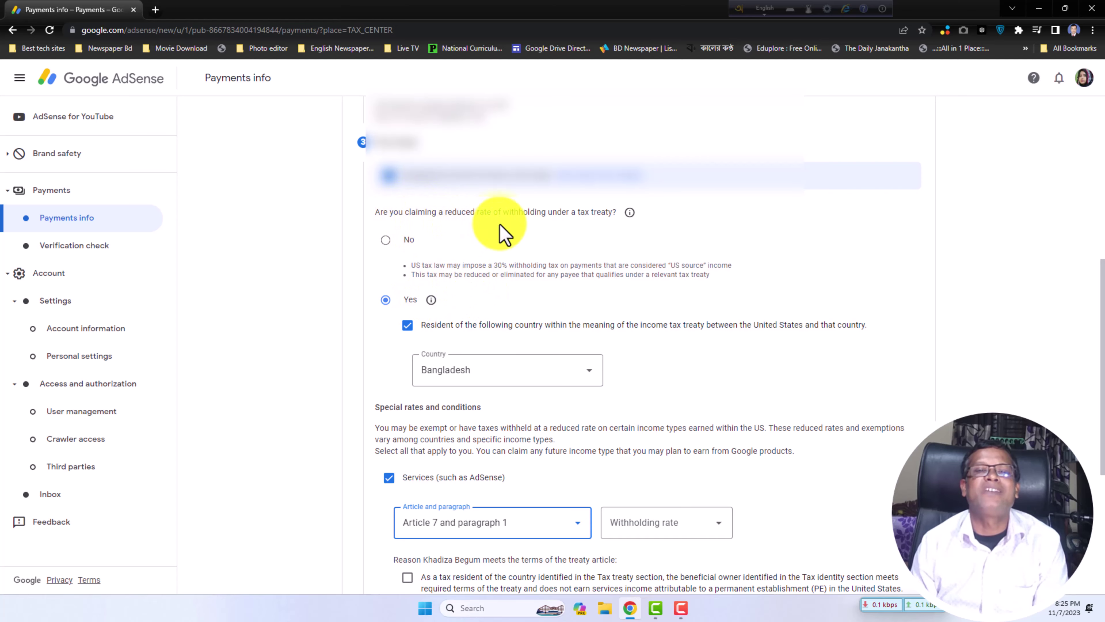
scroll(559, 279, "down", 1)
scroll(560, 279, "down", 3)
left_click(662, 302)
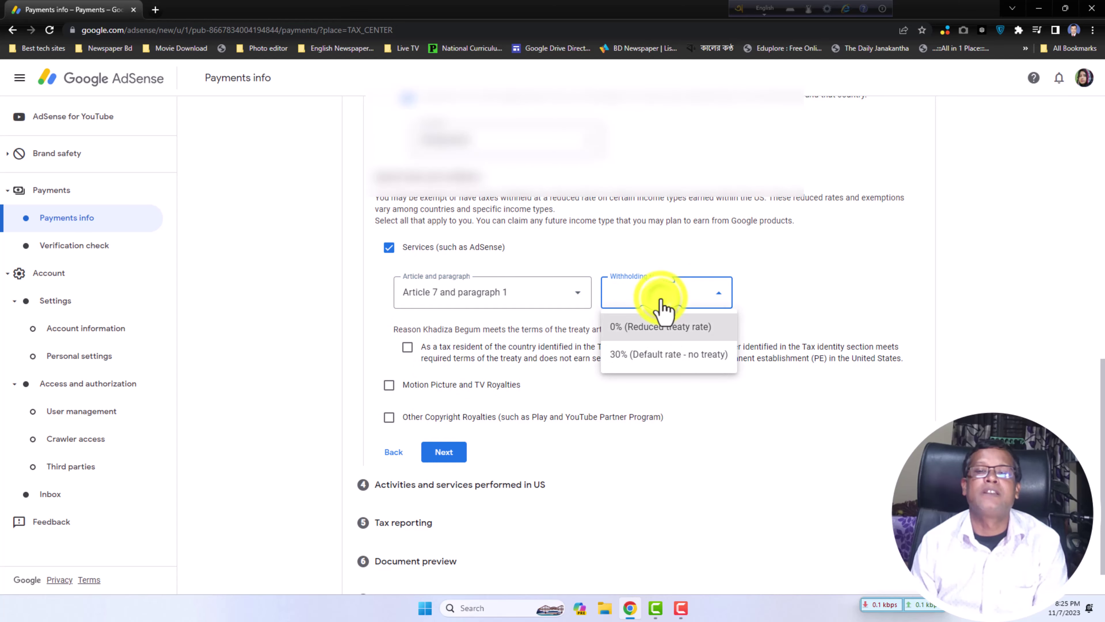
left_click(668, 327)
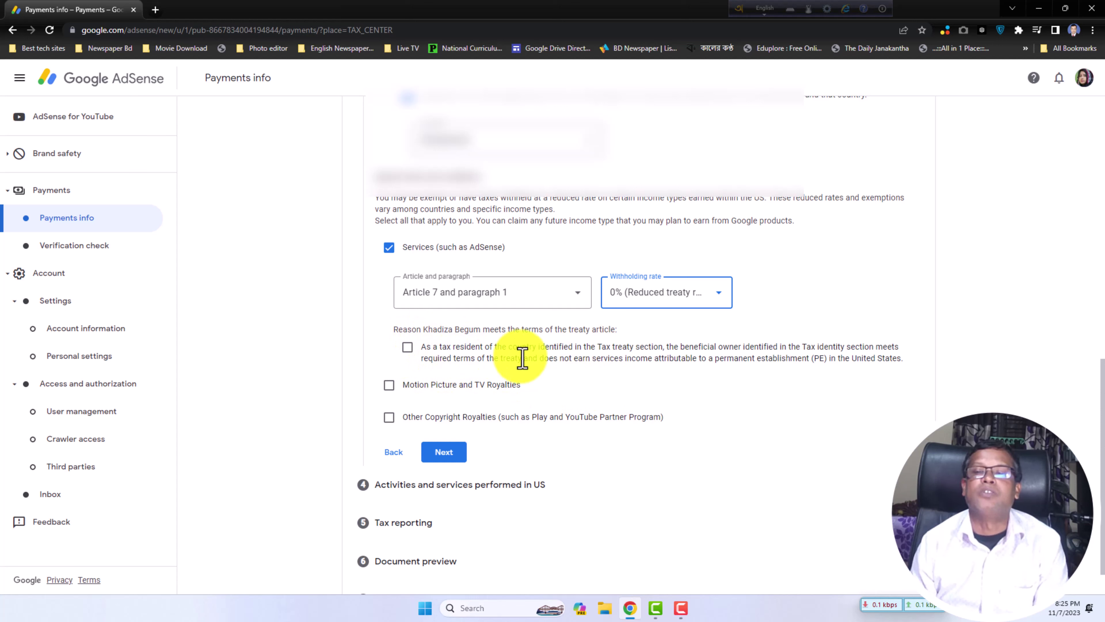
left_click(408, 349)
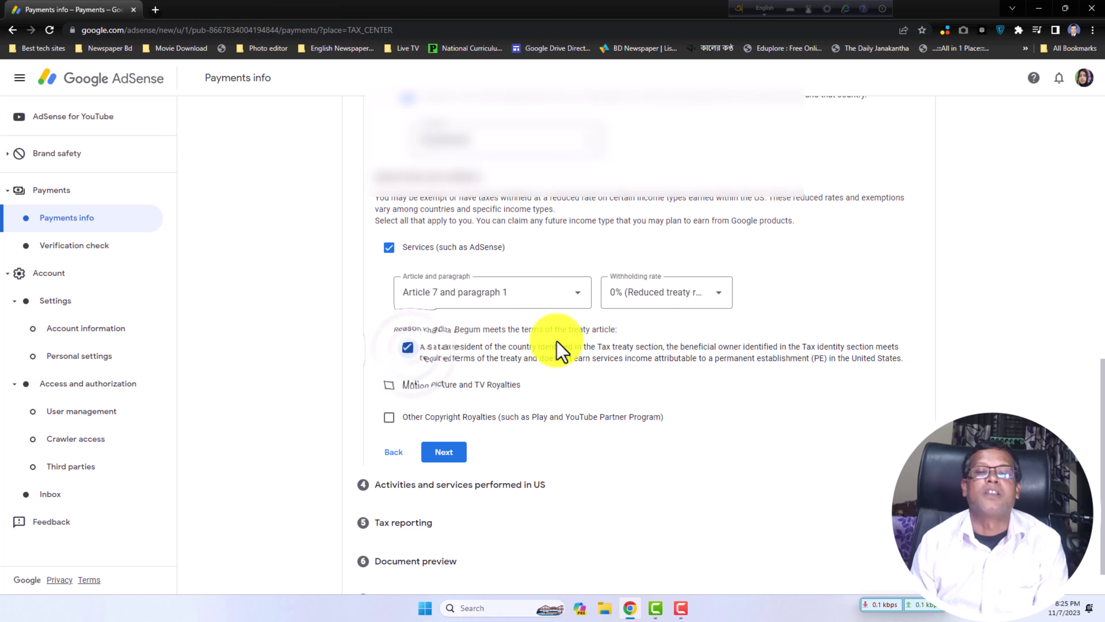
Step: Claim Motion Picture and TV Royalties under Article 12 and paragraph 2 at 10% (Reduced treaty rate), certifying that the treaty terms are met
scroll(557, 349, "down", 1)
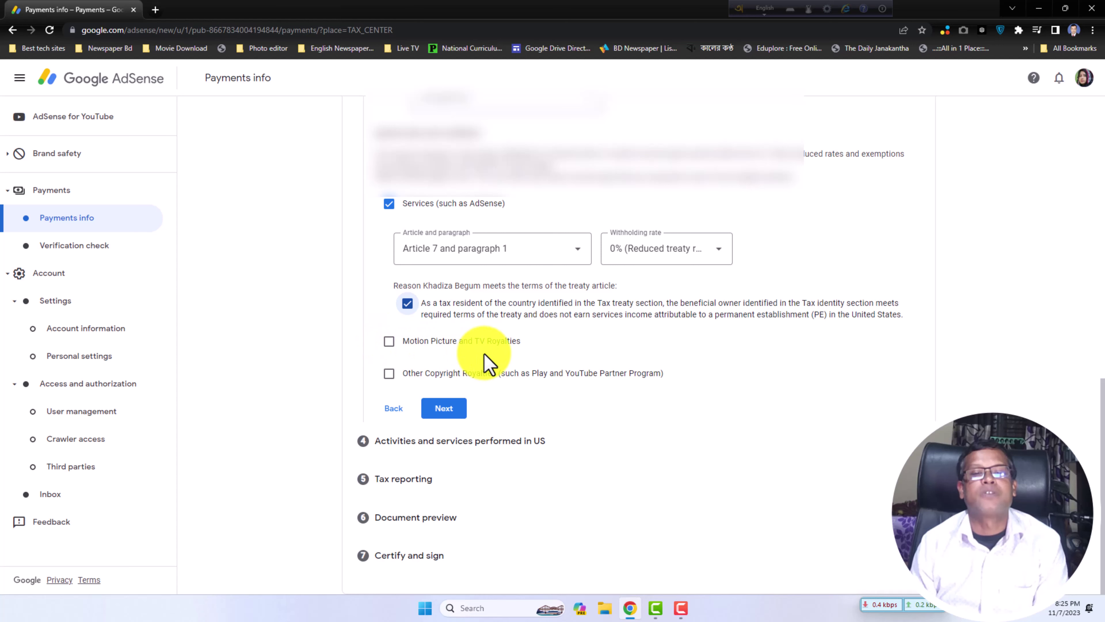
left_click(389, 341)
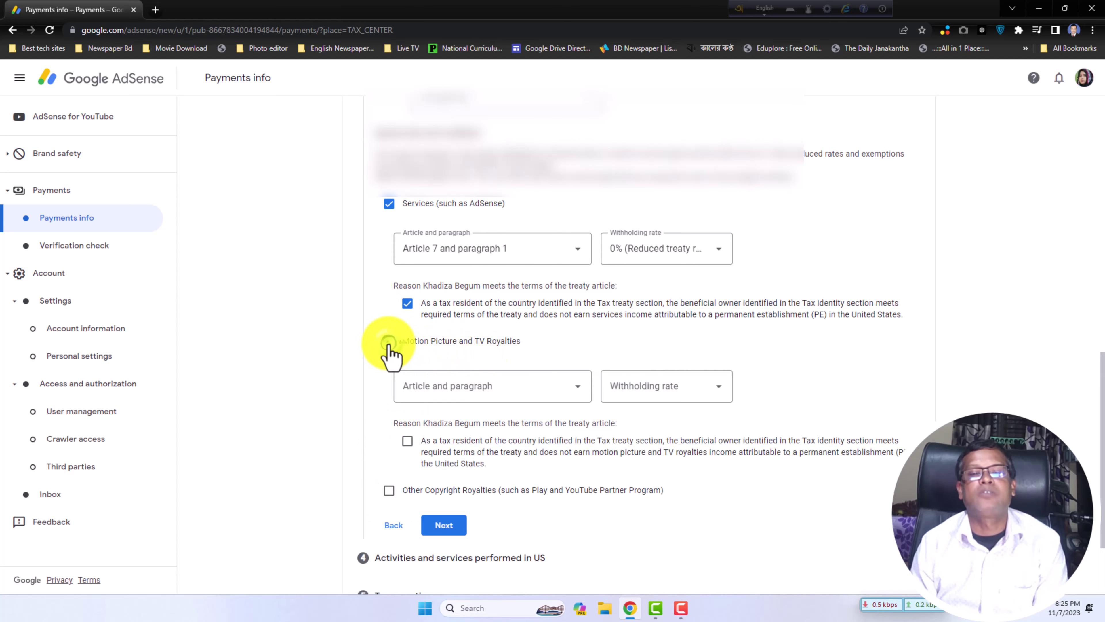
scroll(544, 331, "down", 2)
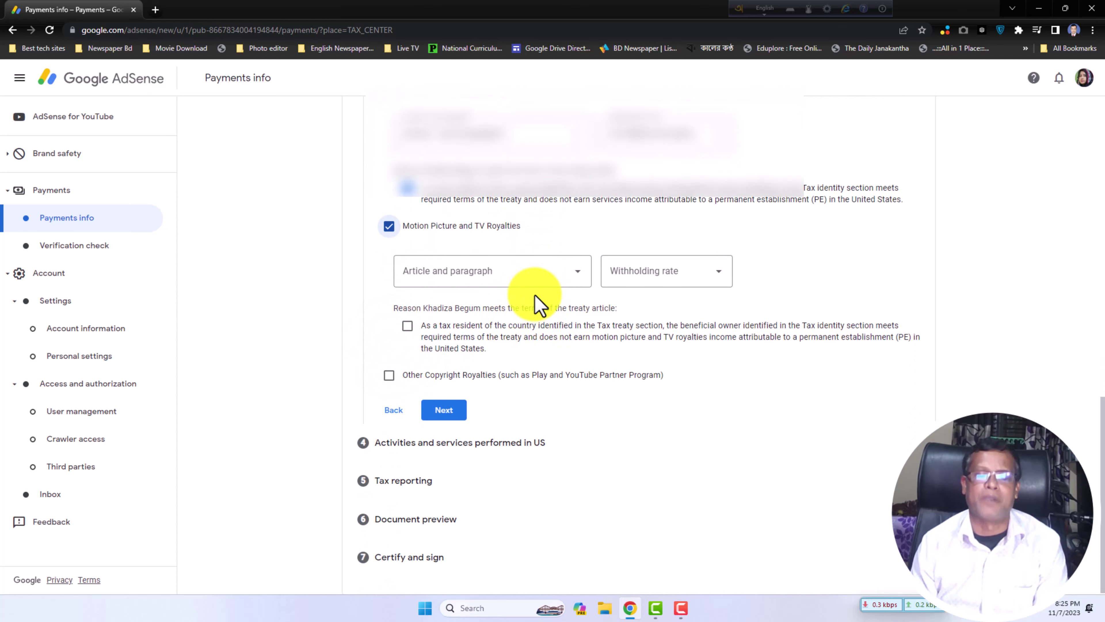
left_click(522, 283)
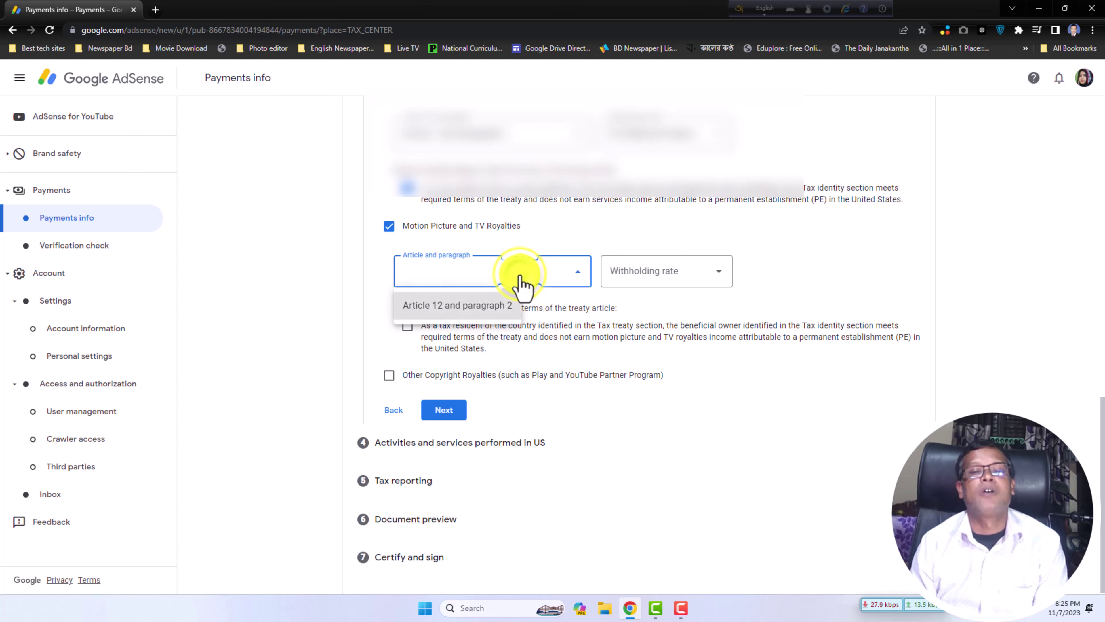
left_click(498, 310)
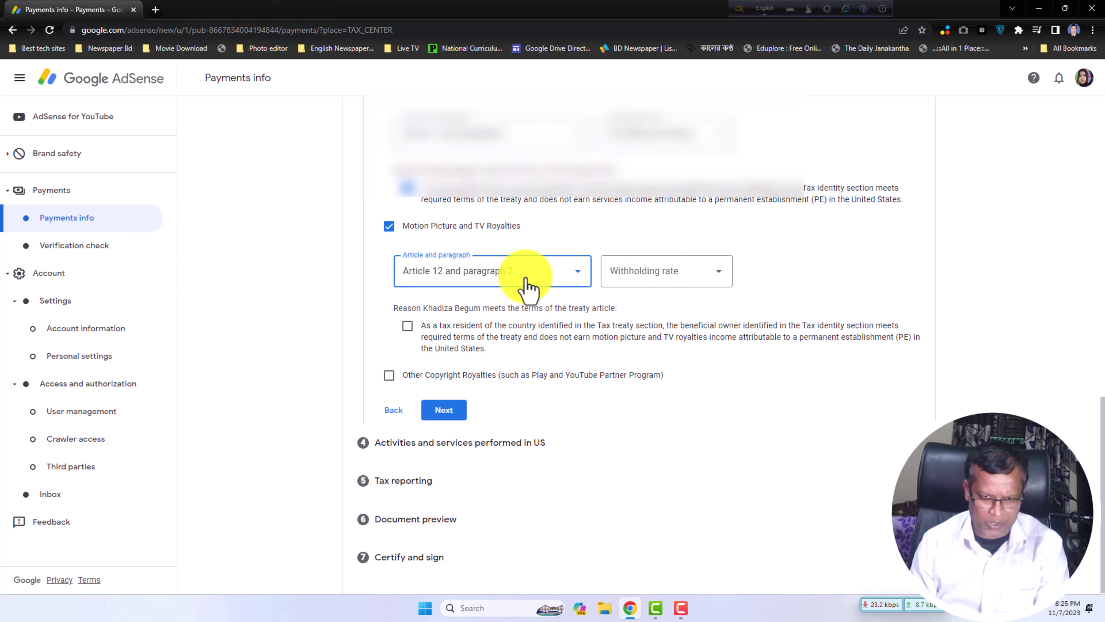
left_click(658, 279)
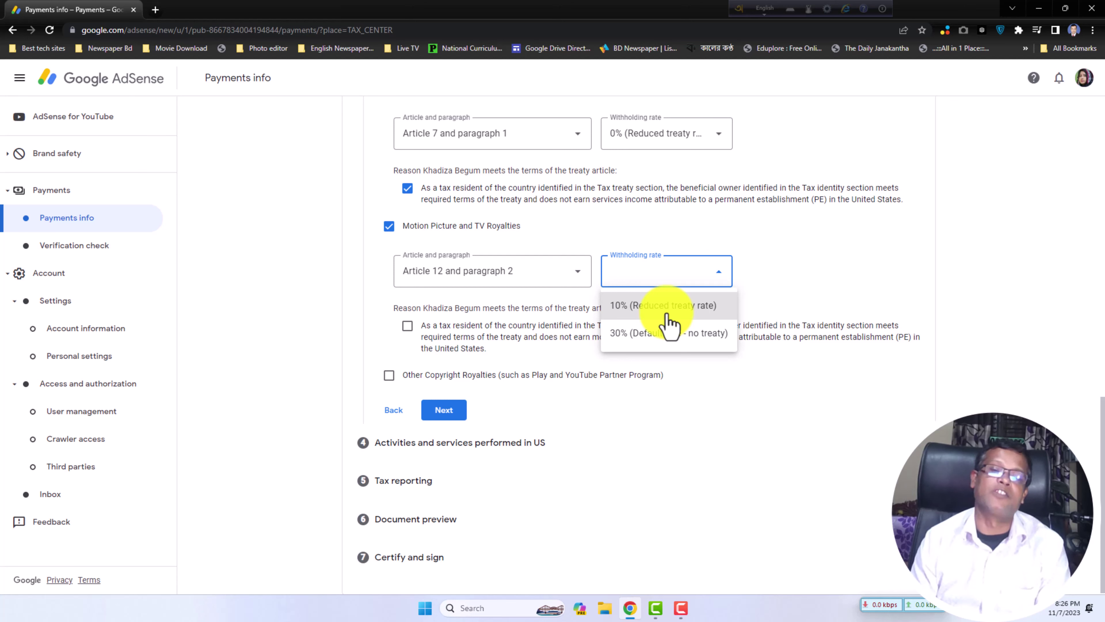
left_click(666, 314)
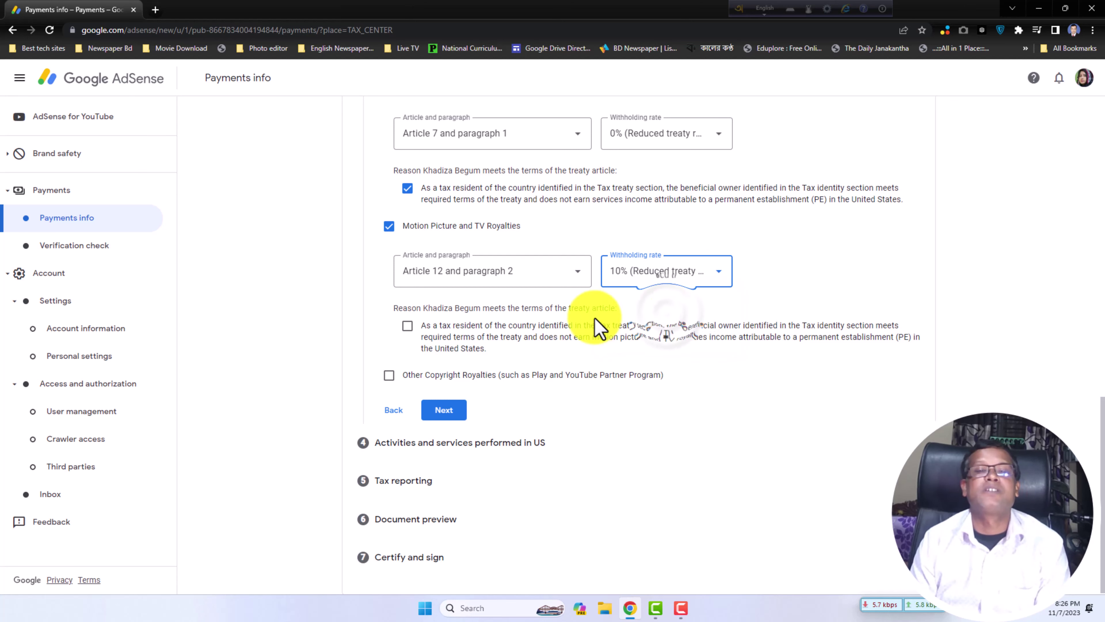
left_click(409, 326)
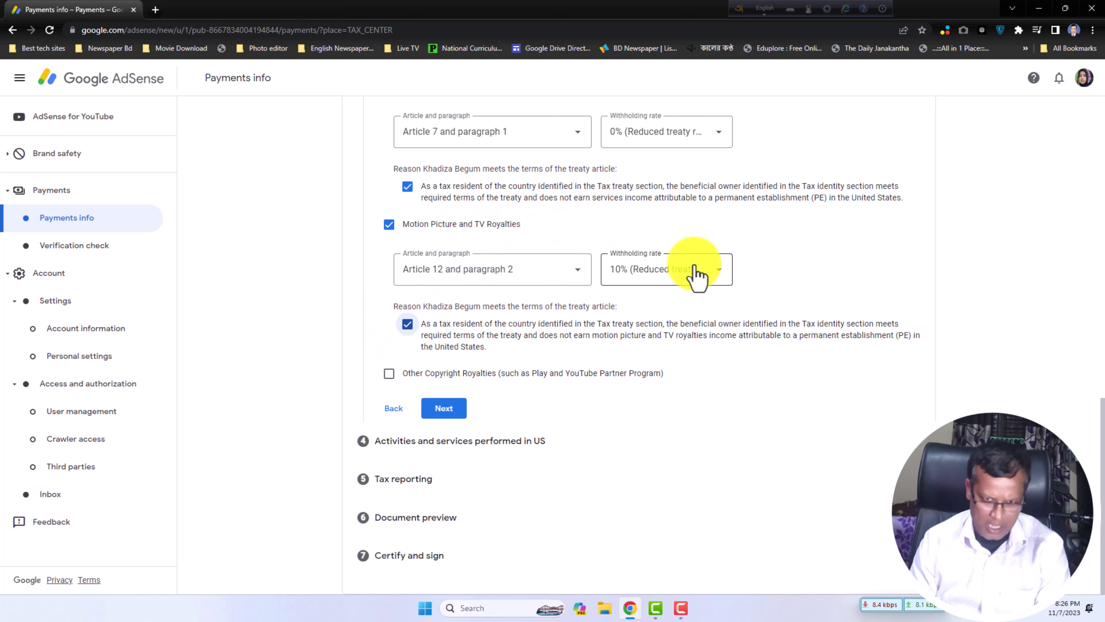
Step: Claim Other Copyright Royalties under Article 12 and paragraph 2 at 10% (Reduced treaty rate), certifying that the treaty terms are met
left_click(390, 374)
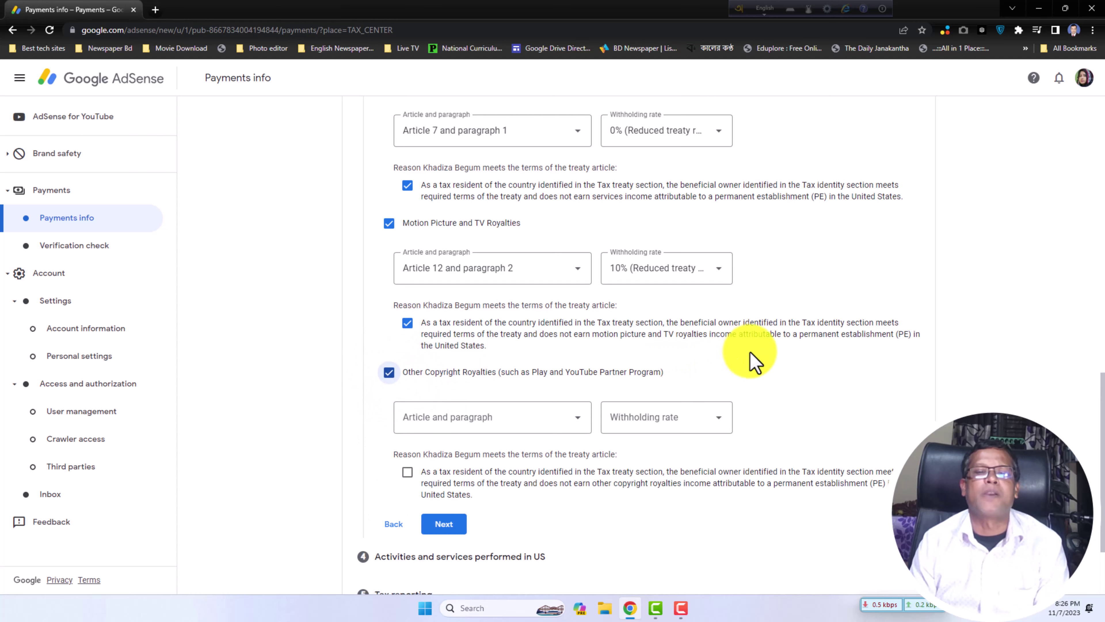
scroll(750, 361, "down", 1)
left_click(529, 366)
left_click(478, 396)
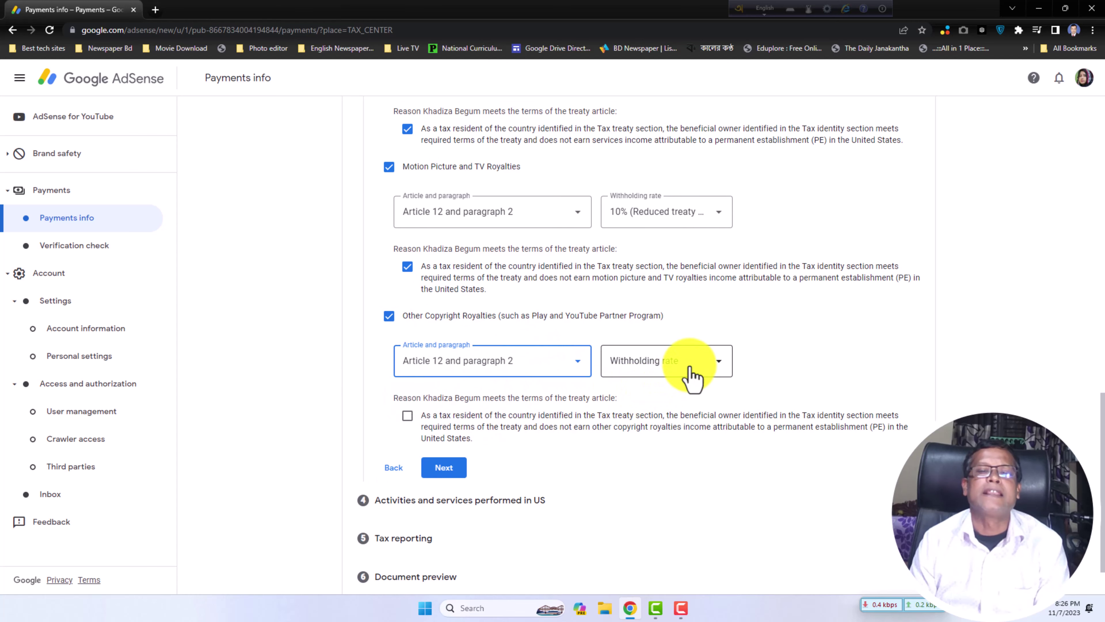
left_click(659, 371)
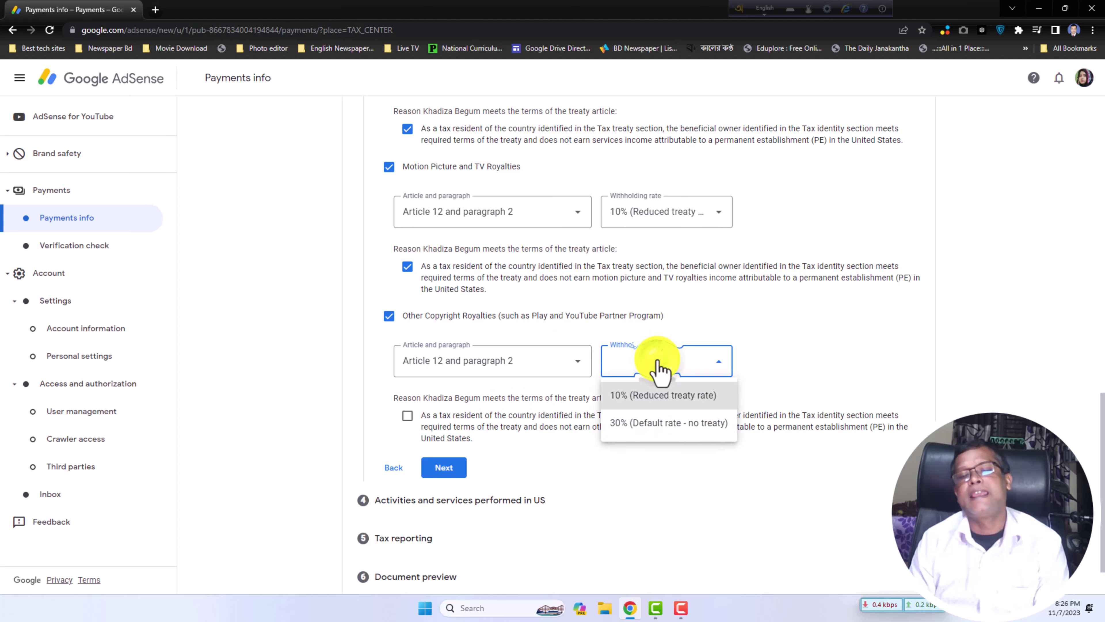
left_click(653, 396)
scroll(469, 370, "down", 1)
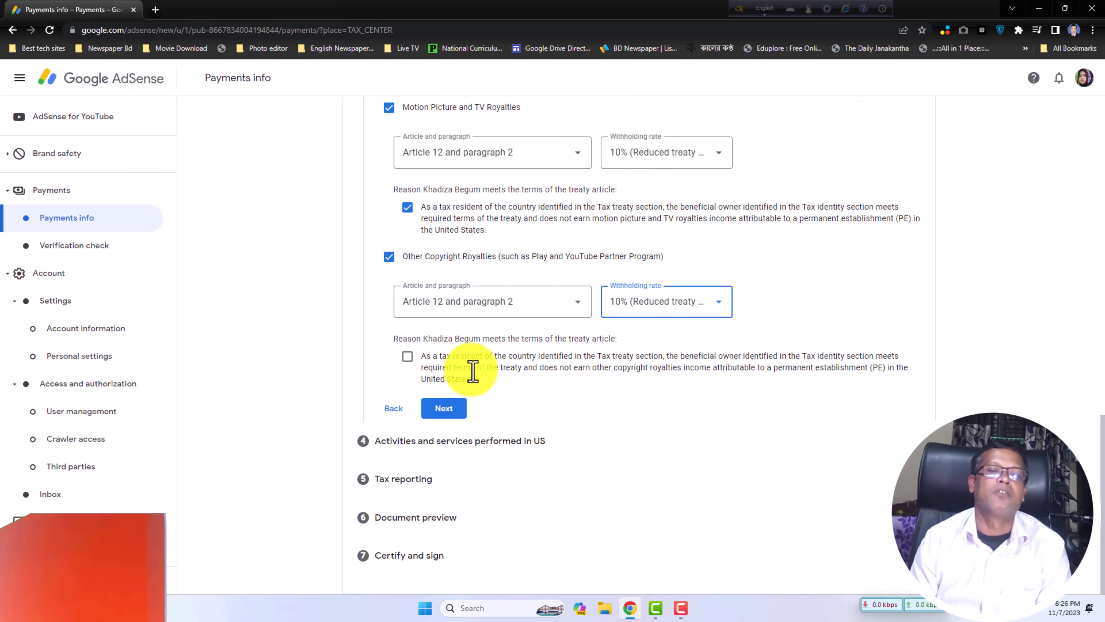
left_click(407, 357)
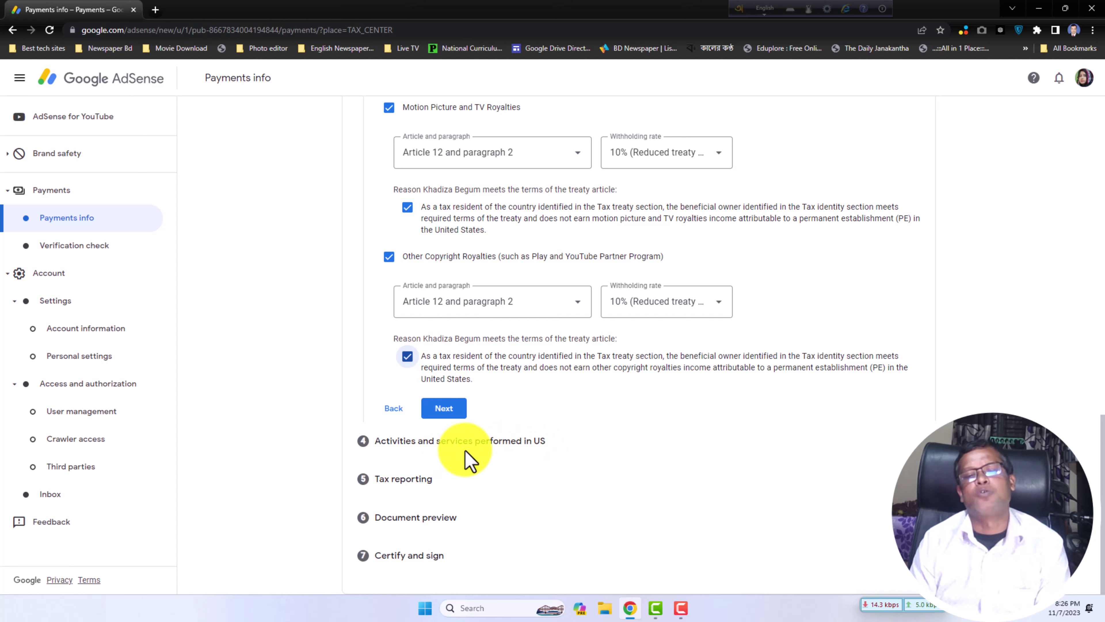
Step: Continue to the Activities and services performed in US section and review the summaries of the completed sections
left_click(449, 408)
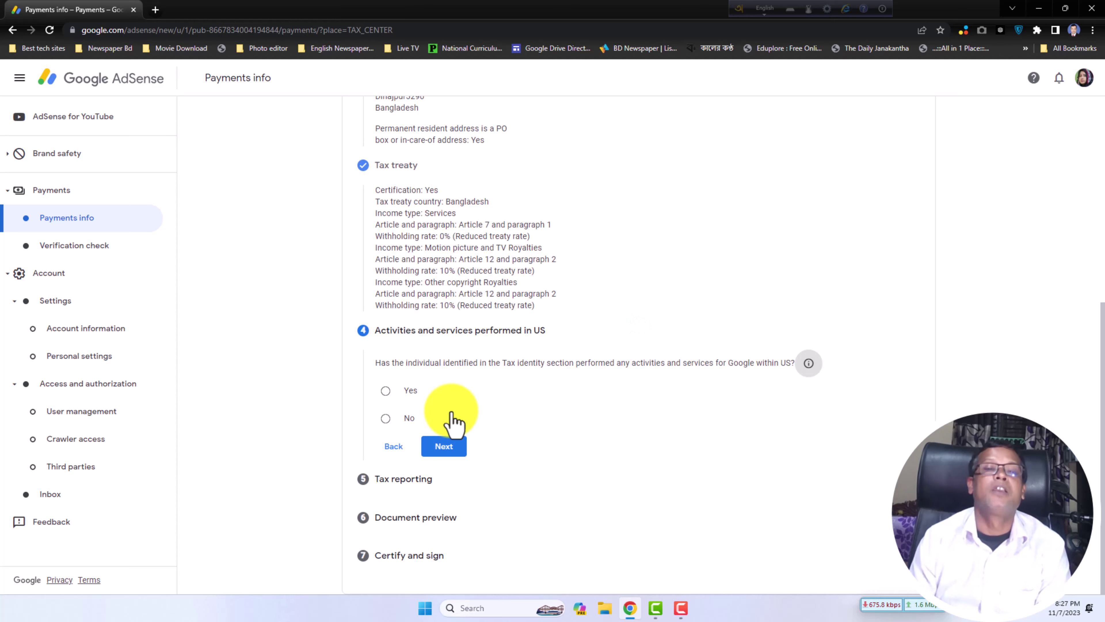
scroll(546, 386, "up", 3)
scroll(548, 385, "down", 3)
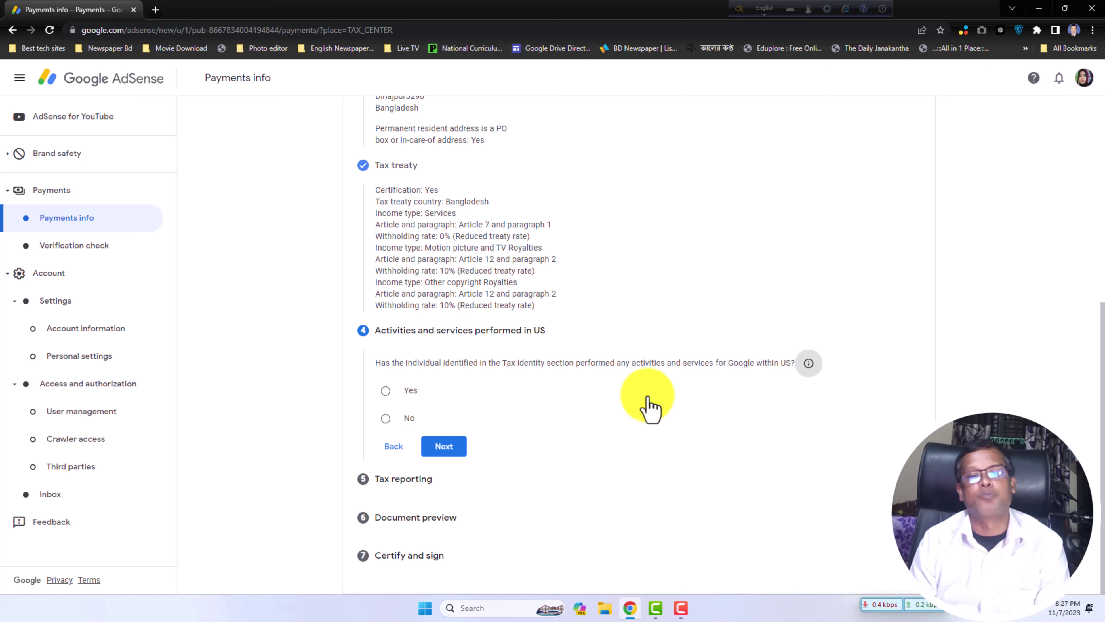
Step: Answer No to activities performed in the US, certify that services are performed solely outside the US, and continue to Tax reporting
left_click(386, 418)
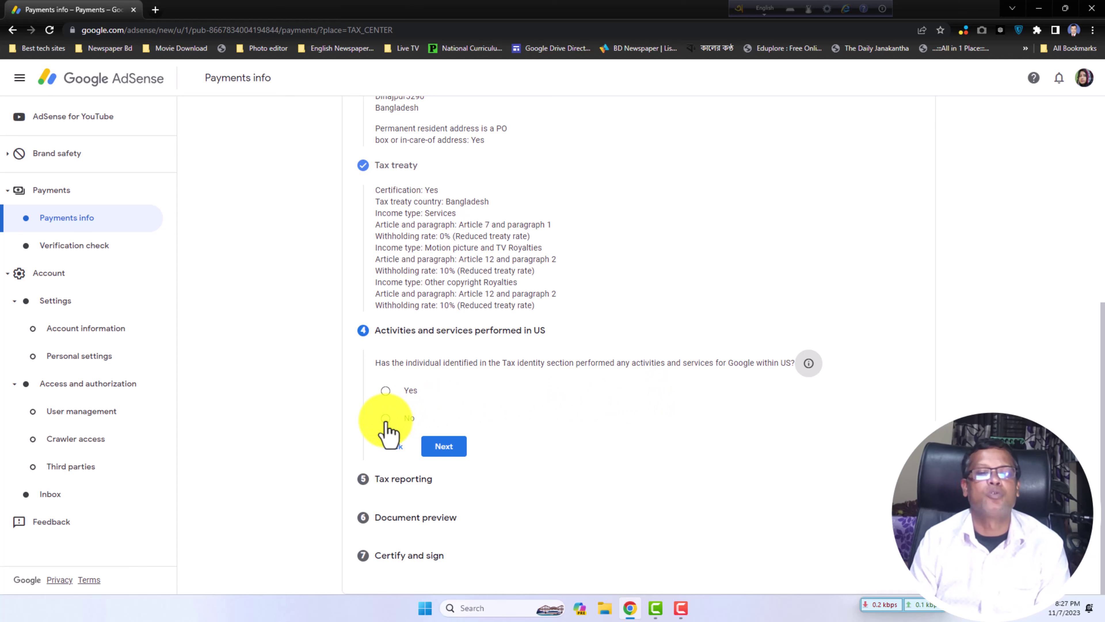
scroll(478, 403, "down", 1)
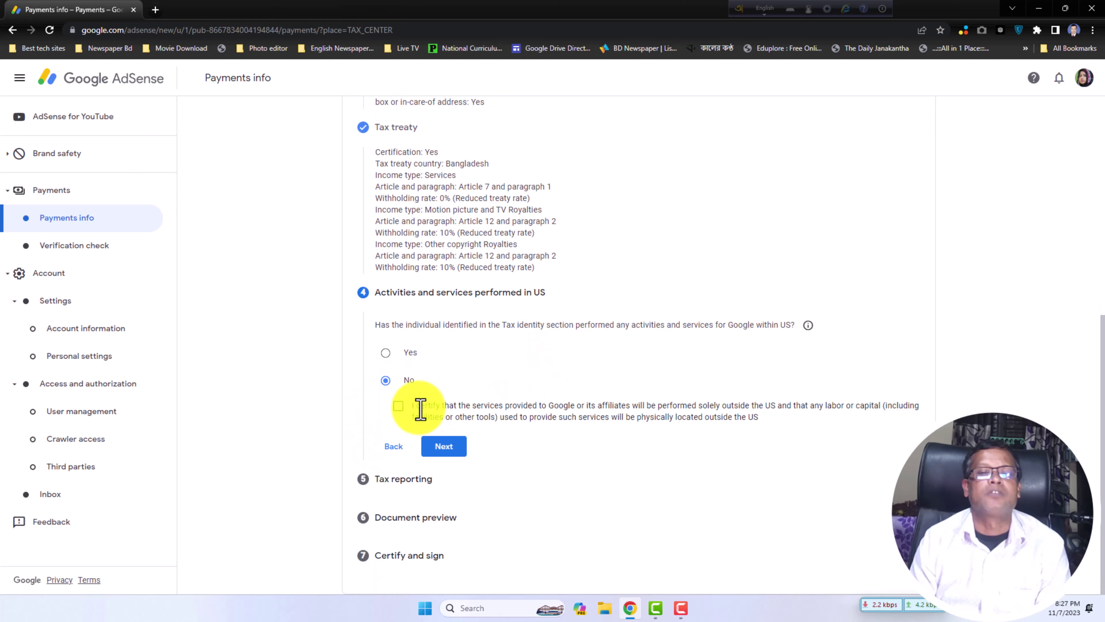
left_click(397, 405)
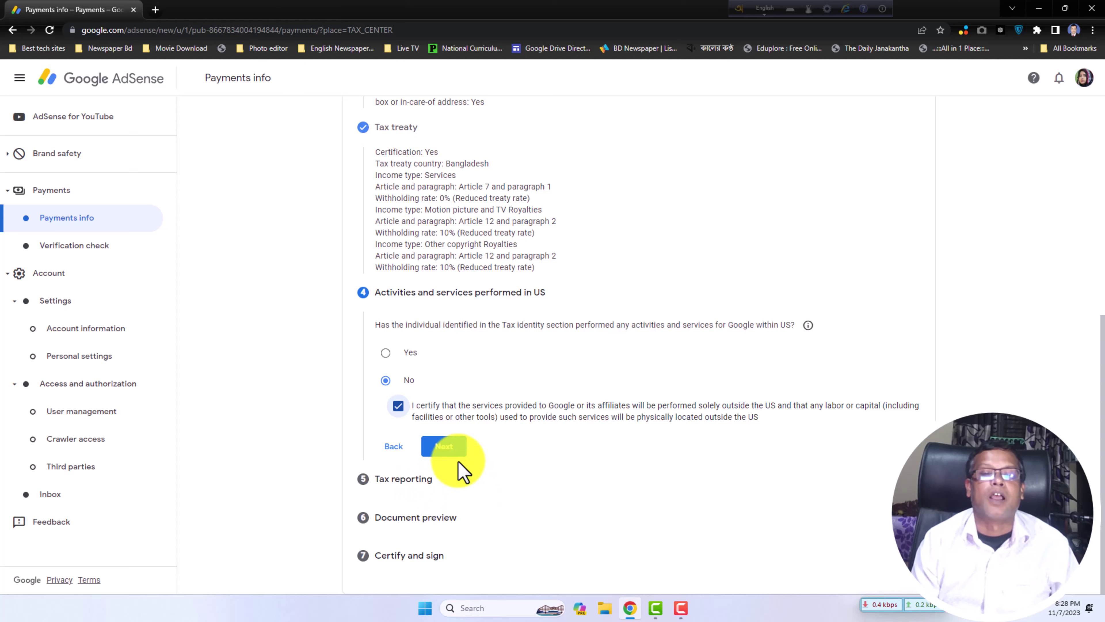
left_click(448, 451)
Step: Choose Go paperless (recommended) for tax document delivery, accept the paperless delivery agreement, and continue to Document preview
scroll(462, 440, "down", 4)
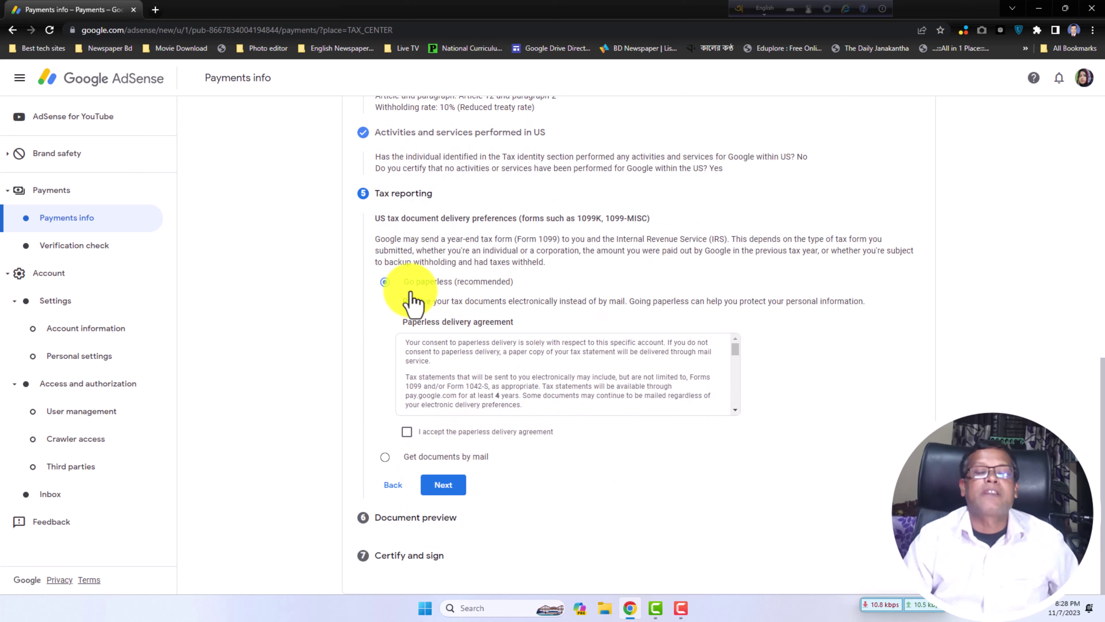
left_click(425, 289)
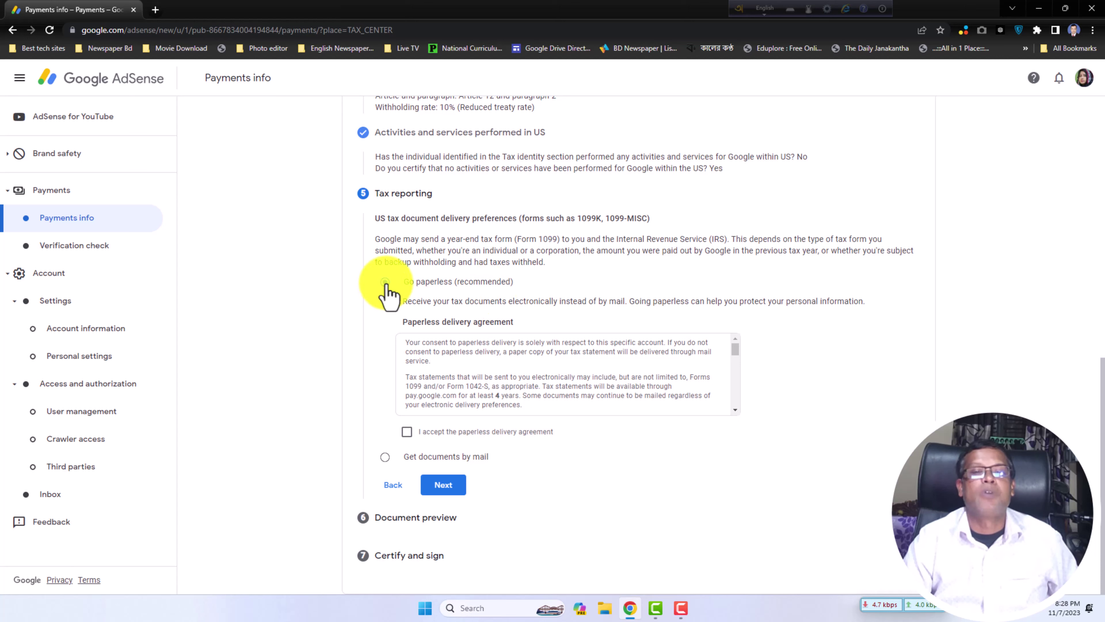
scroll(540, 372, "down", 5)
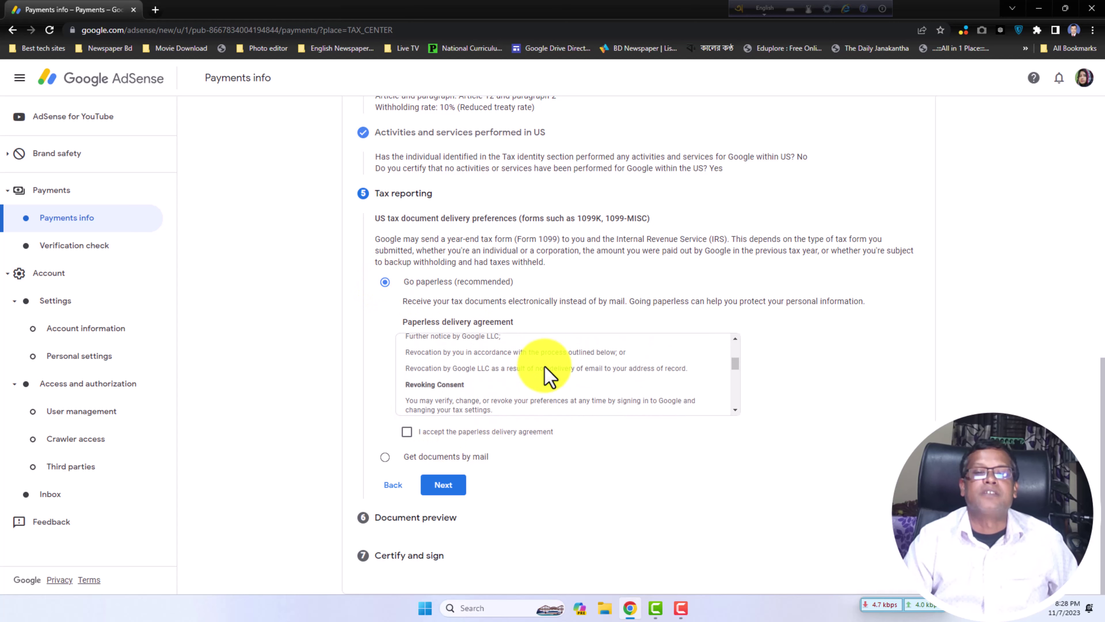
scroll(542, 375, "up", 5)
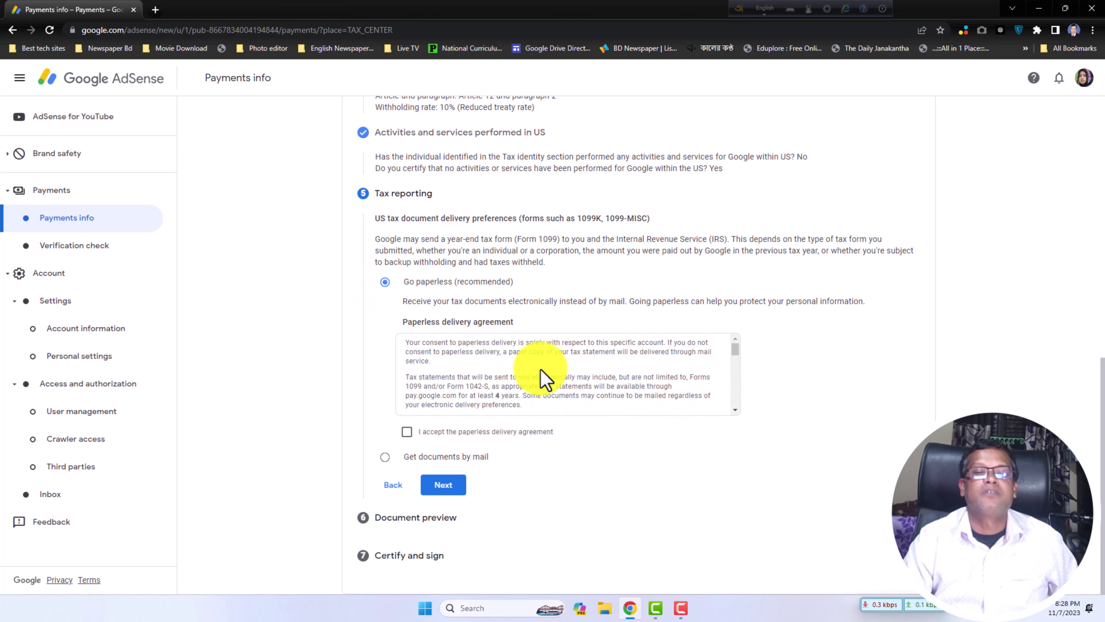
left_click(407, 431)
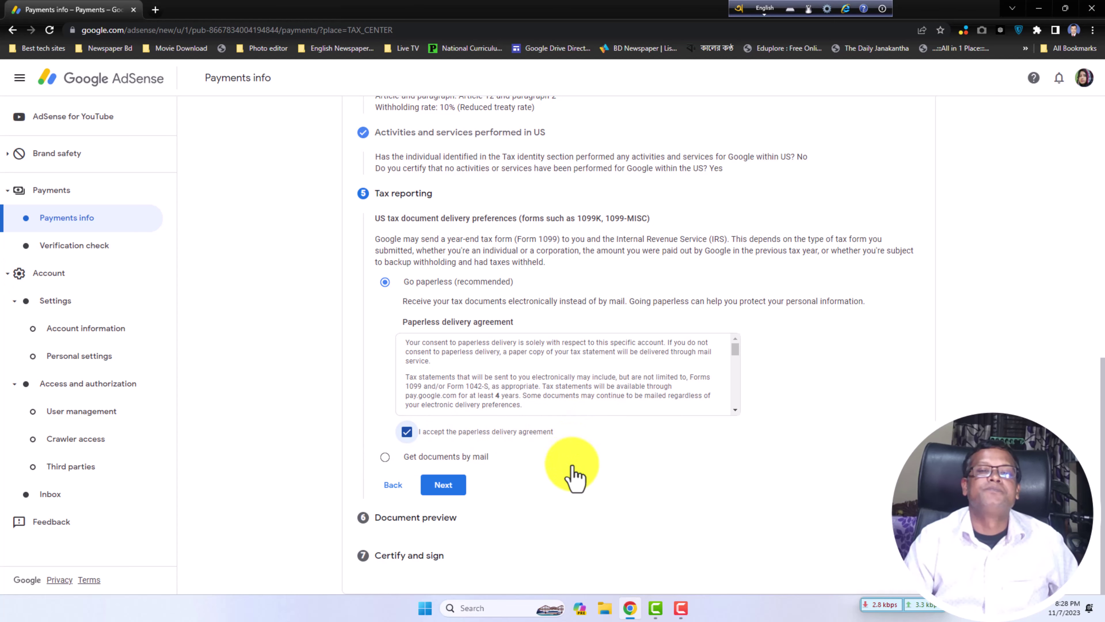
scroll(567, 464, "up", 1)
scroll(567, 461, "down", 4)
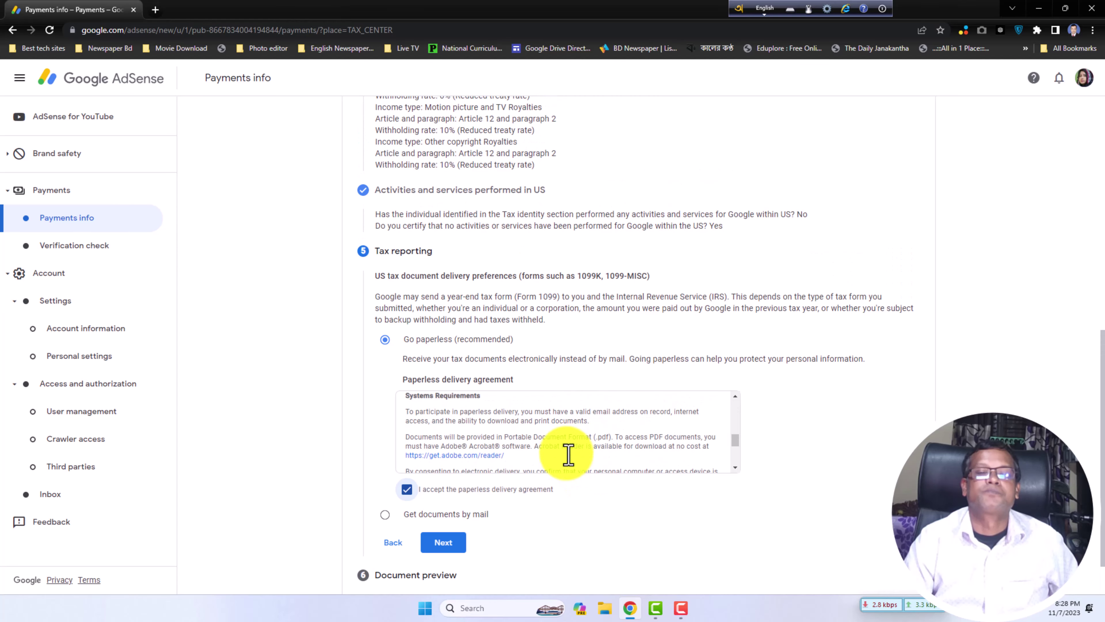
scroll(696, 474, "down", 3)
scroll(810, 489, "down", 1)
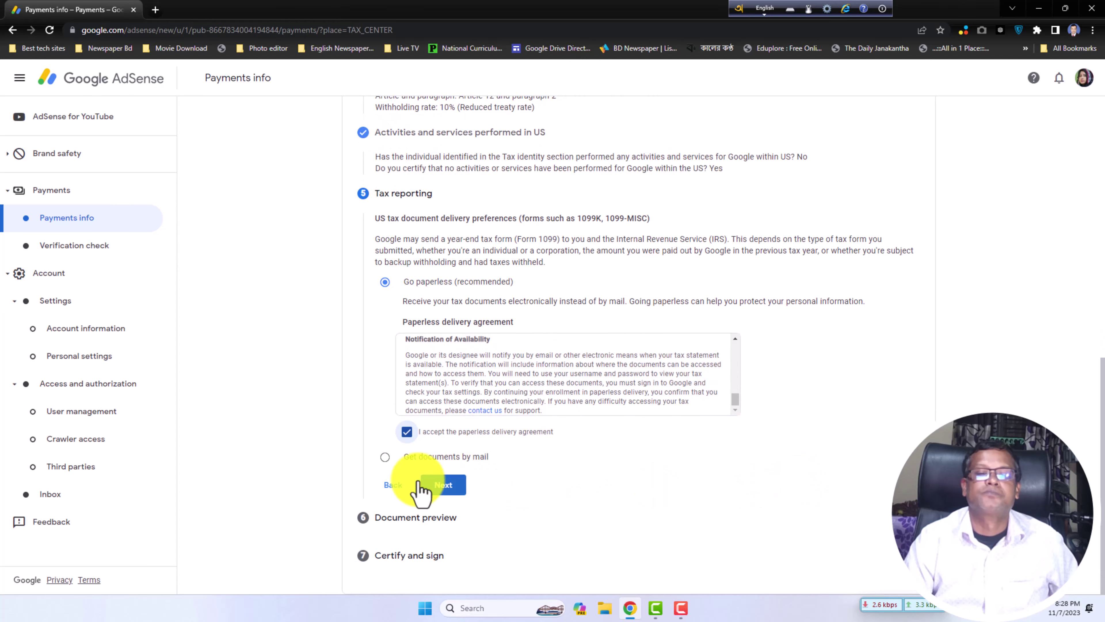
left_click(451, 488)
Step: Confirm that the generated W-8BEN tax documents have been reviewed and are correct, and continue to Certify and sign
scroll(454, 501, "up", 1)
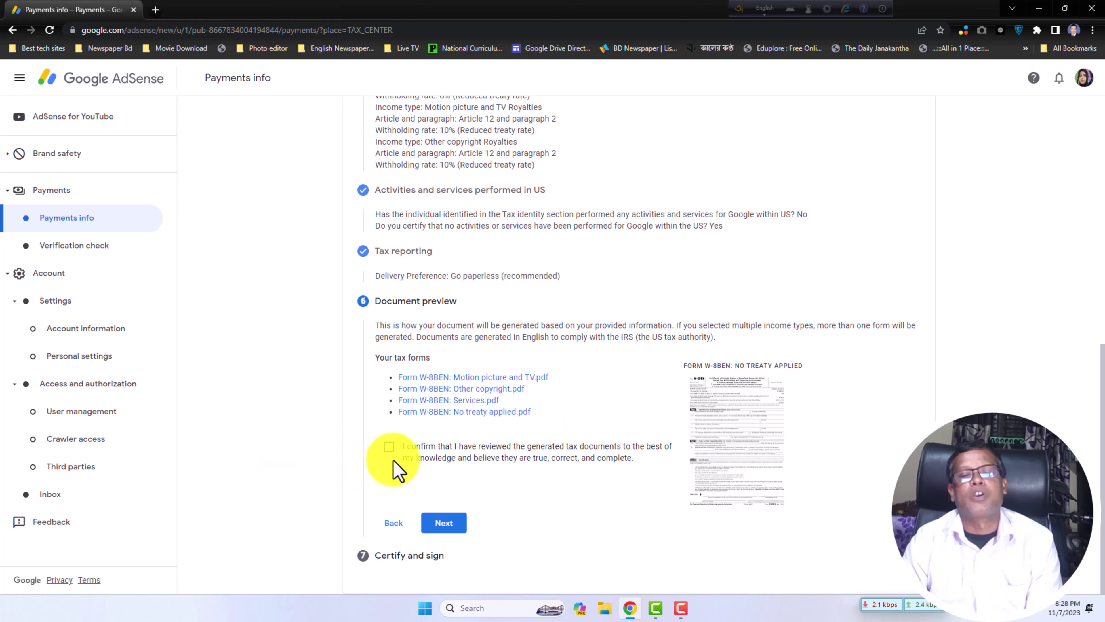
left_click(389, 449)
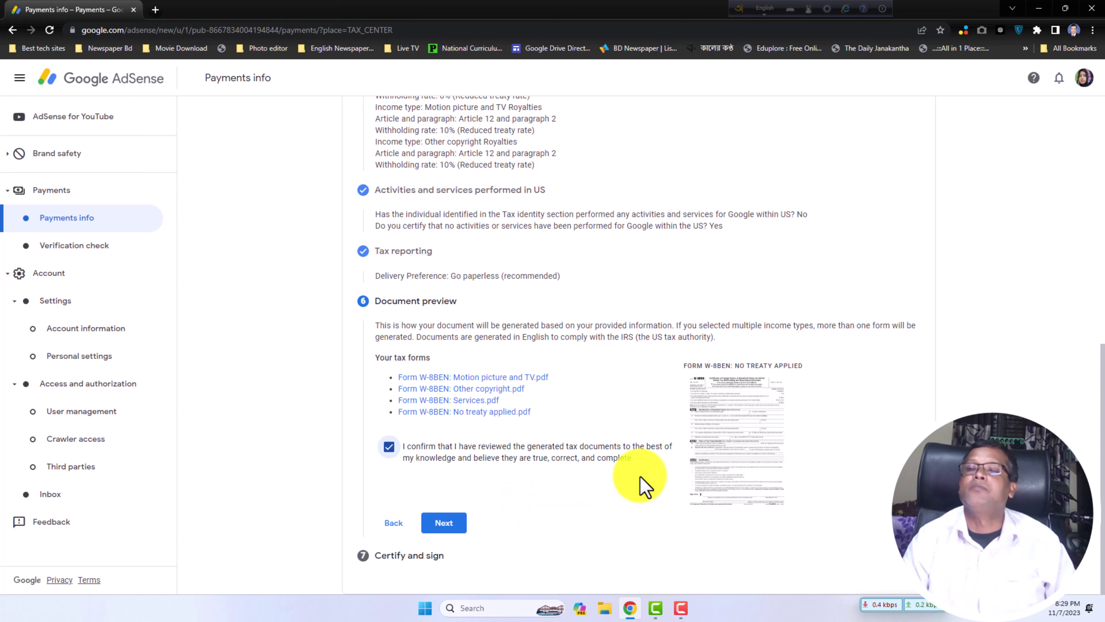
left_click(444, 522)
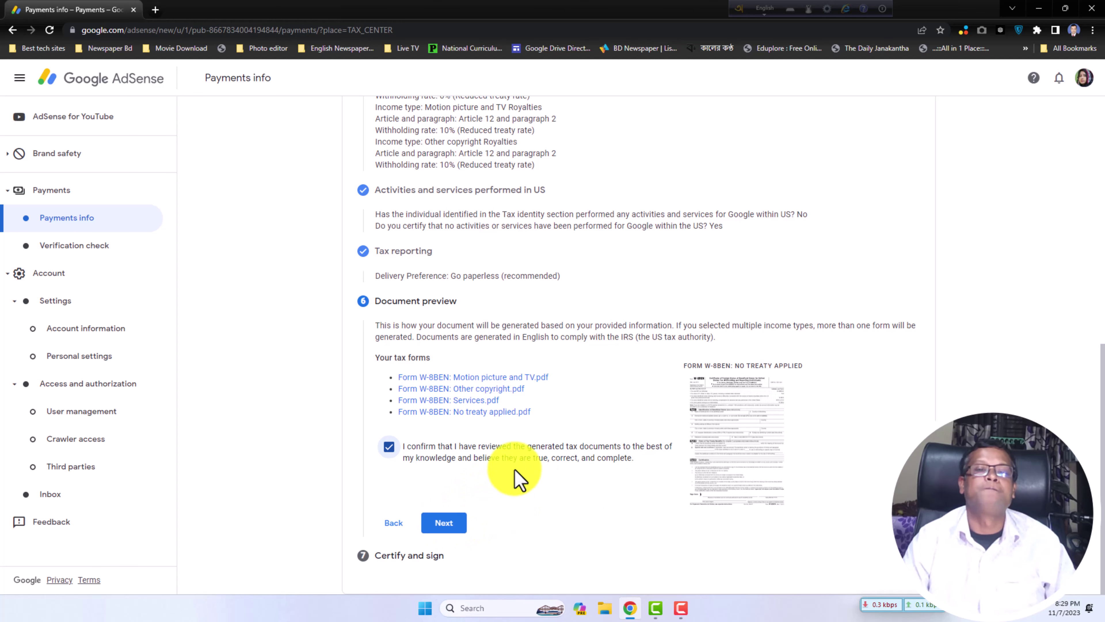
scroll(479, 427, "down", 10)
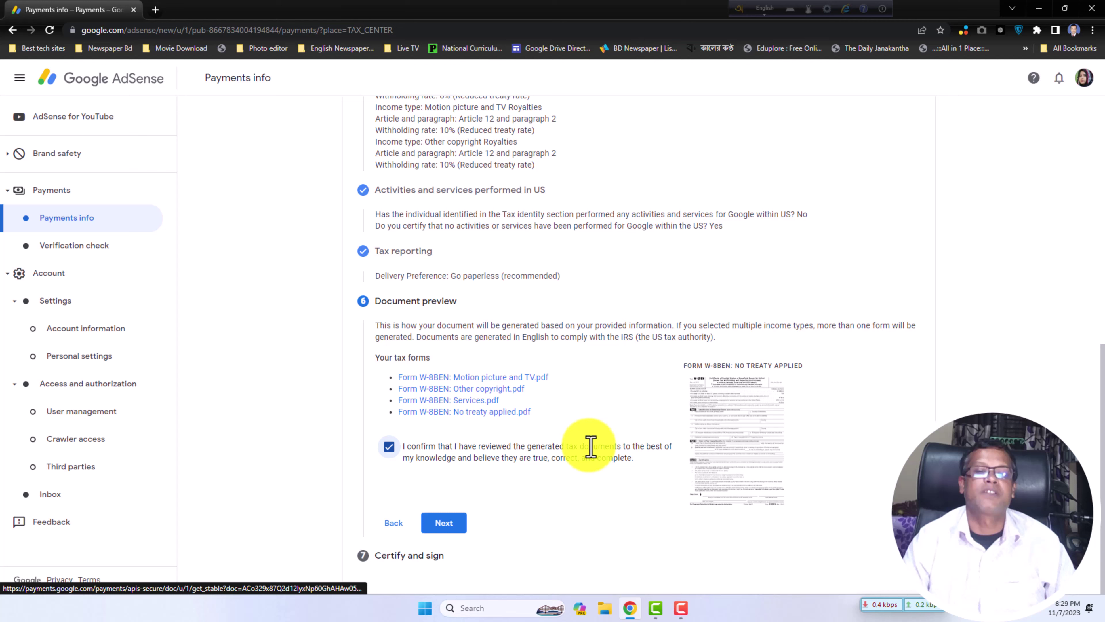
left_click(448, 527)
Step: Review the completed form sections and accept the tax form certification declared under penalties of perjury
scroll(496, 462, "down", 5)
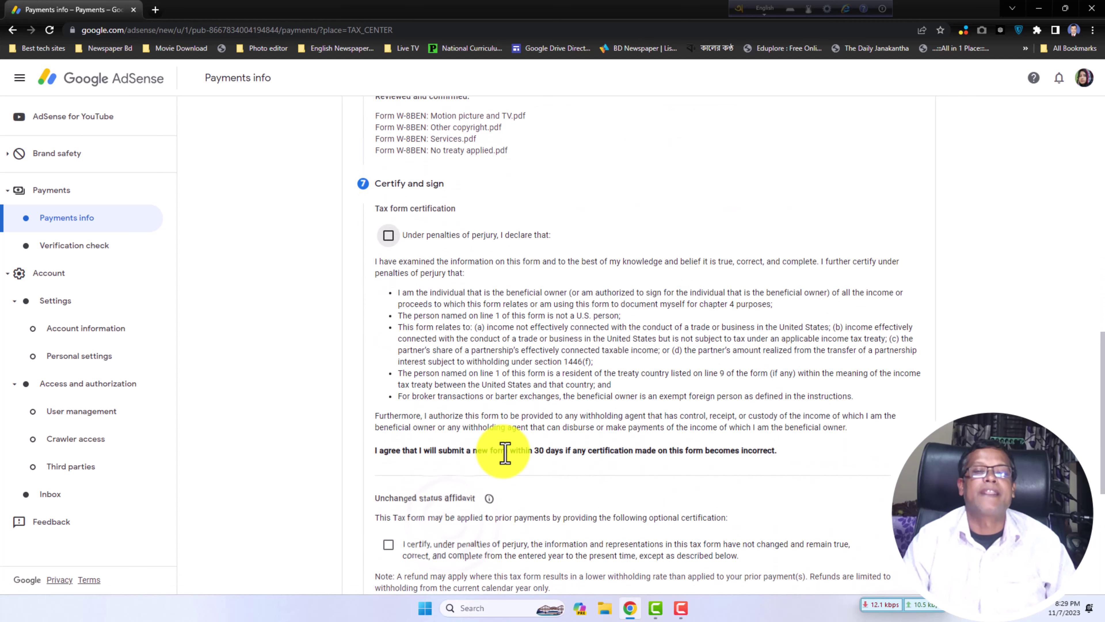
scroll(505, 453, "up", 9)
scroll(503, 457, "up", 5)
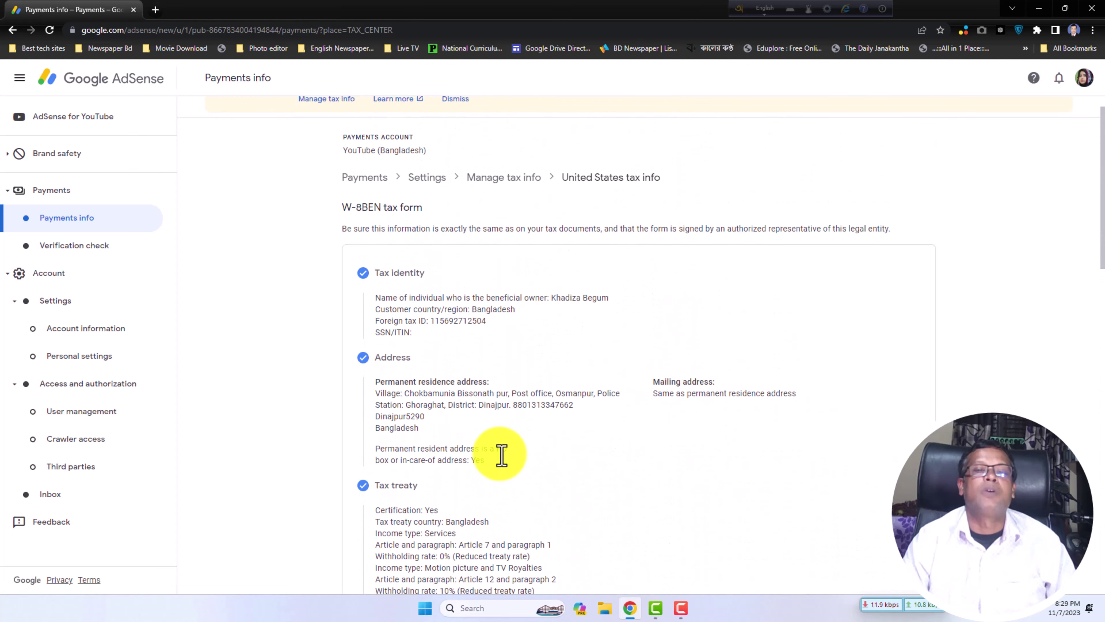
scroll(496, 450, "down", 11)
scroll(497, 448, "down", 3)
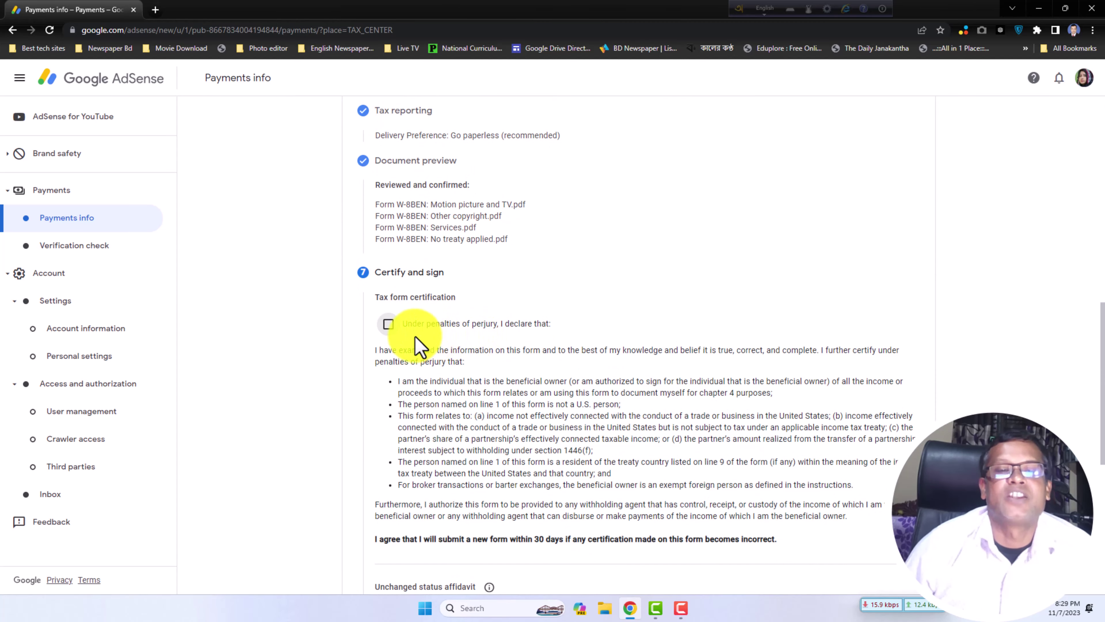
left_click(388, 324)
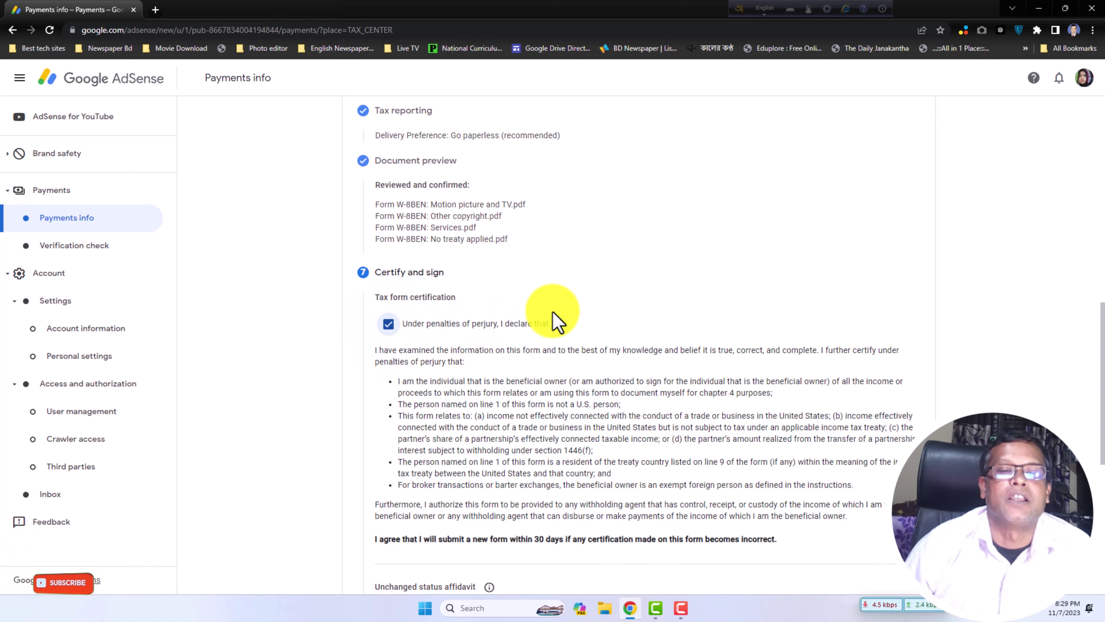
Step: Accept the optional unchanged status affidavit certification so the form may apply to prior payments
scroll(558, 322, "down", 1)
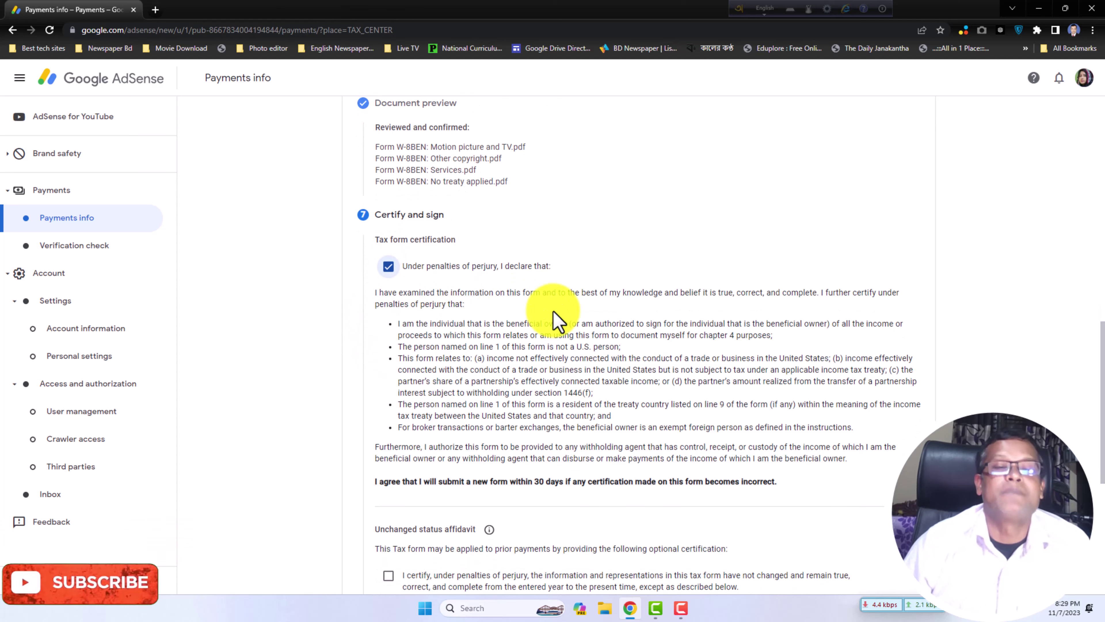
scroll(553, 322, "down", 1)
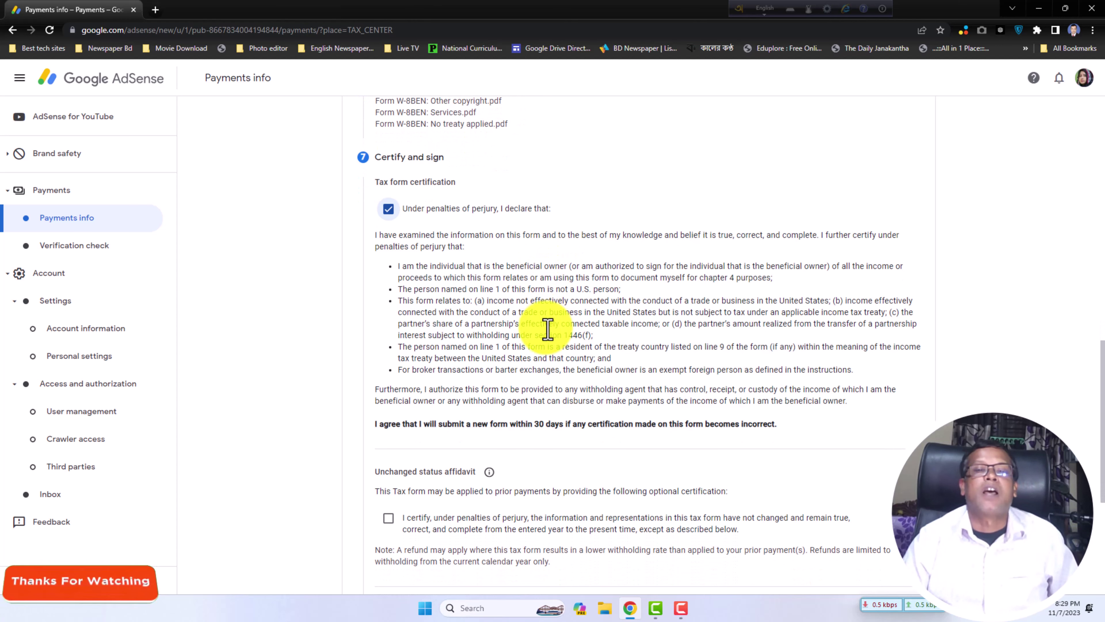
scroll(599, 336, "down", 1)
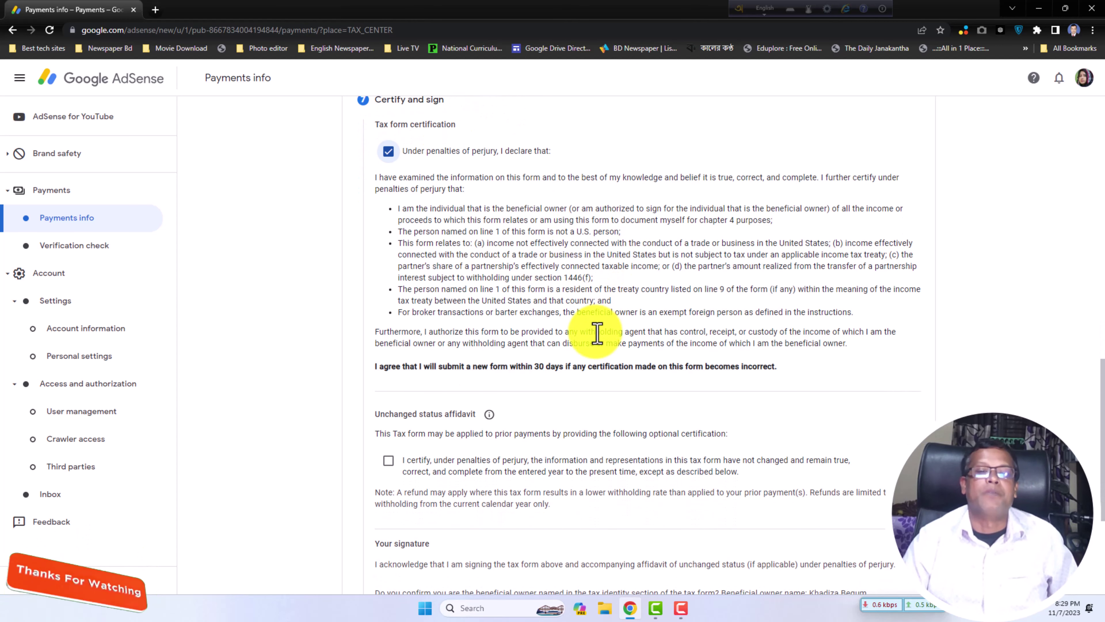
scroll(597, 333, "down", 1)
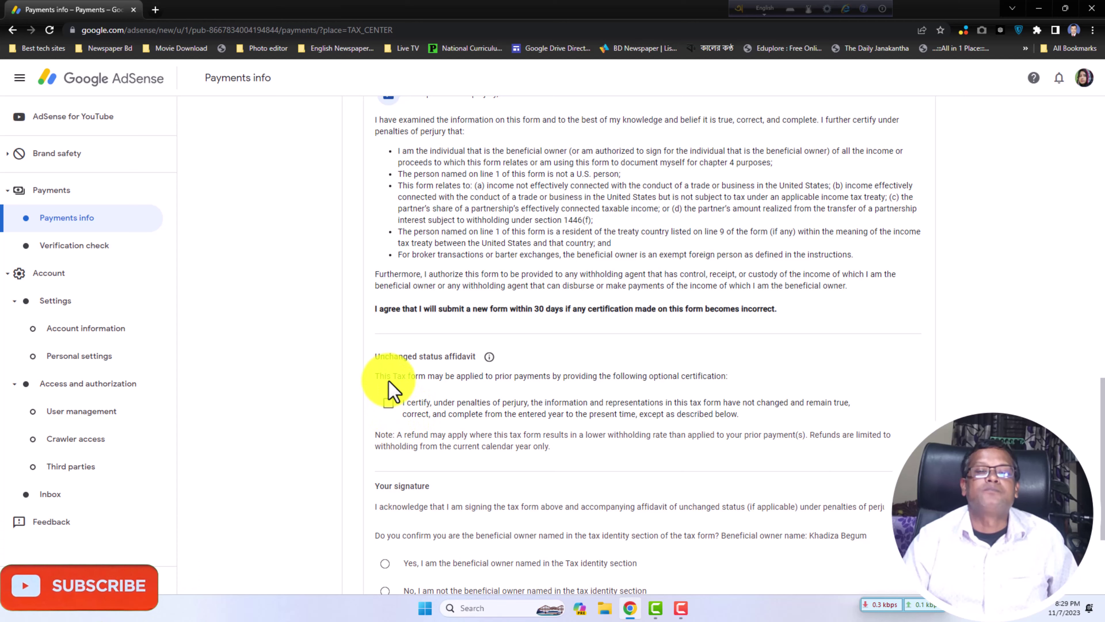
left_click(388, 403)
scroll(476, 392, "down", 2)
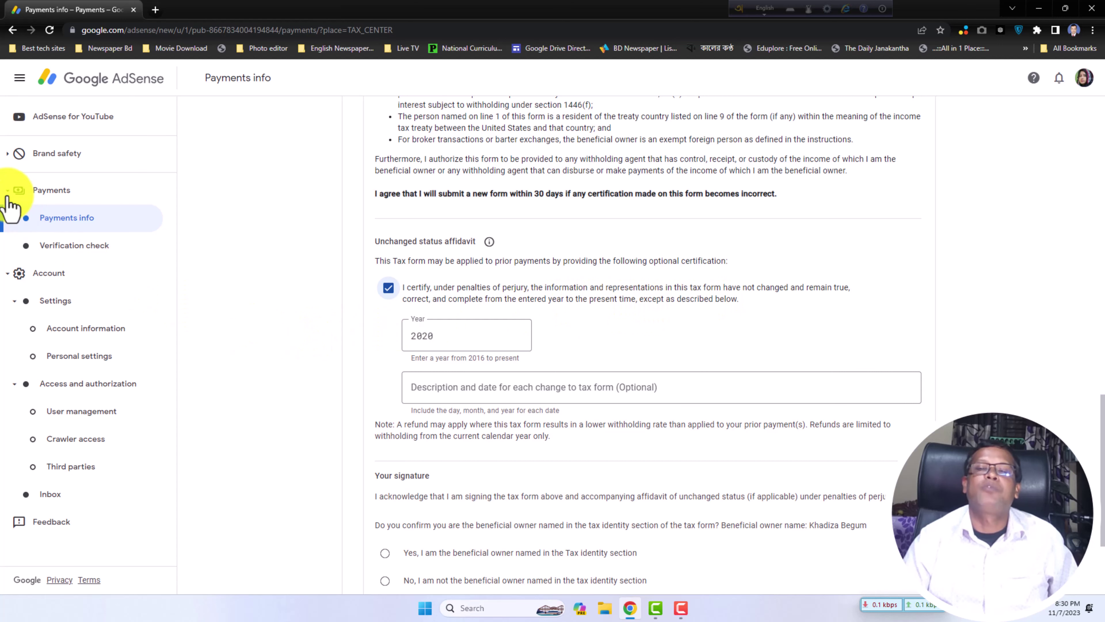
Step: Set the unchanged status affidavit's year to 2023
left_click(452, 336)
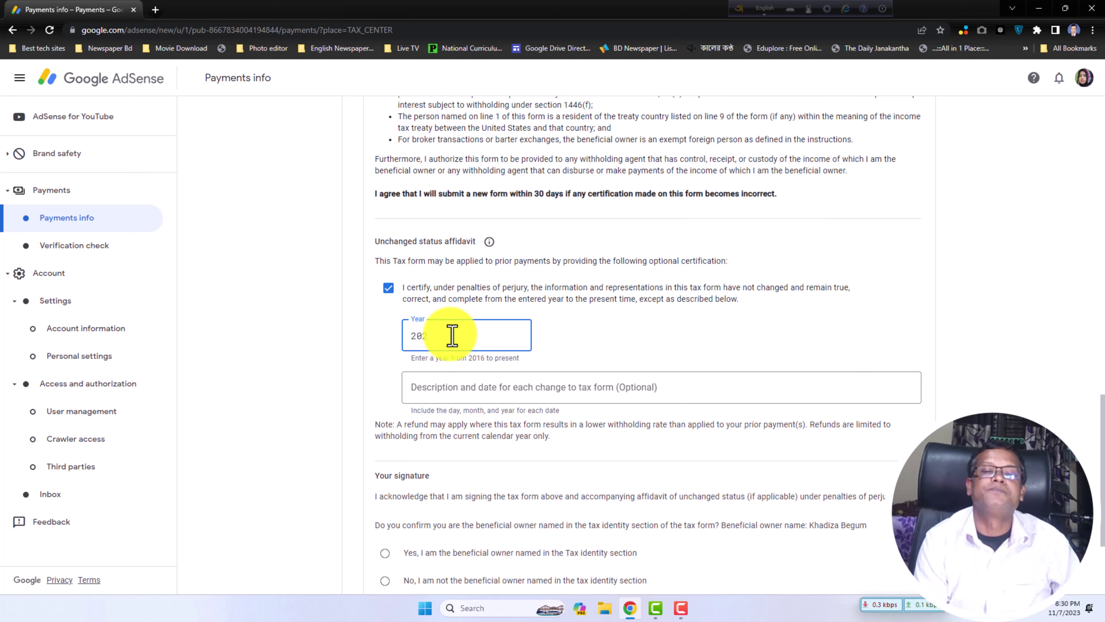
type("2023")
key("Tab")
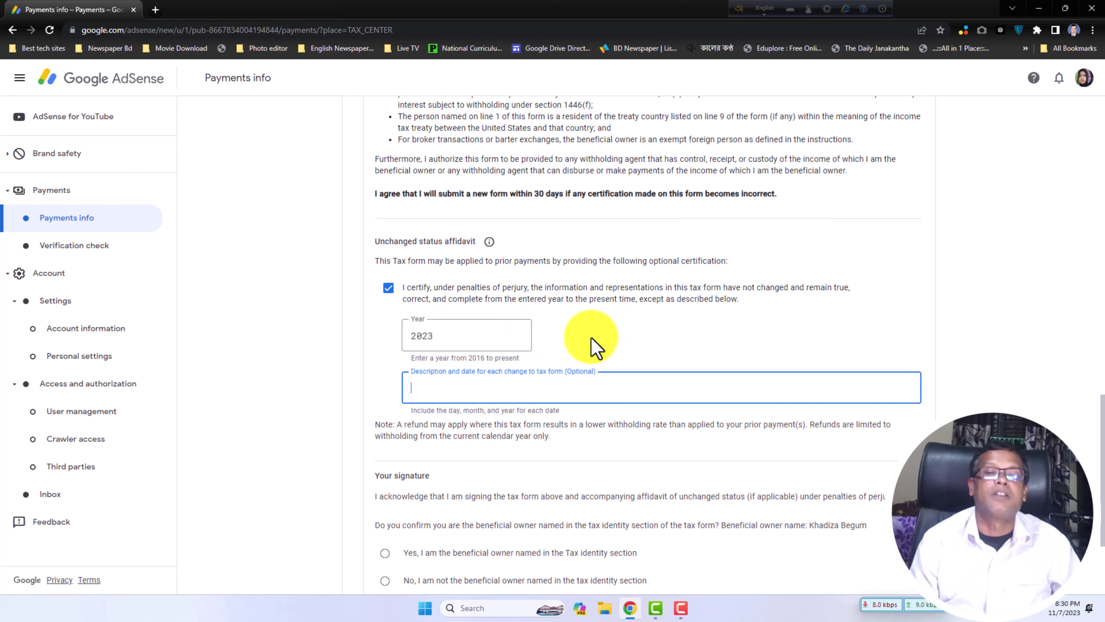
Step: Set the unchanged status affidavit's year to 2020 and leave the optional change description blank
left_click(454, 329)
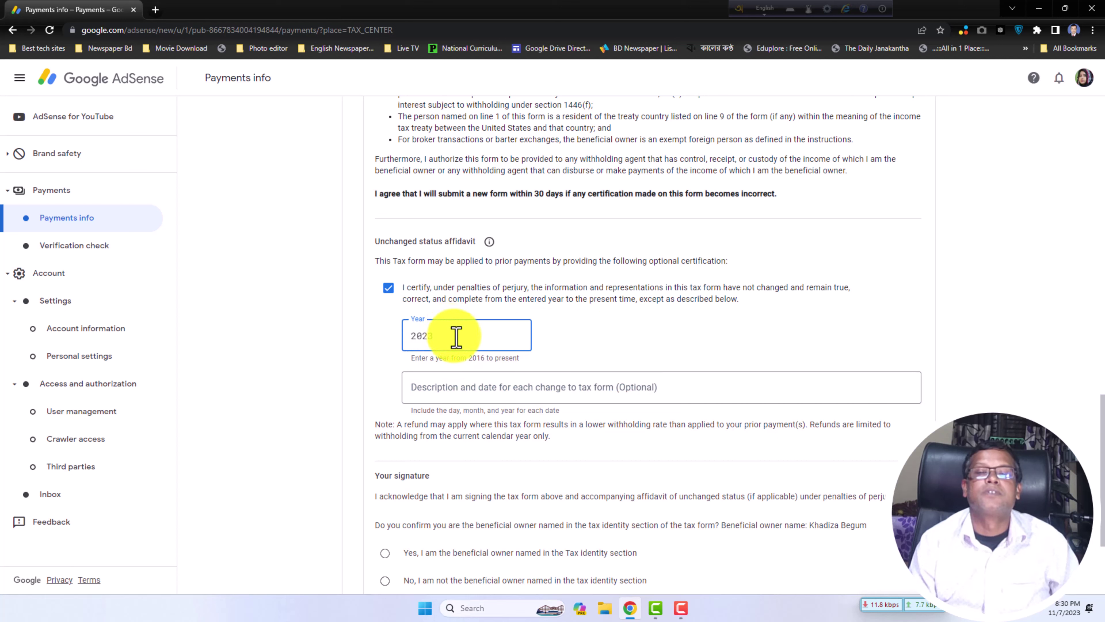
left_click(659, 376)
left_click(443, 337)
key("BackSpace")
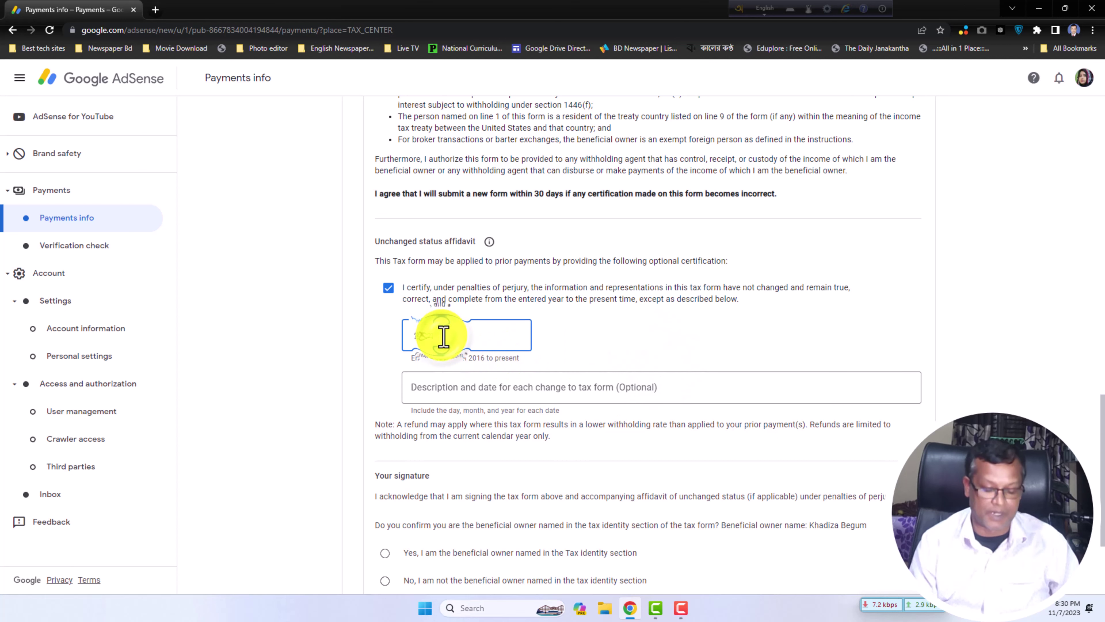
type("02")
key("Tab")
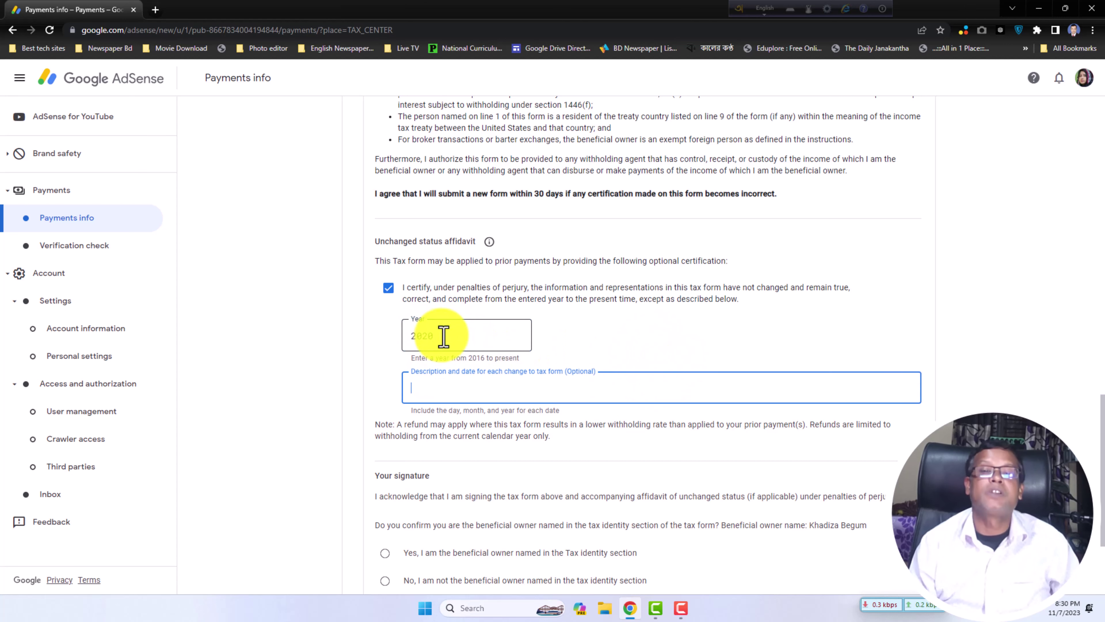
left_click(634, 338)
left_click(649, 333)
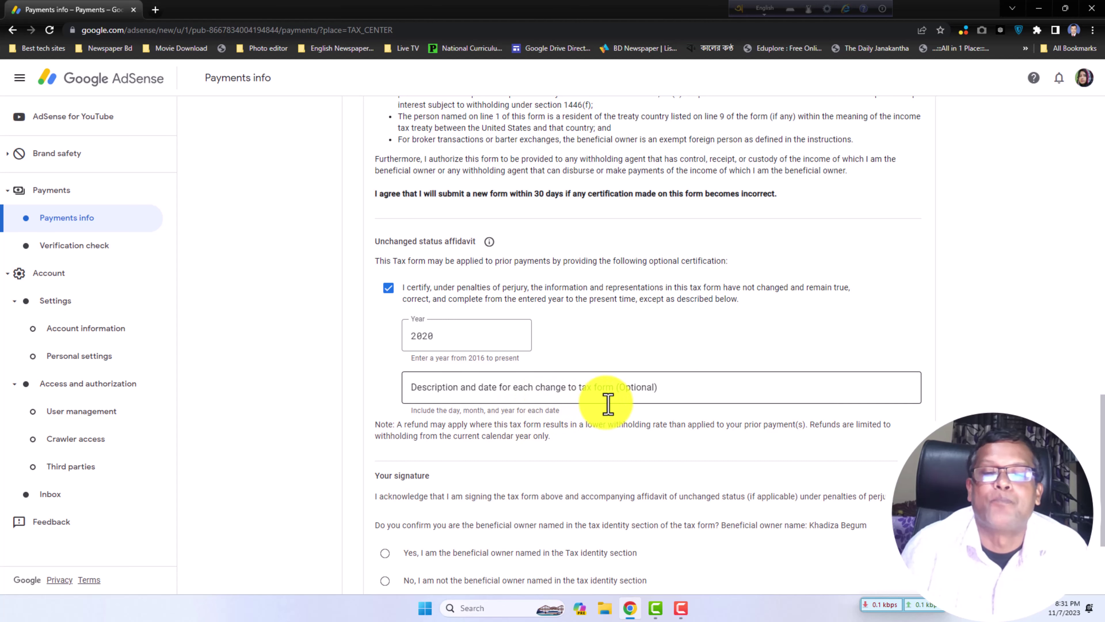
Step: In the signature section, confirm being the beneficial owner named in the Tax identity section
scroll(596, 398, "down", 3)
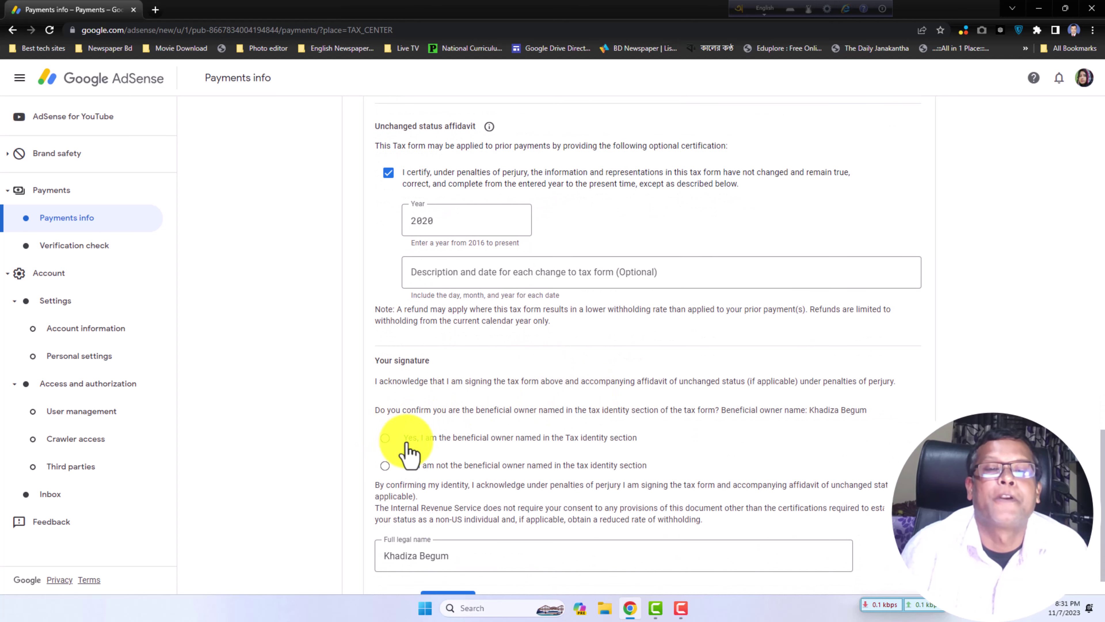
left_click(452, 219)
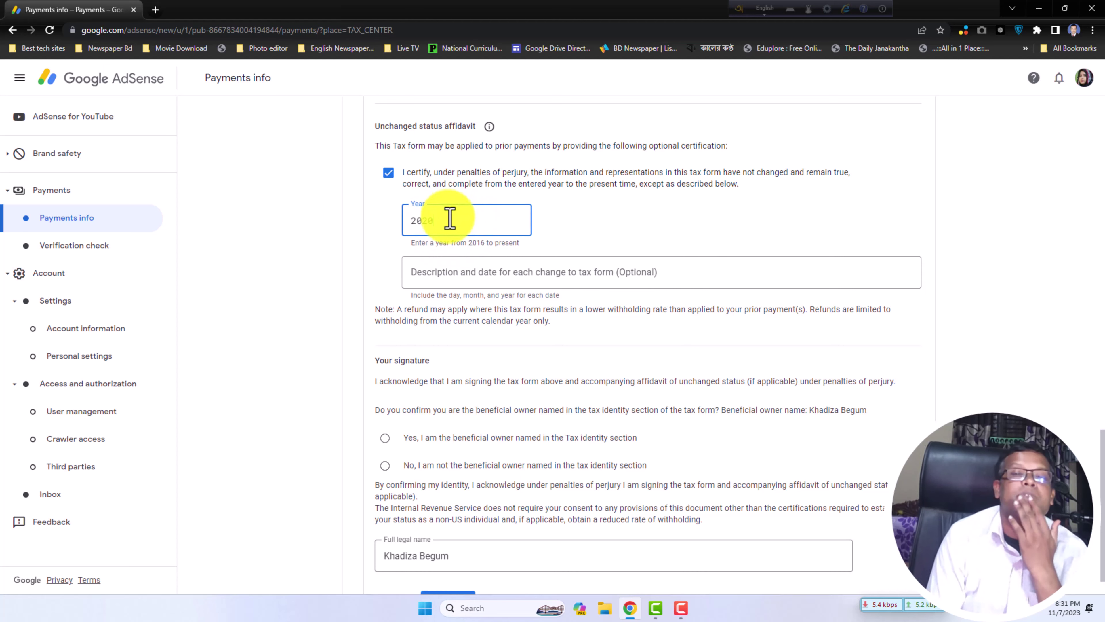
left_click(610, 222)
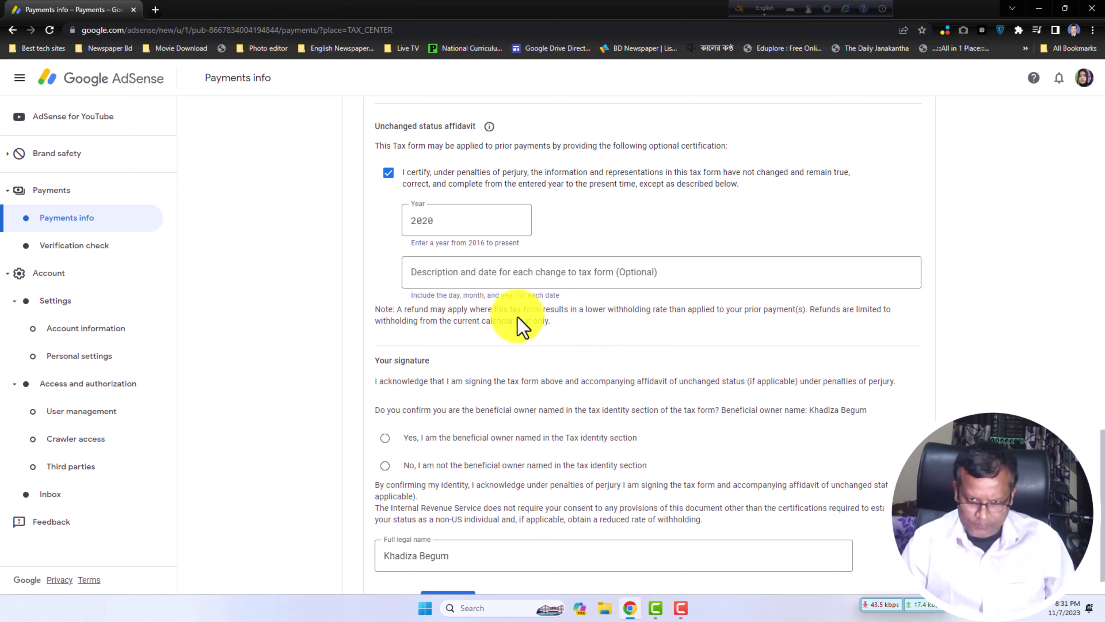
scroll(521, 320, "down", 1)
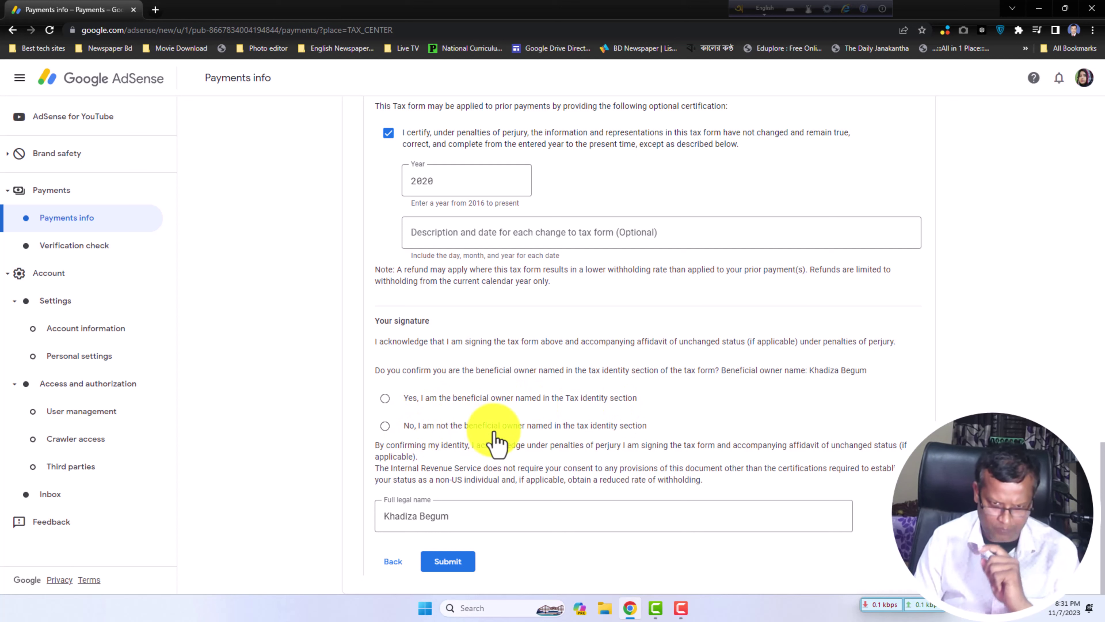
left_click(389, 398)
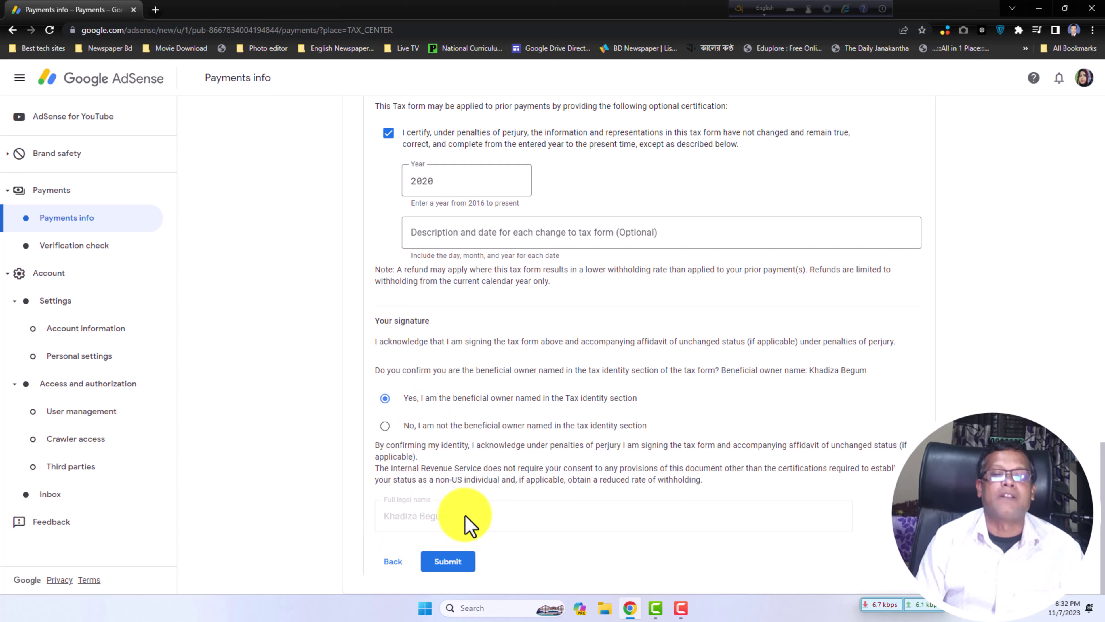
scroll(487, 519, "up", 1)
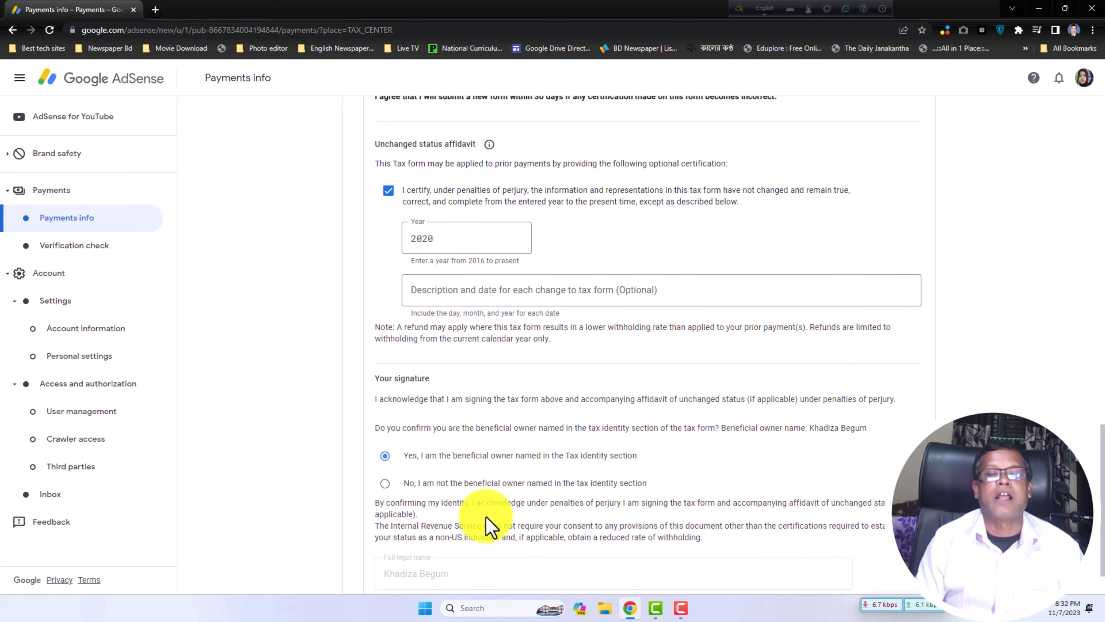
Step: Copy the beneficial owner's name from the Tax identity section of the W-8BEN form
scroll(486, 518, "down", 1)
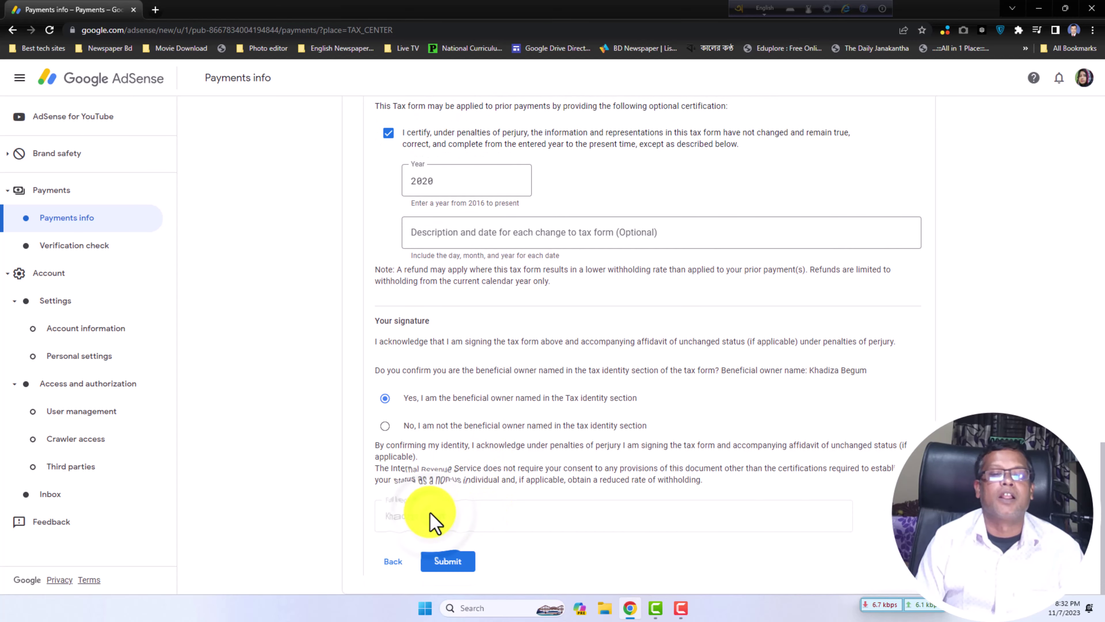
scroll(431, 520, "up", 1)
scroll(435, 521, "down", 1)
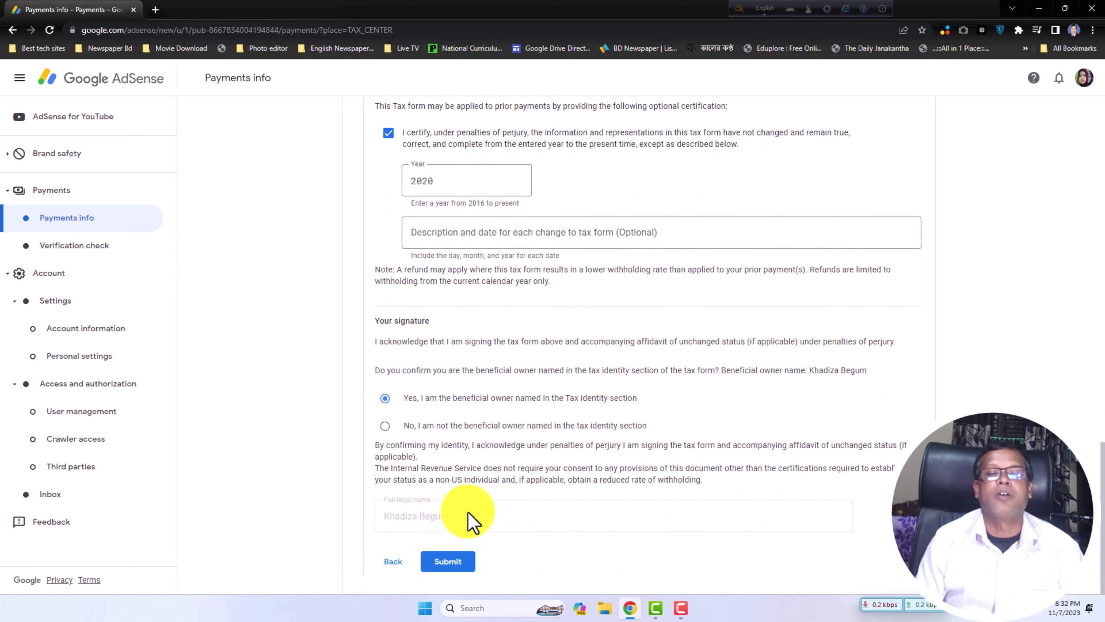
scroll(472, 520, "up", 12)
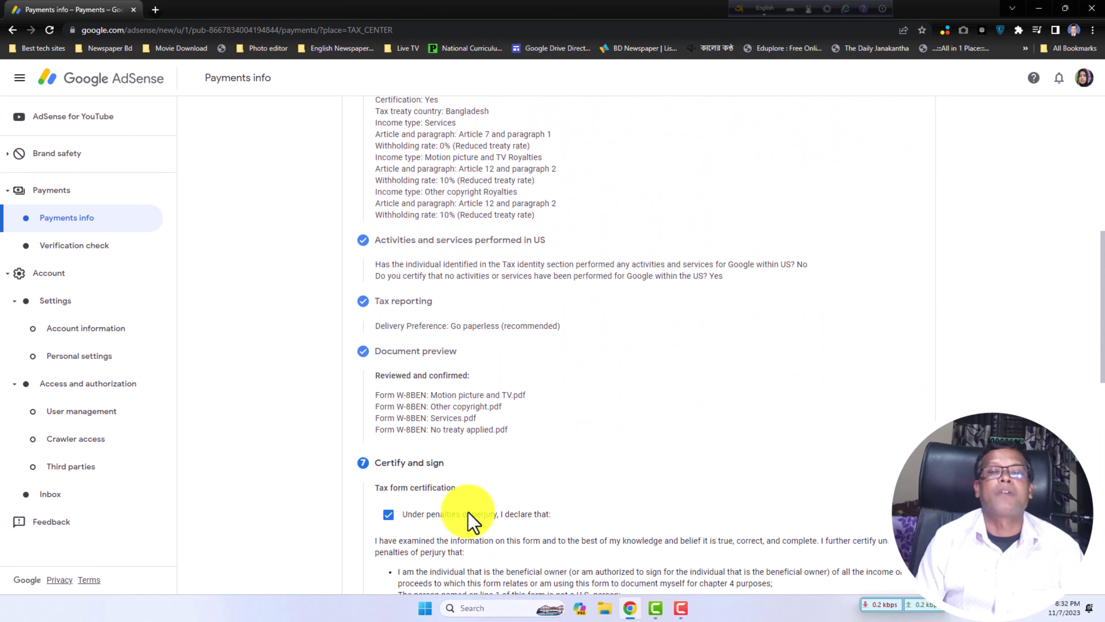
scroll(470, 519, "up", 4)
scroll(474, 517, "down", 16)
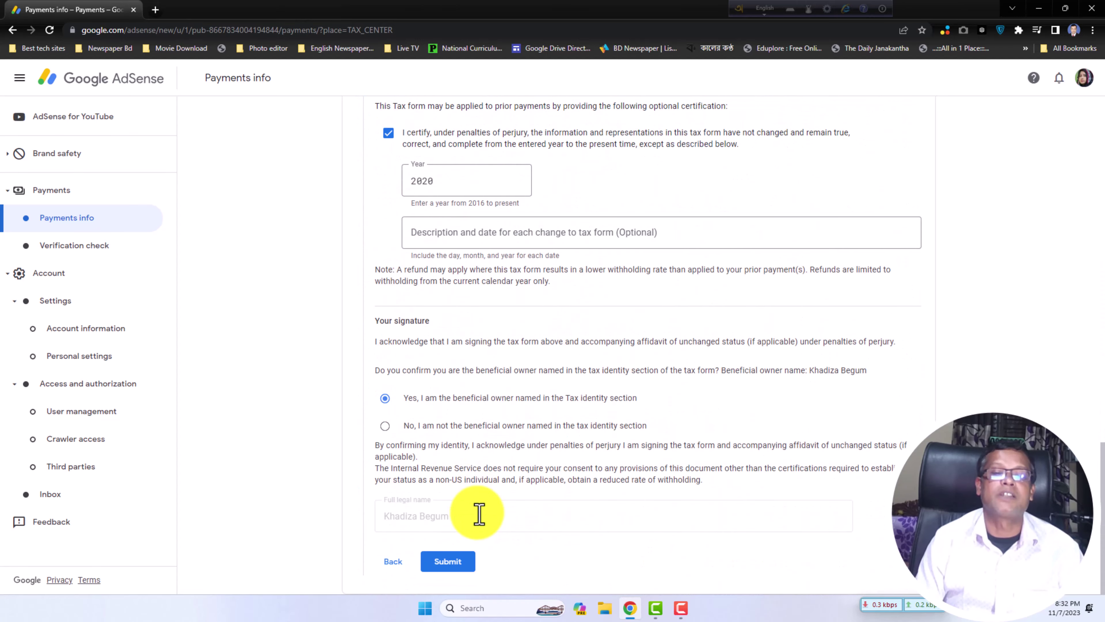
scroll(480, 514, "up", 20)
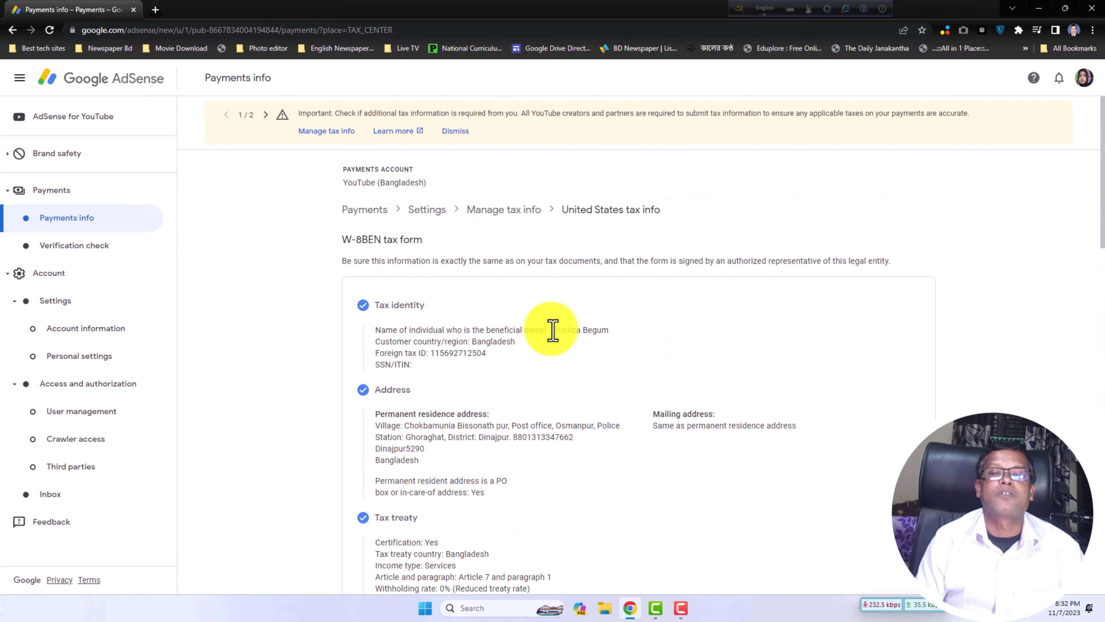
left_click_drag(551, 330, 610, 331)
right_click(605, 333)
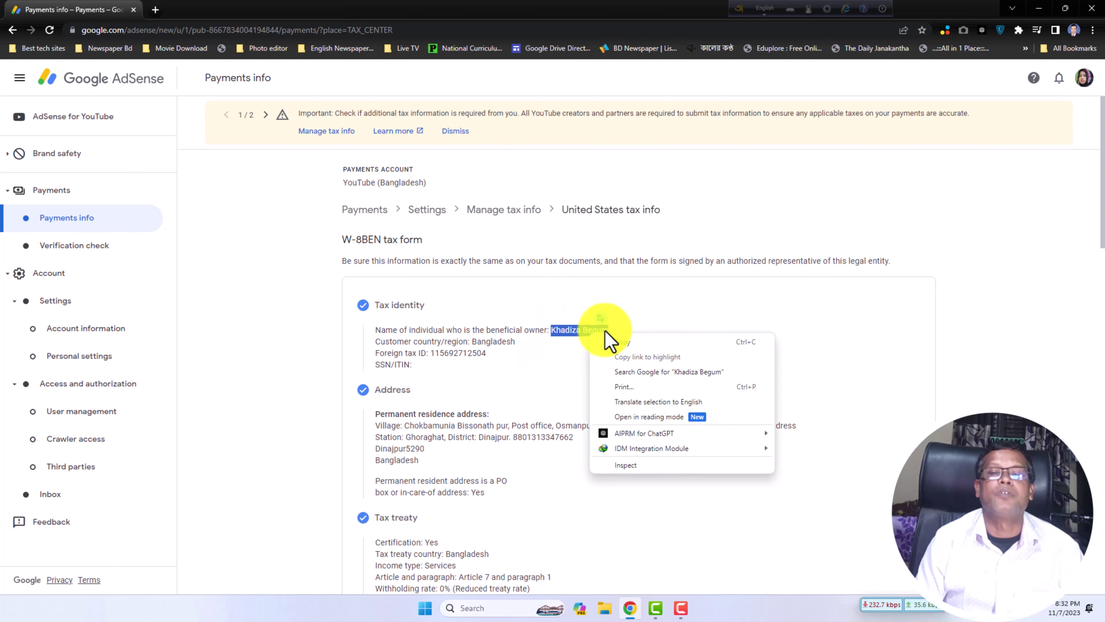
left_click(613, 339)
Step: Try to replace the Full legal name in the signature section with the copied beneficial owner's name
scroll(614, 349, "down", 7)
scroll(622, 379, "down", 3)
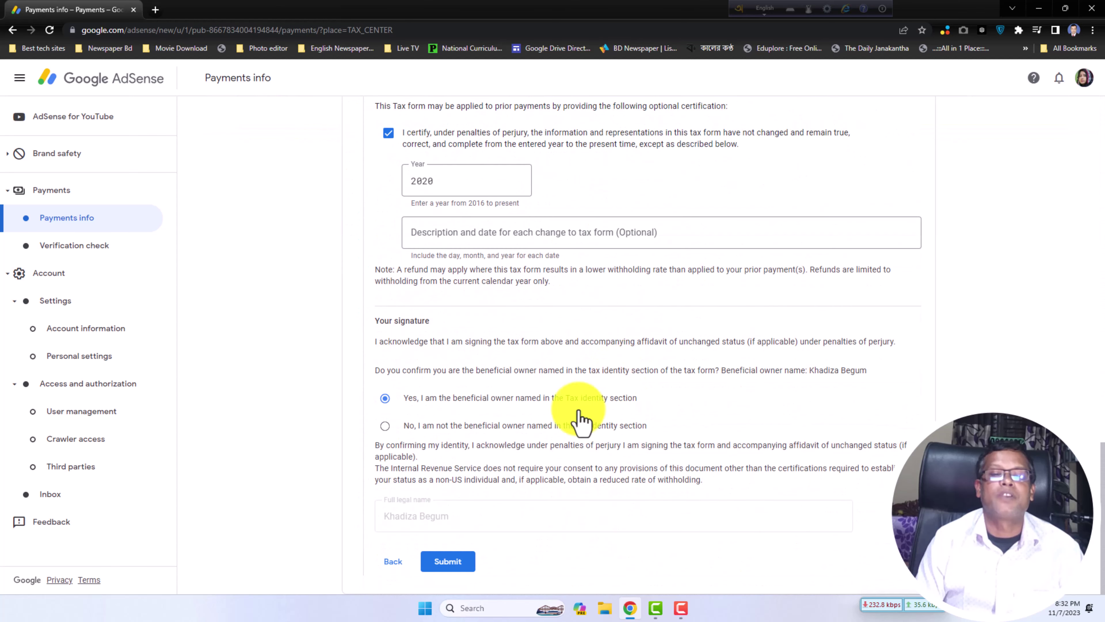
right_click(424, 522)
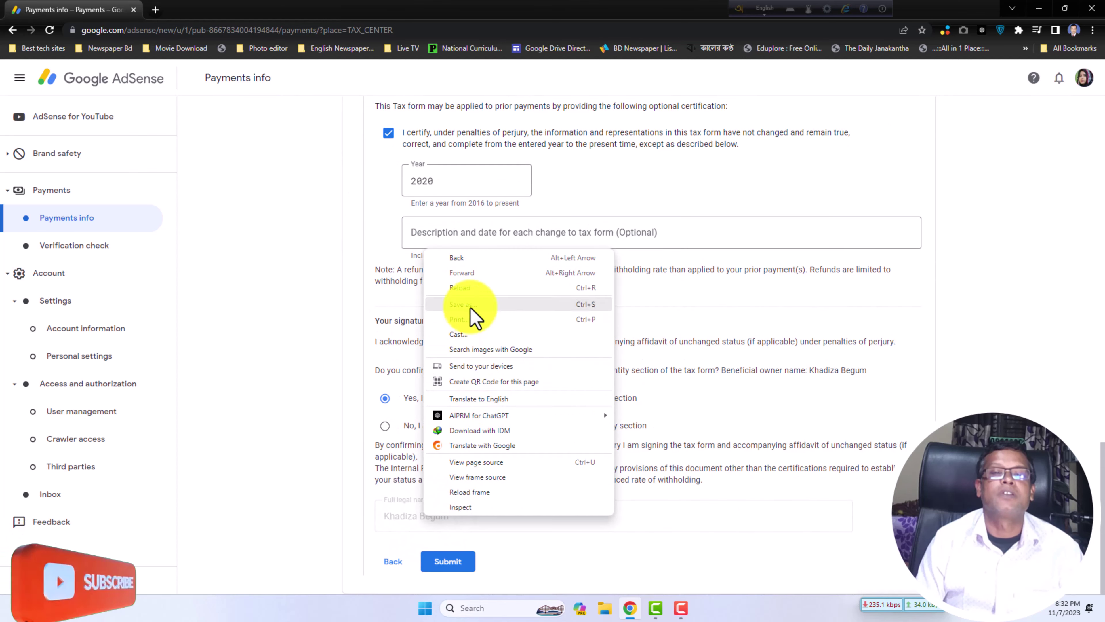
left_click(394, 525)
triple_click(400, 522)
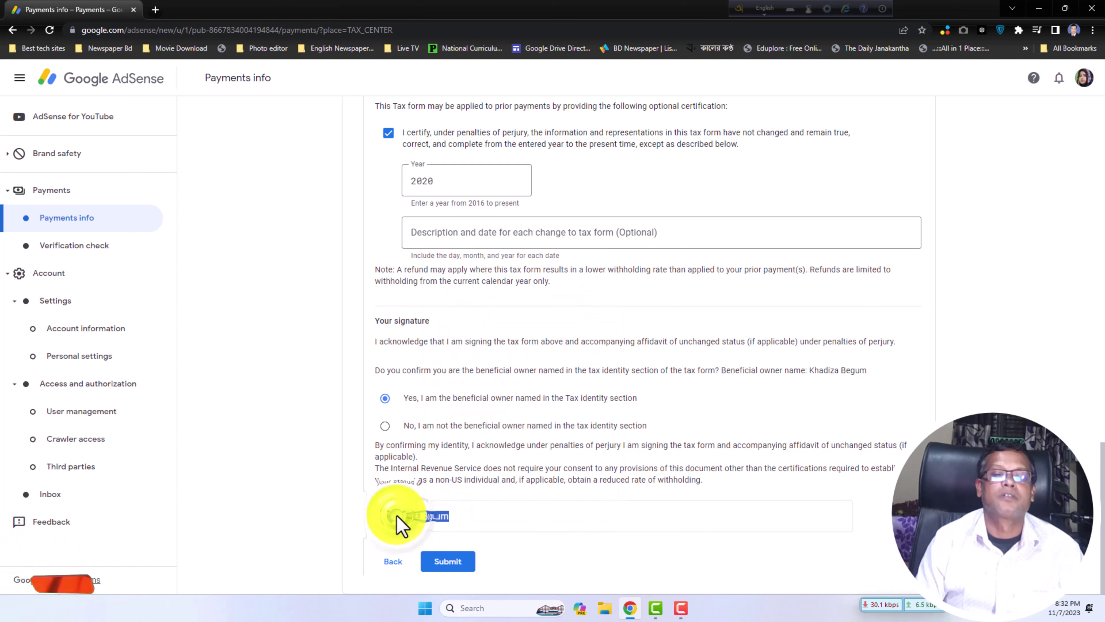
right_click(439, 519)
left_click(481, 522)
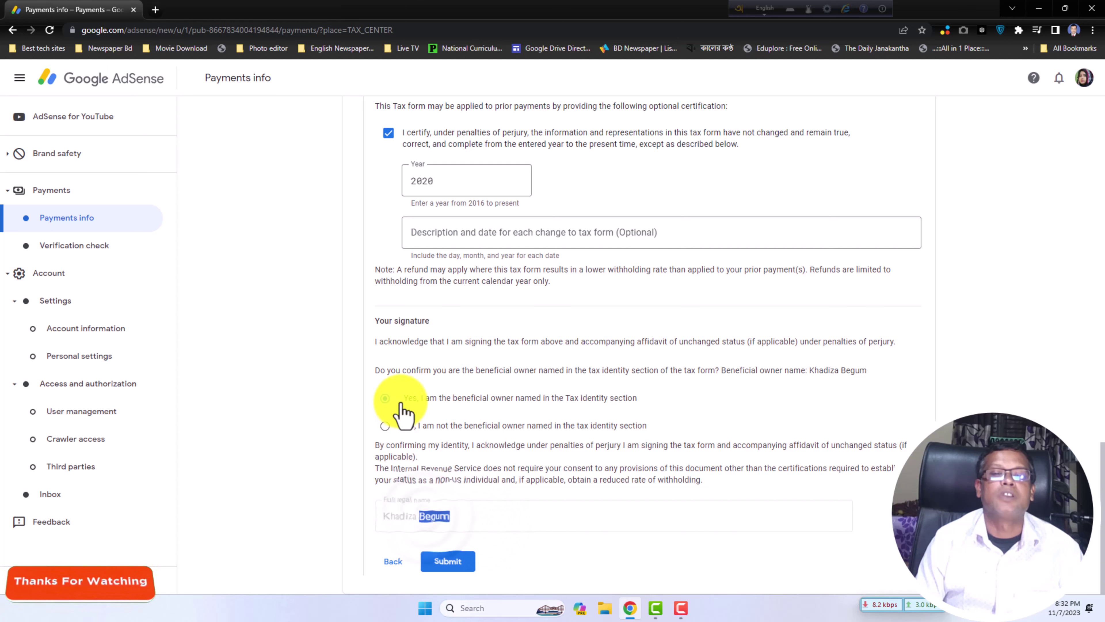
left_click(511, 518)
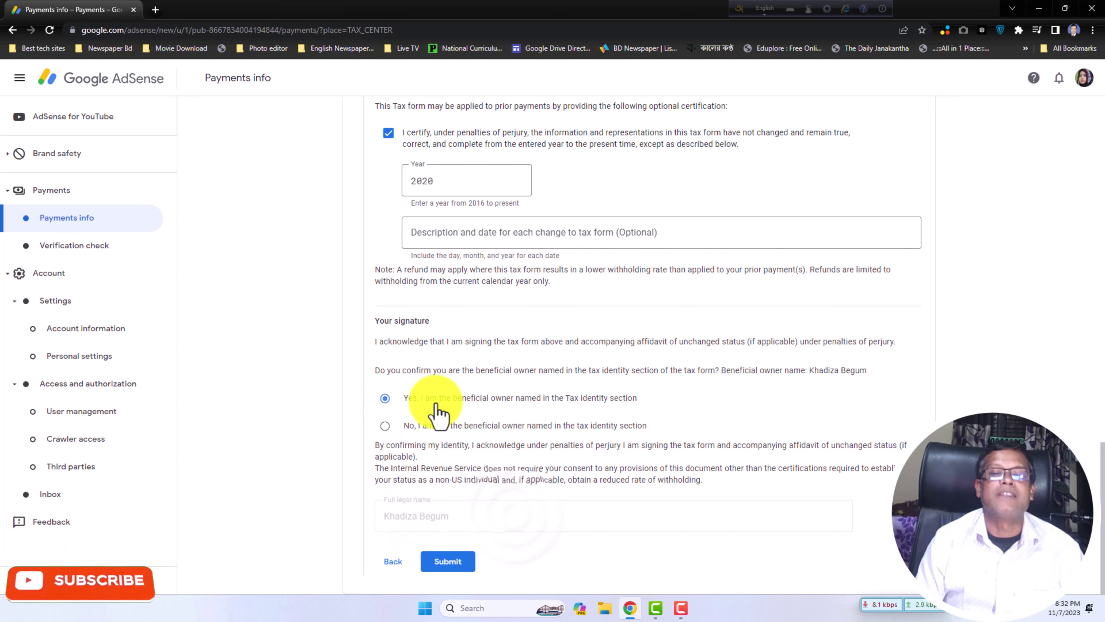
left_click(479, 525)
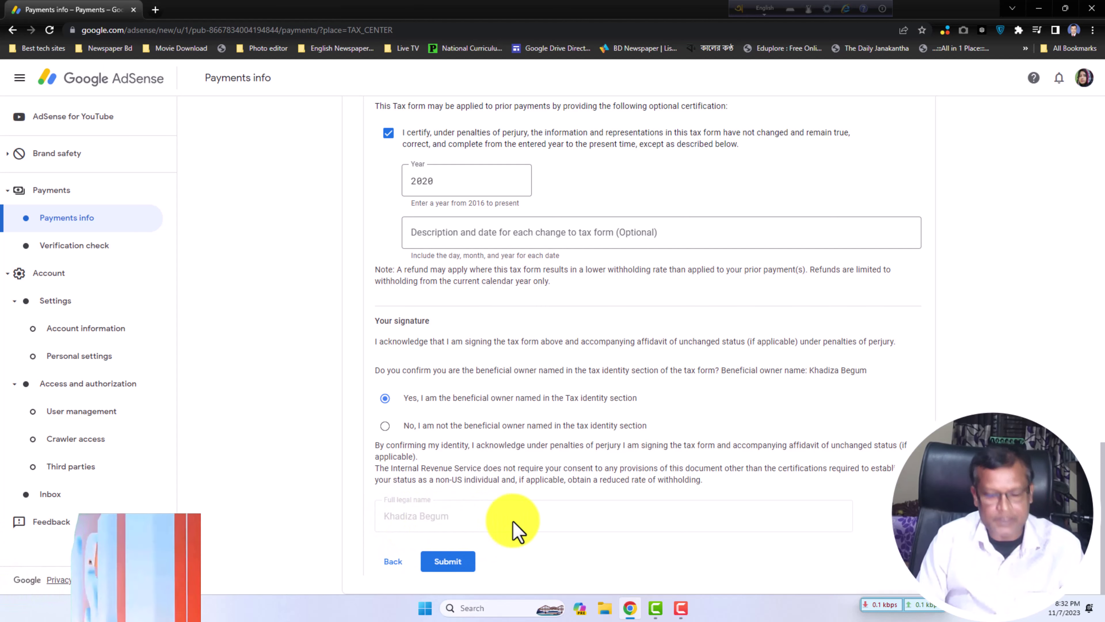
left_click(433, 519)
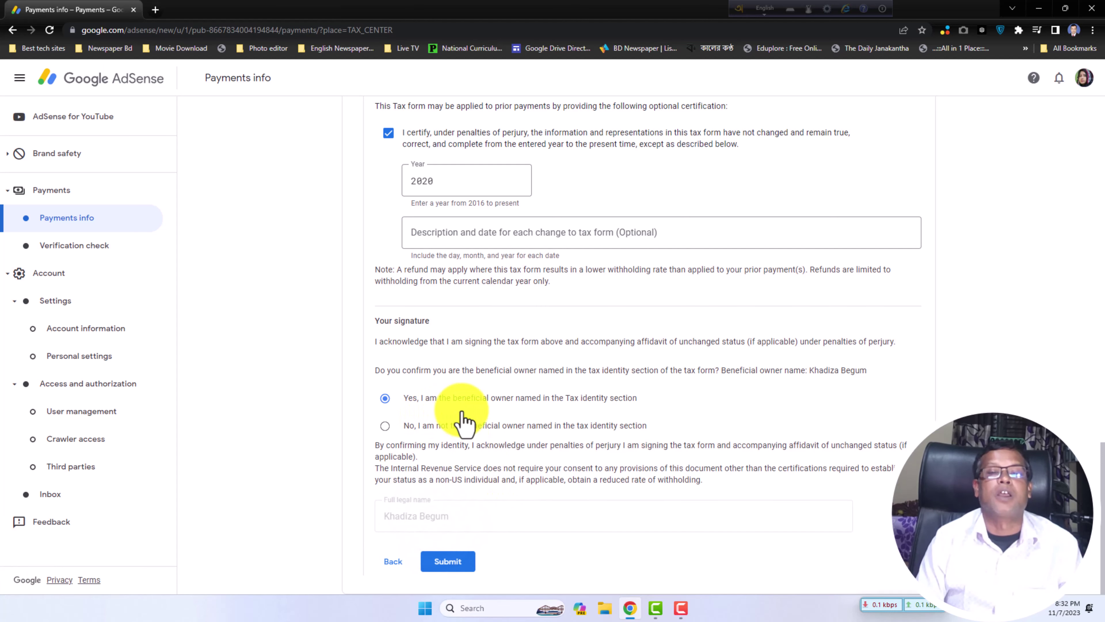
Step: Review the completed W-8BEN sections, from tax identity, address and treaty claims to the certification and signature
scroll(561, 475, "up", 6)
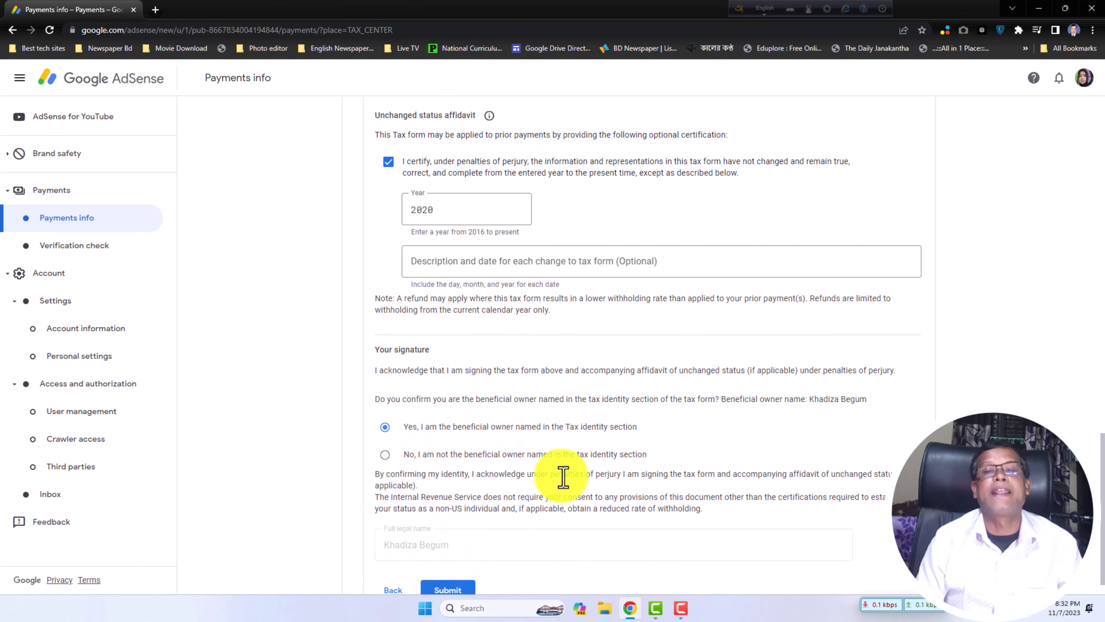
scroll(564, 477, "up", 9)
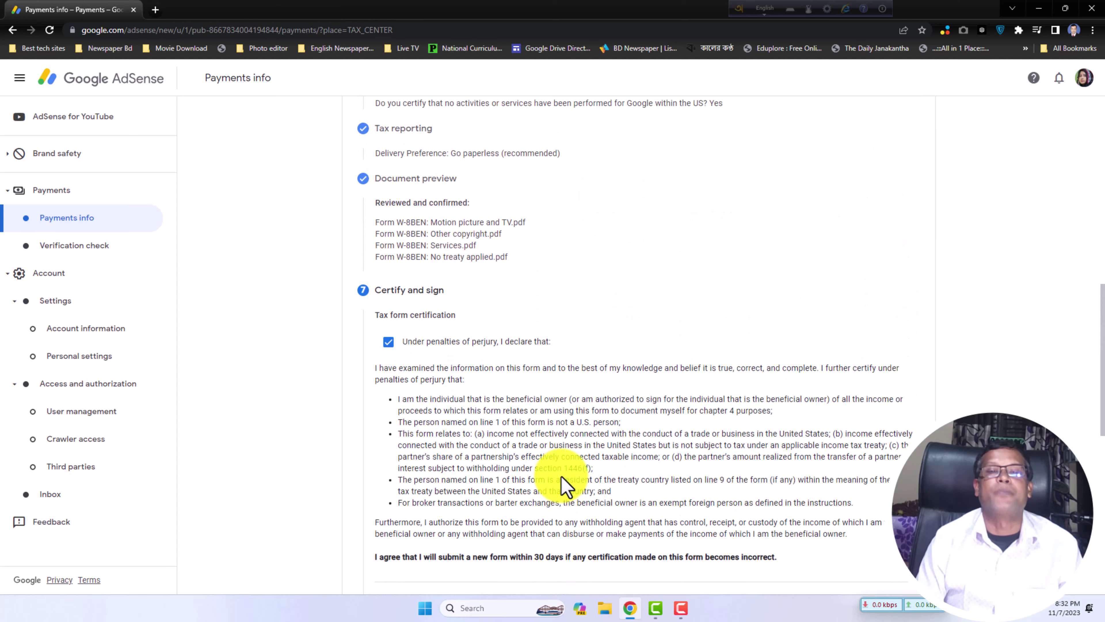
scroll(563, 476, "down", 15)
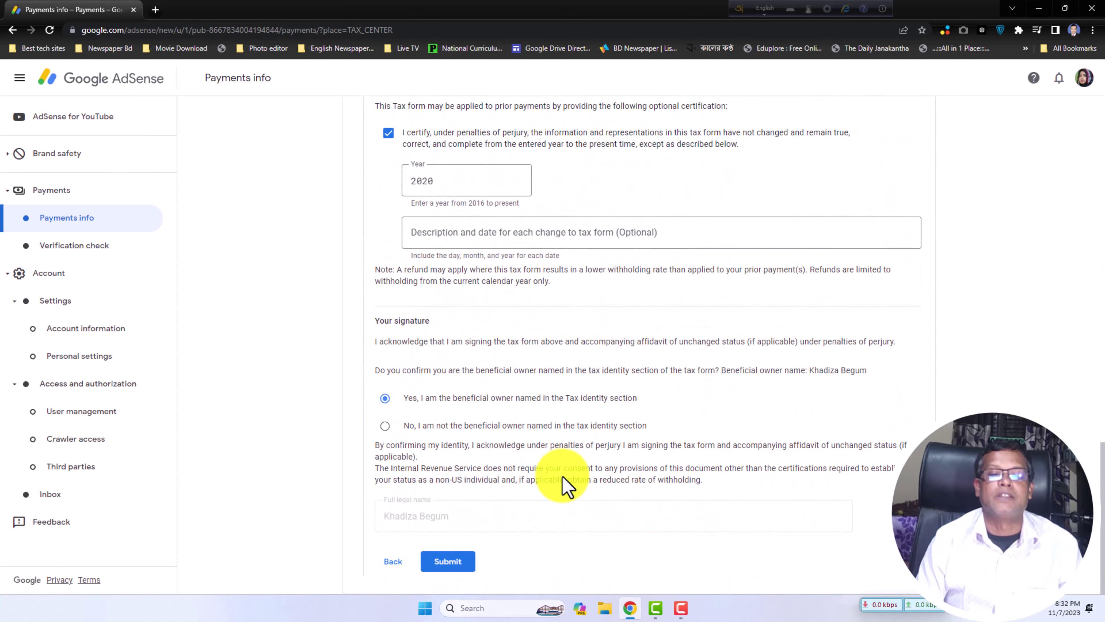
scroll(567, 486, "up", 6)
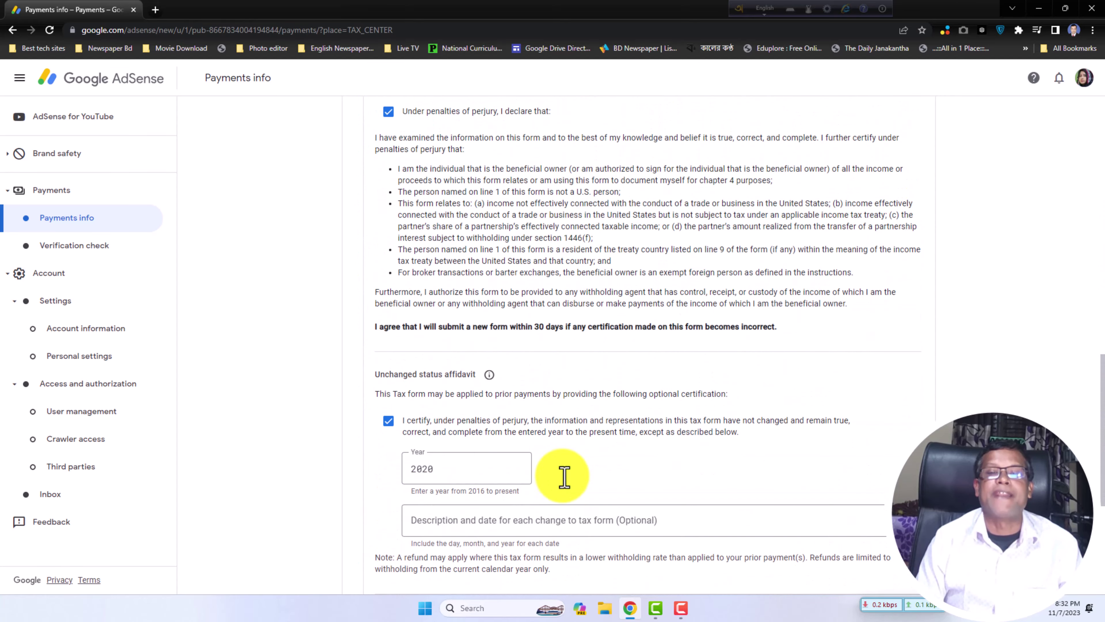
scroll(565, 477, "up", 6)
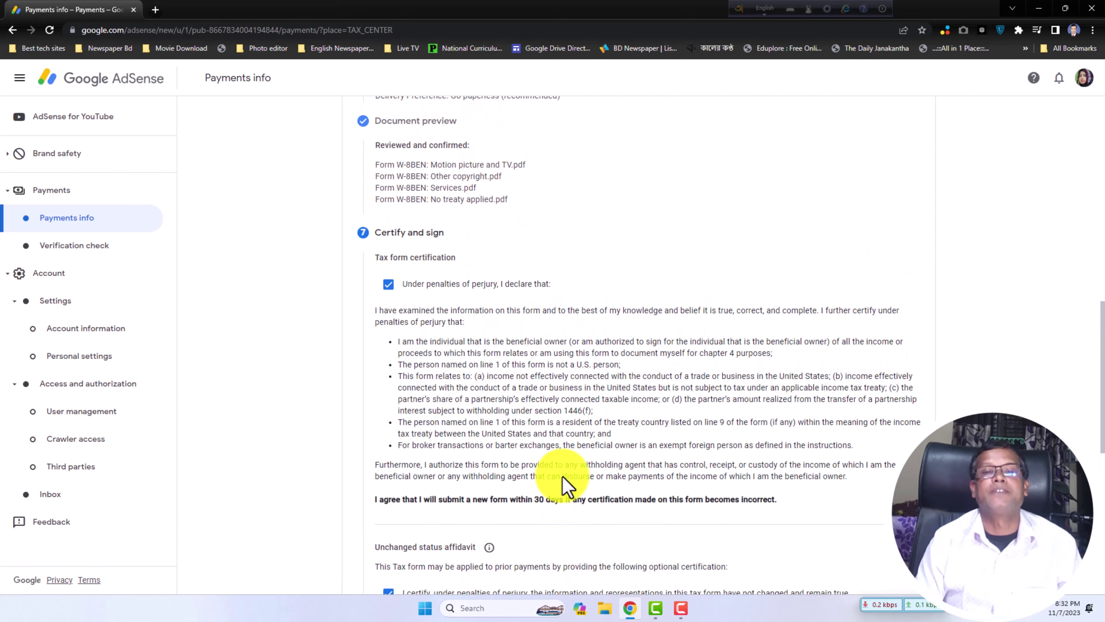
scroll(565, 477, "up", 10)
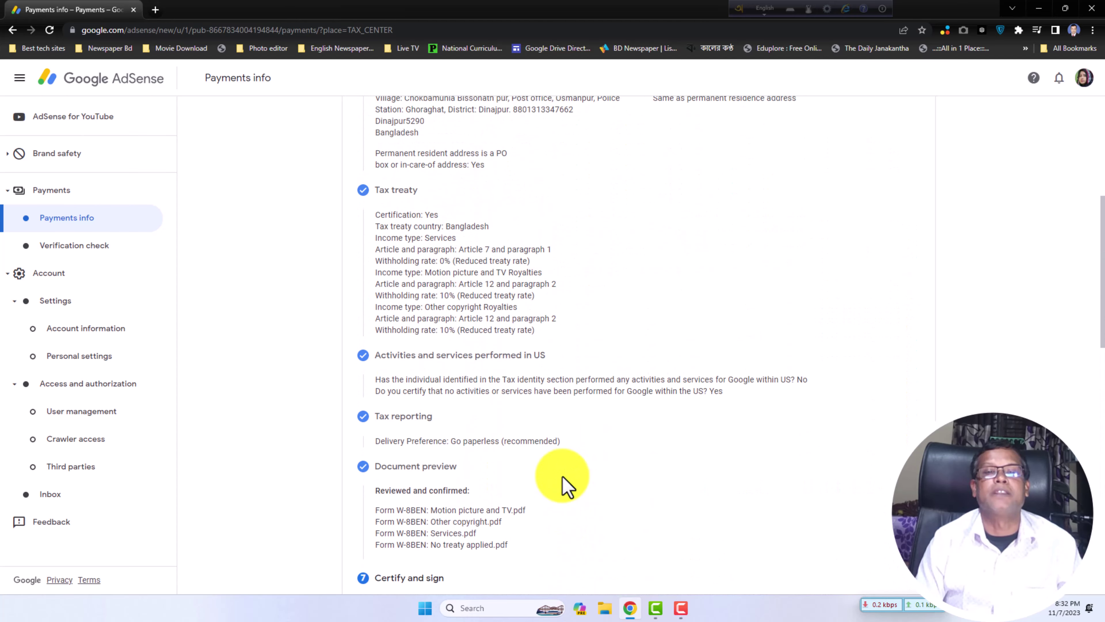
scroll(564, 484, "up", 5)
scroll(565, 484, "down", 8)
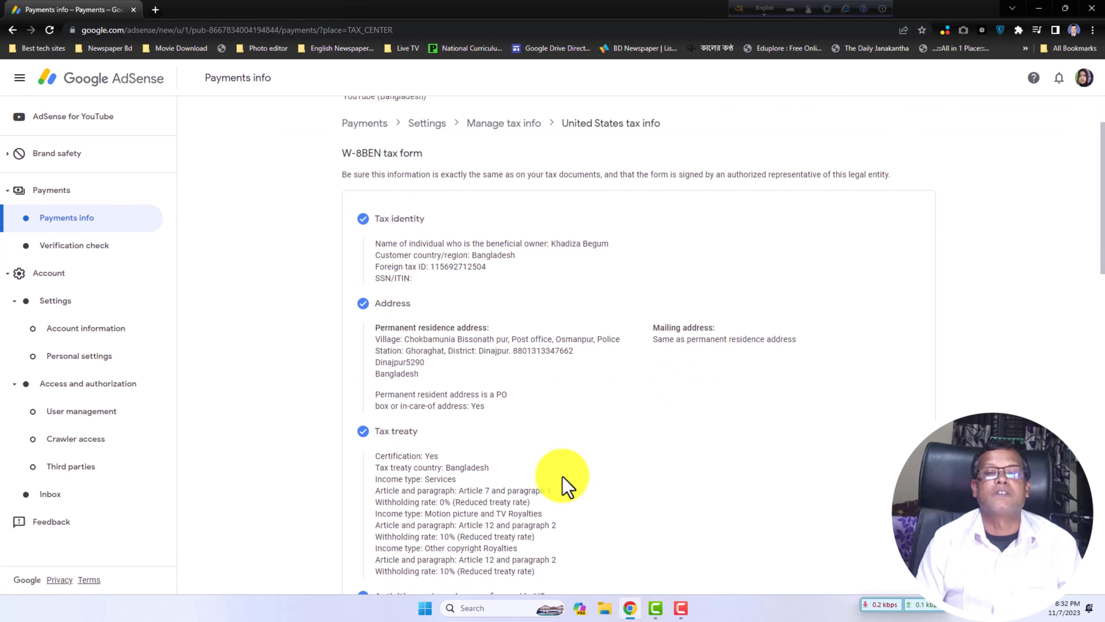
scroll(568, 487, "up", 3)
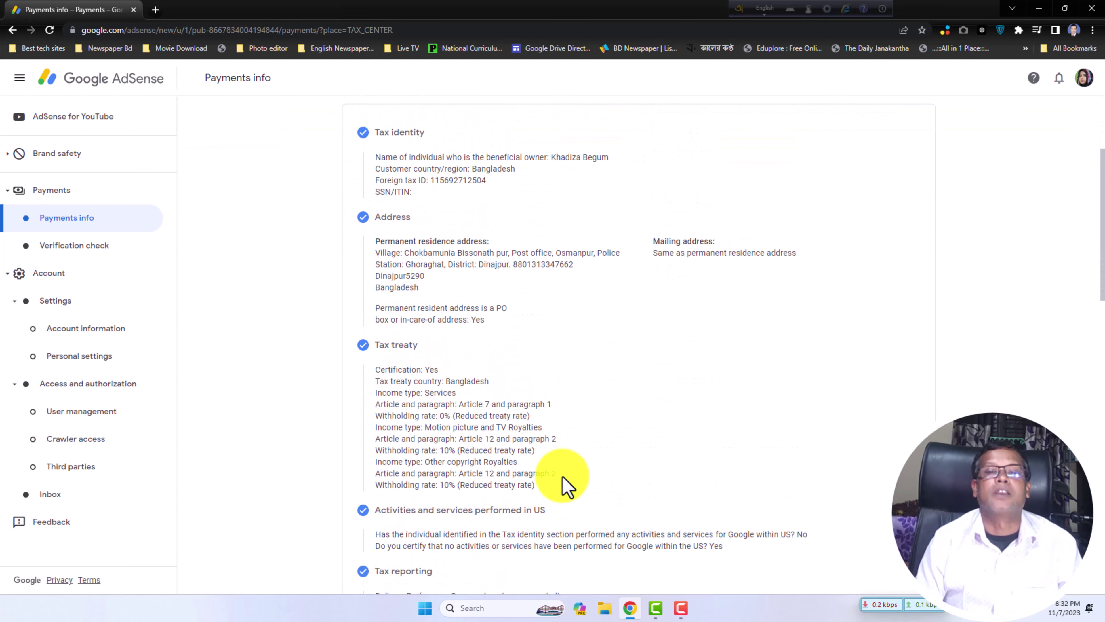
scroll(568, 486, "down", 1)
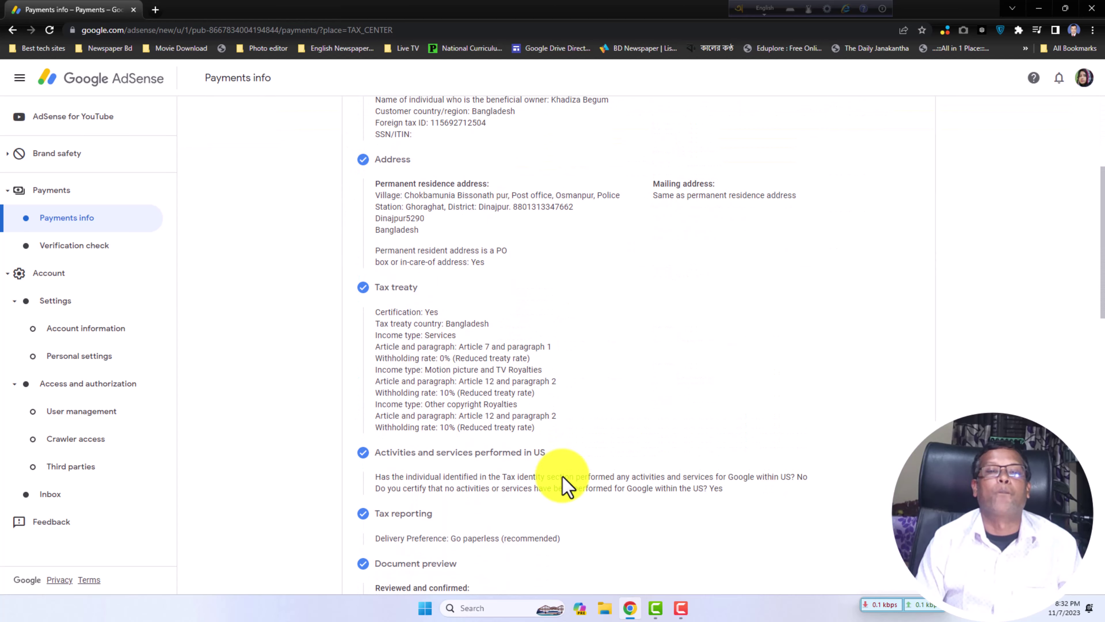
Step: Submit the signed W-8BEN tax form
scroll(565, 486, "down", 15)
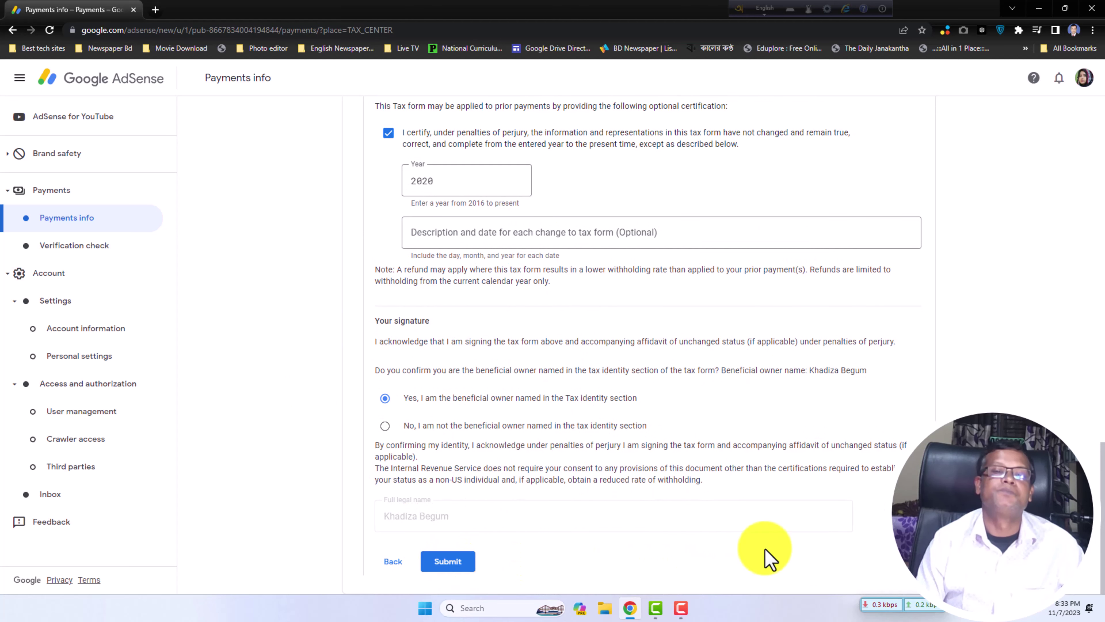
left_click(452, 563)
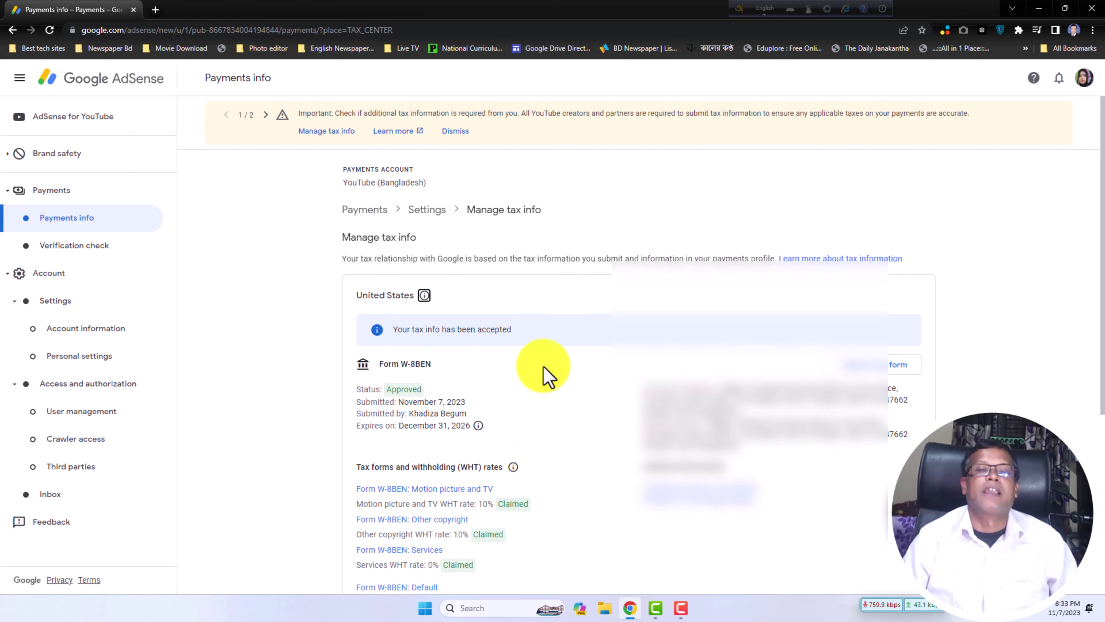
Step: Examine the United States tax info for the form's status, expiry date, withholding rates, tax reporting and additional documents
scroll(513, 408, "down", 1)
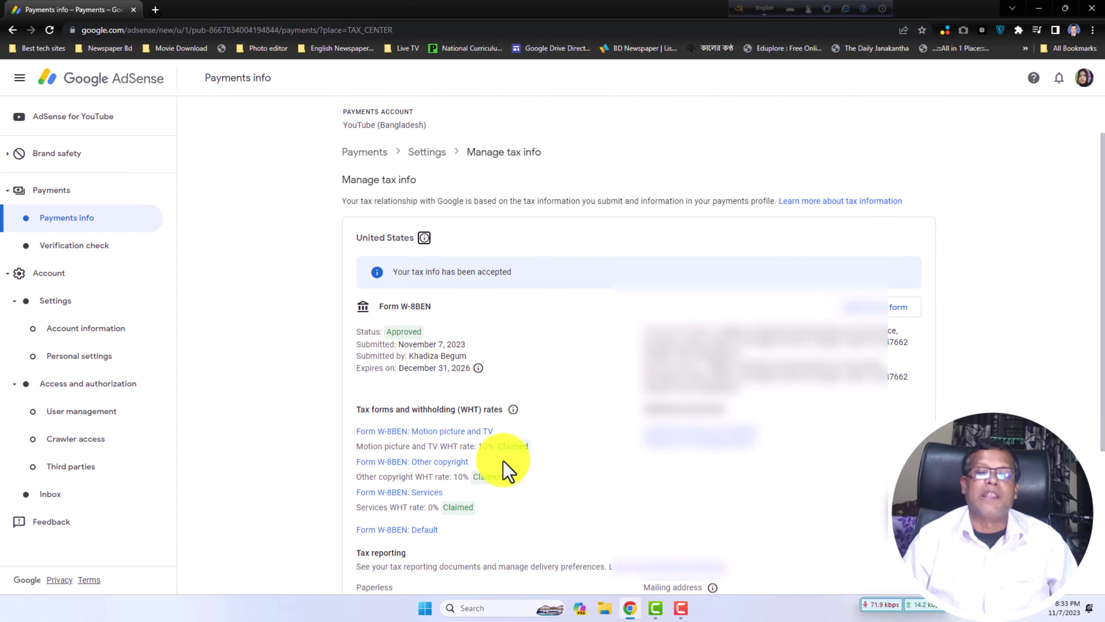
scroll(507, 471, "down", 1)
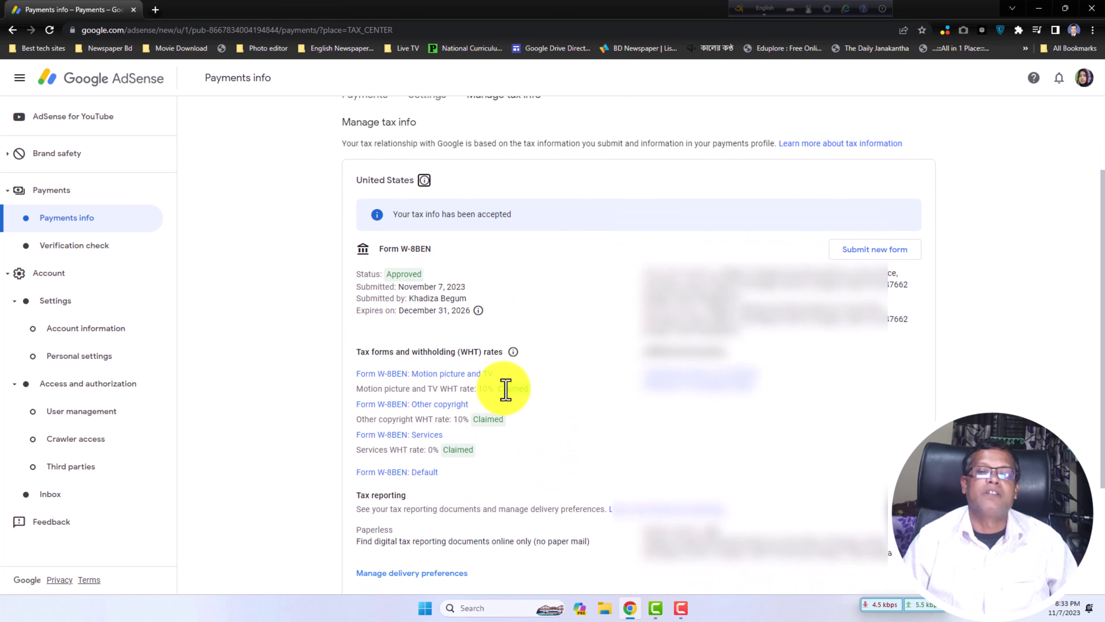
scroll(536, 452, "up", 1)
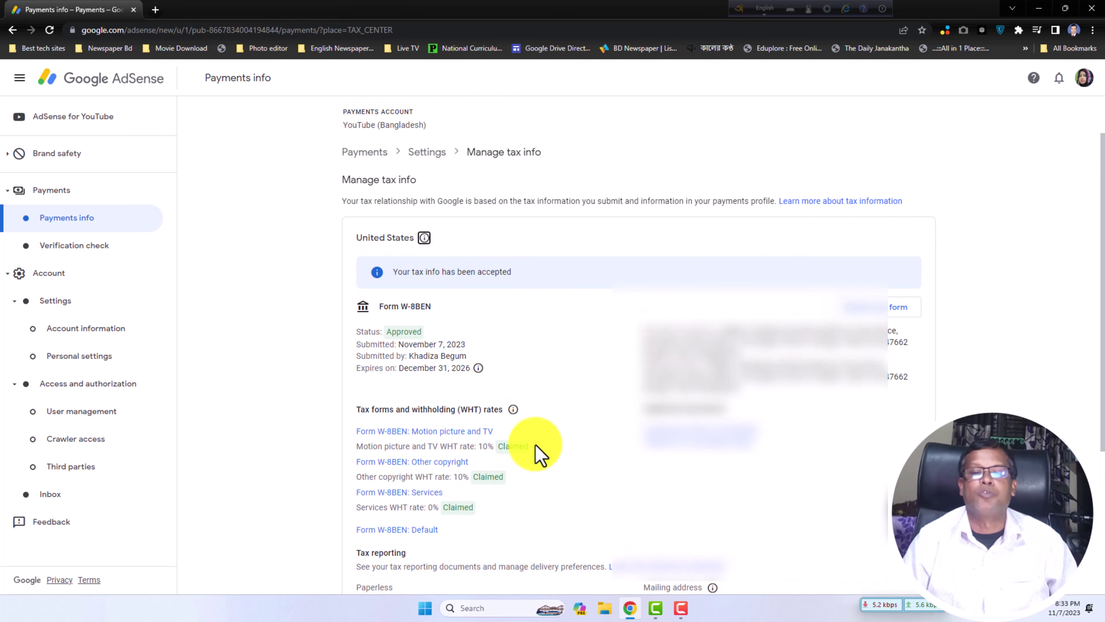
scroll(526, 453, "down", 2)
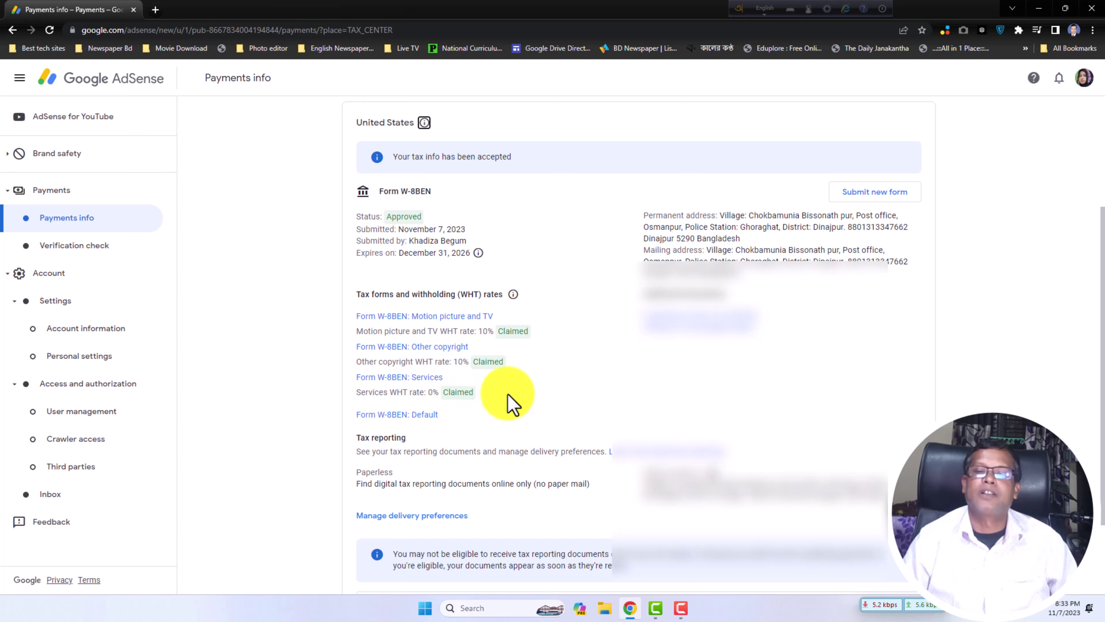
scroll(511, 402, "down", 1)
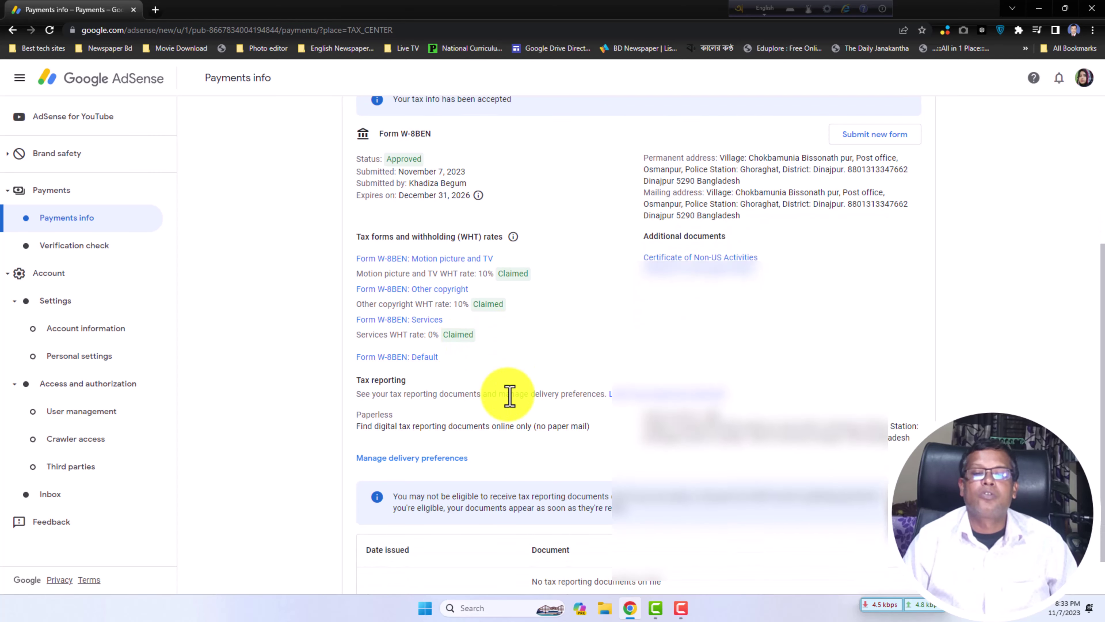
scroll(510, 396, "up", 4)
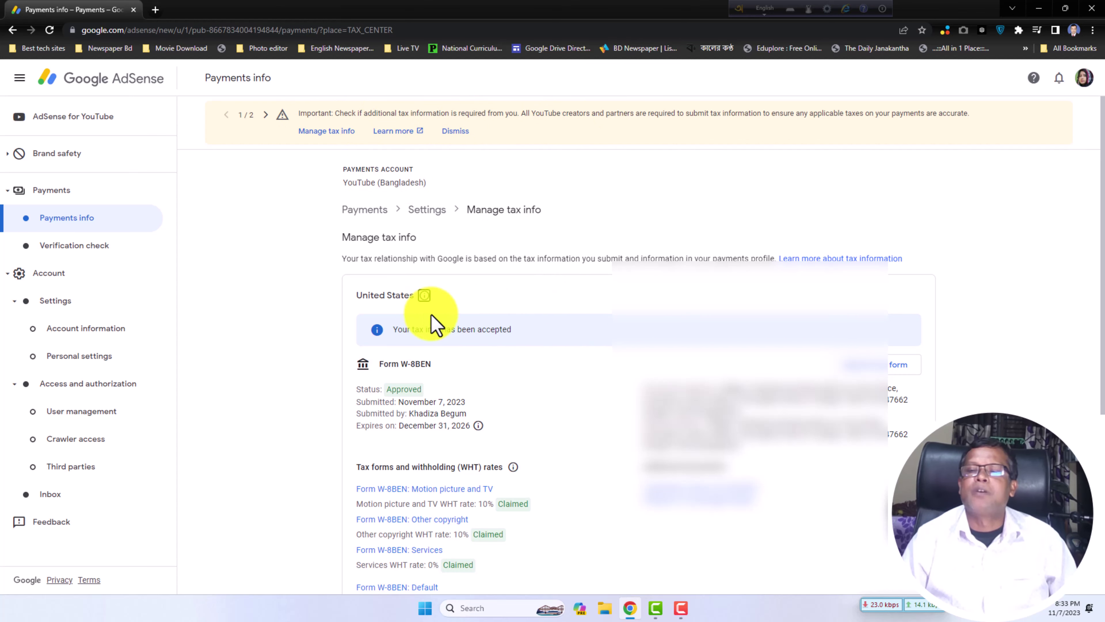
scroll(436, 324, "down", 7)
scroll(469, 378, "up", 7)
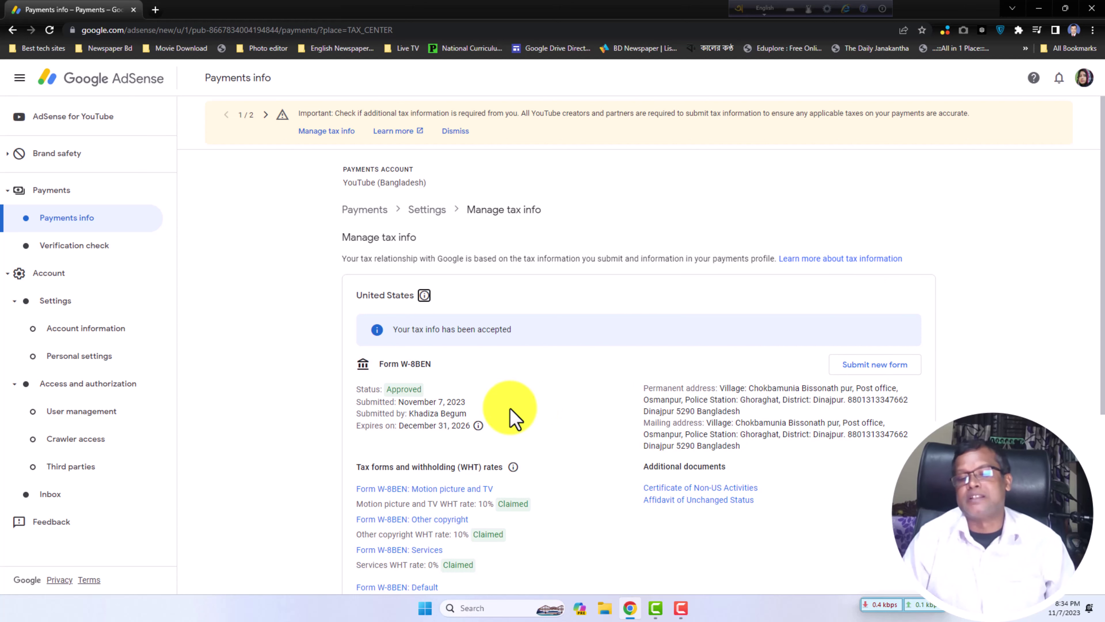
left_click(680, 609)
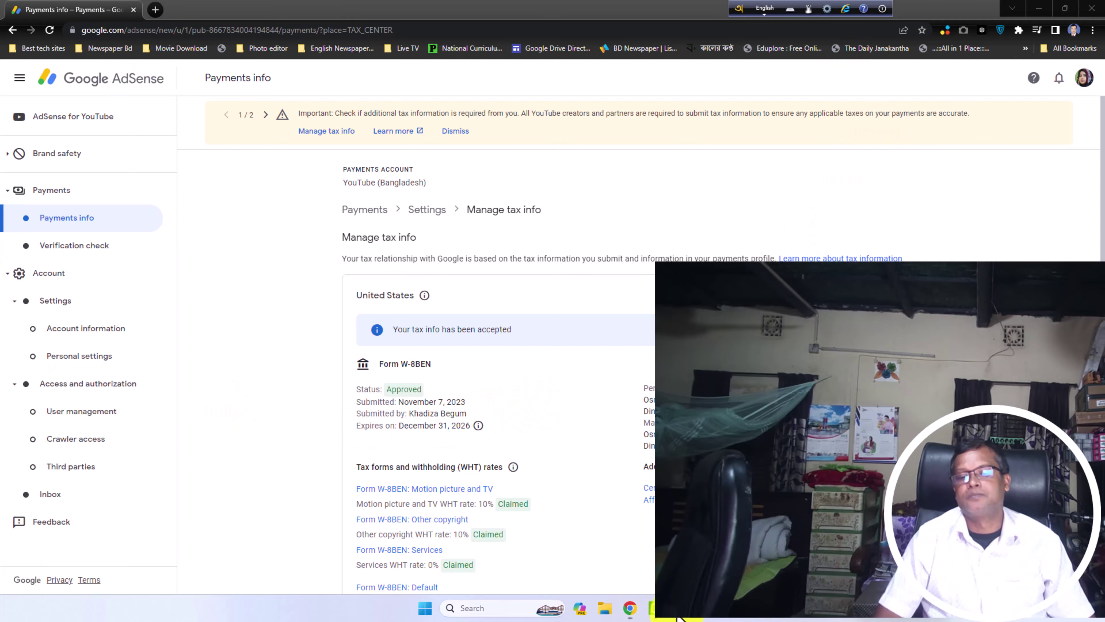